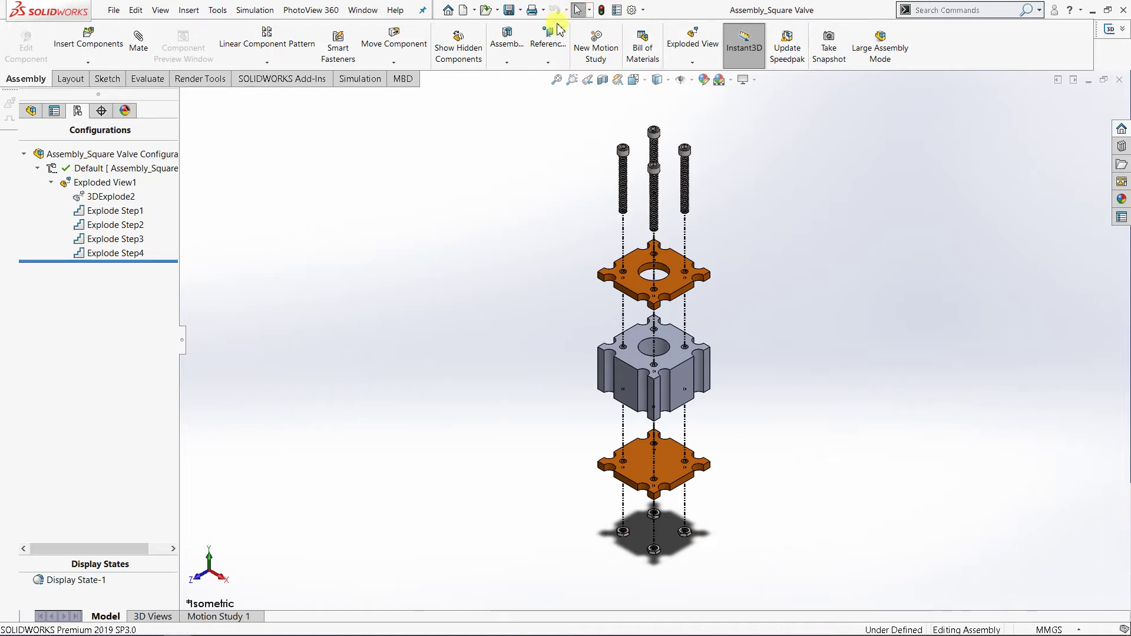
left_click(465, 13)
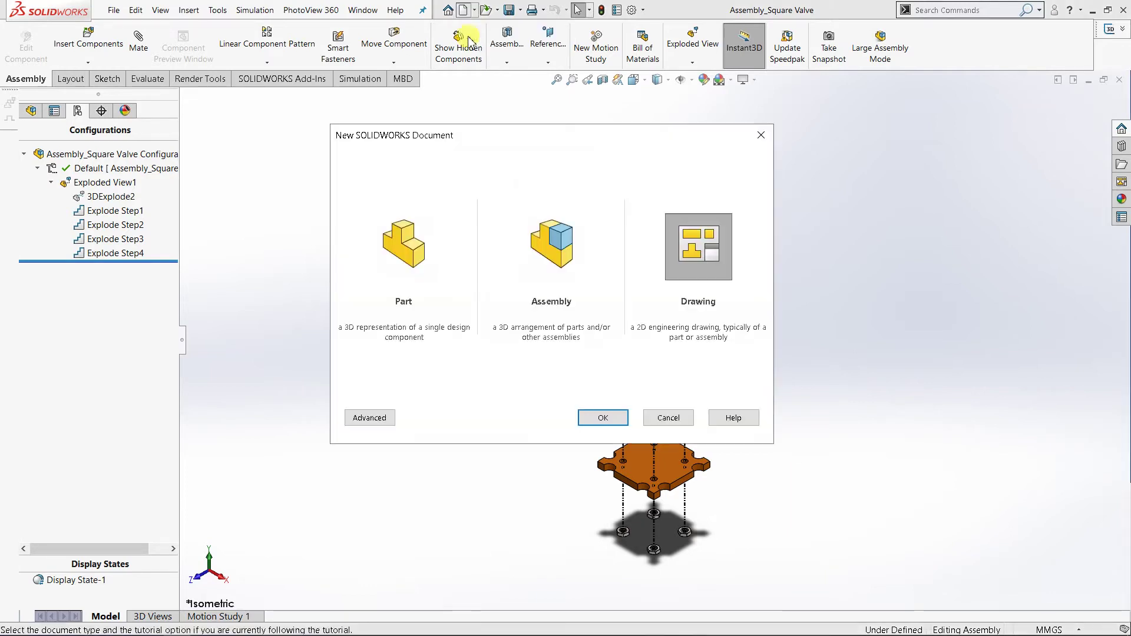
double_click(697, 260)
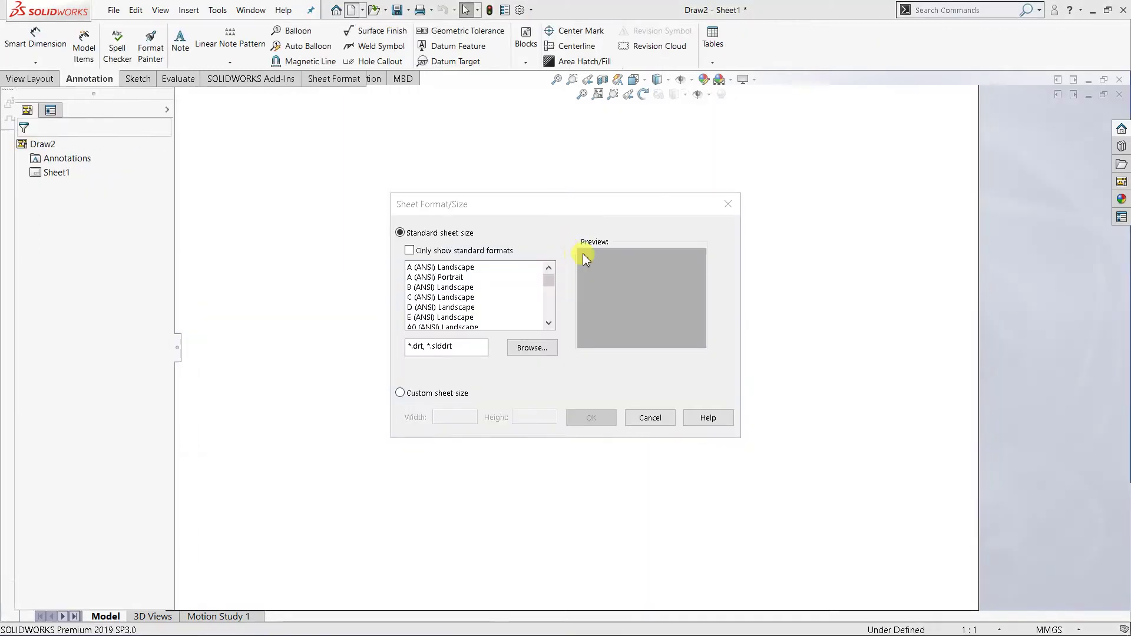
left_click(650, 418)
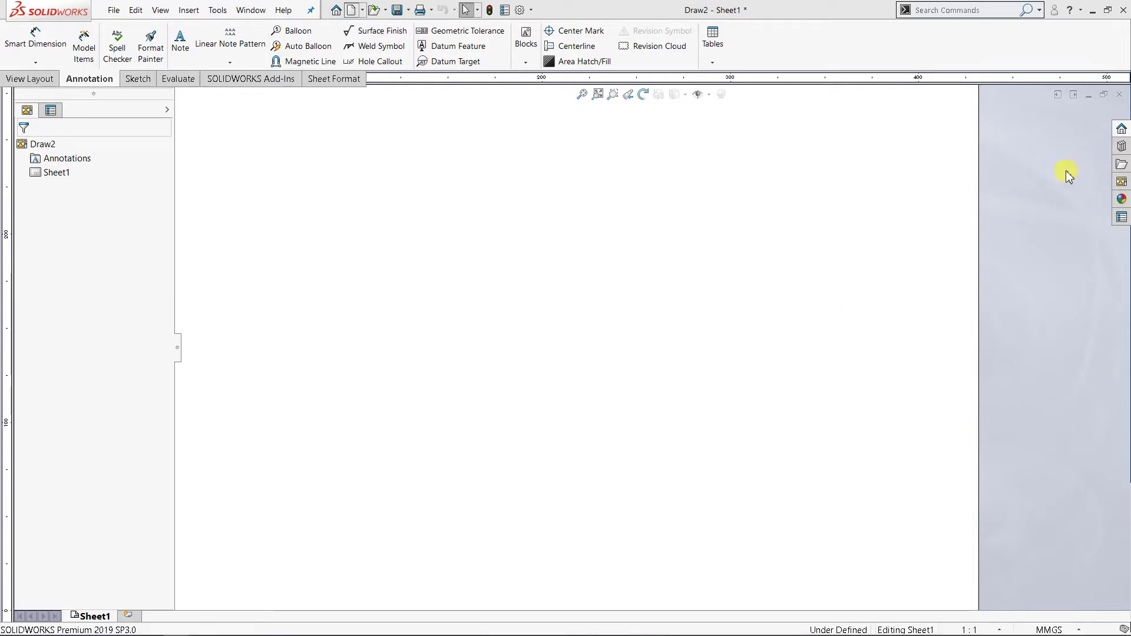
left_click(1094, 115)
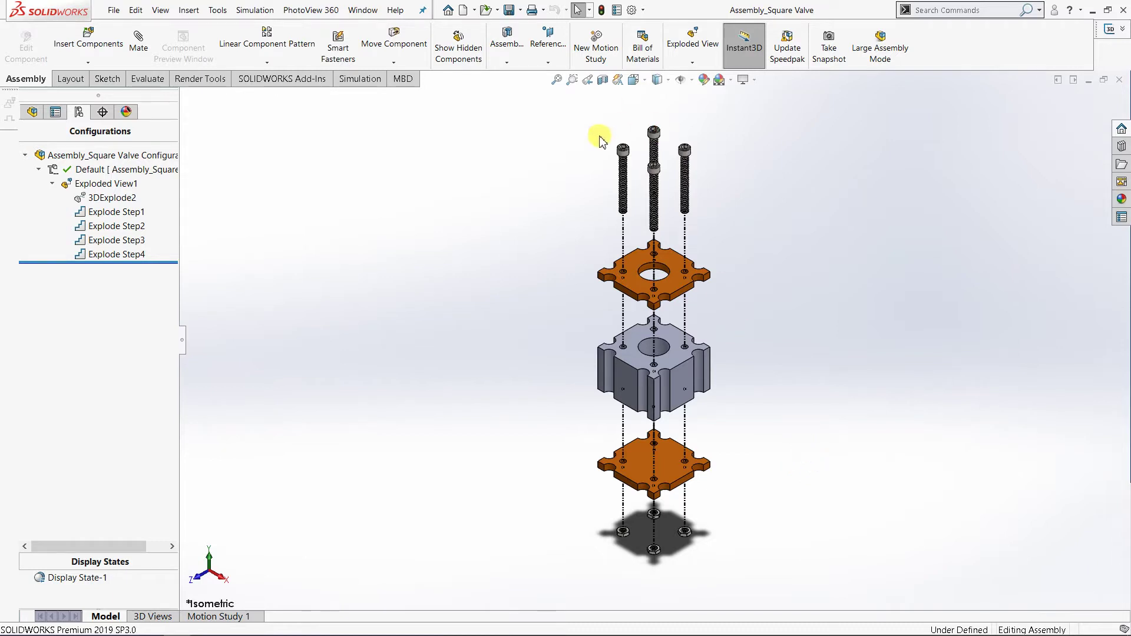
Create a new drawing with the a4 - portrait.slddrt sheet format, leaving the automatic Model View command without inserting a view
left_click(465, 12)
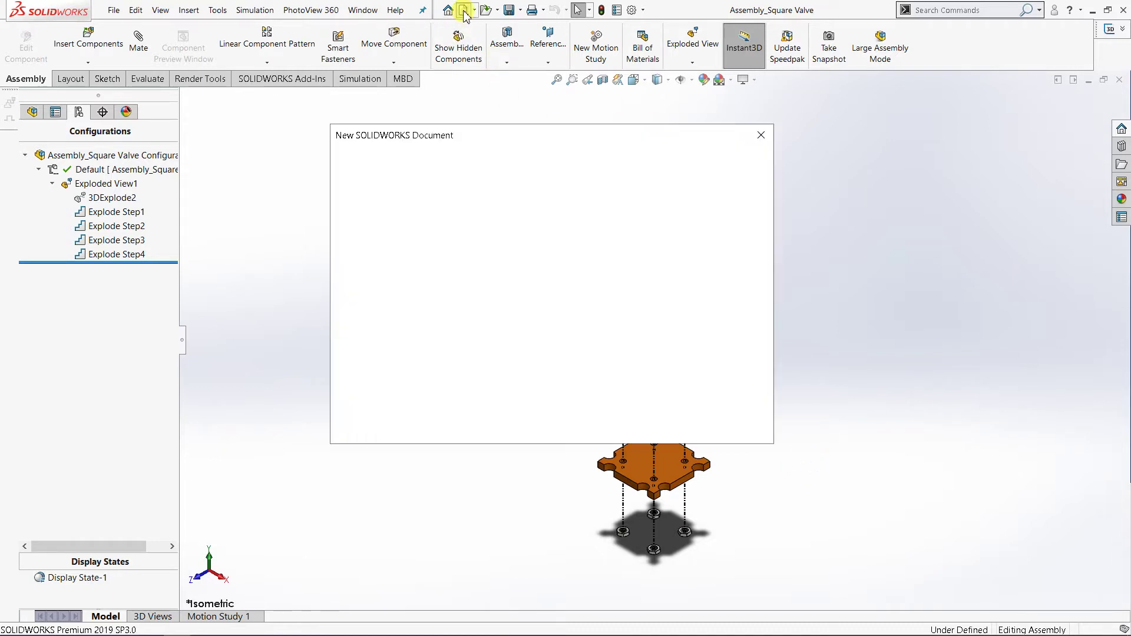
double_click(703, 265)
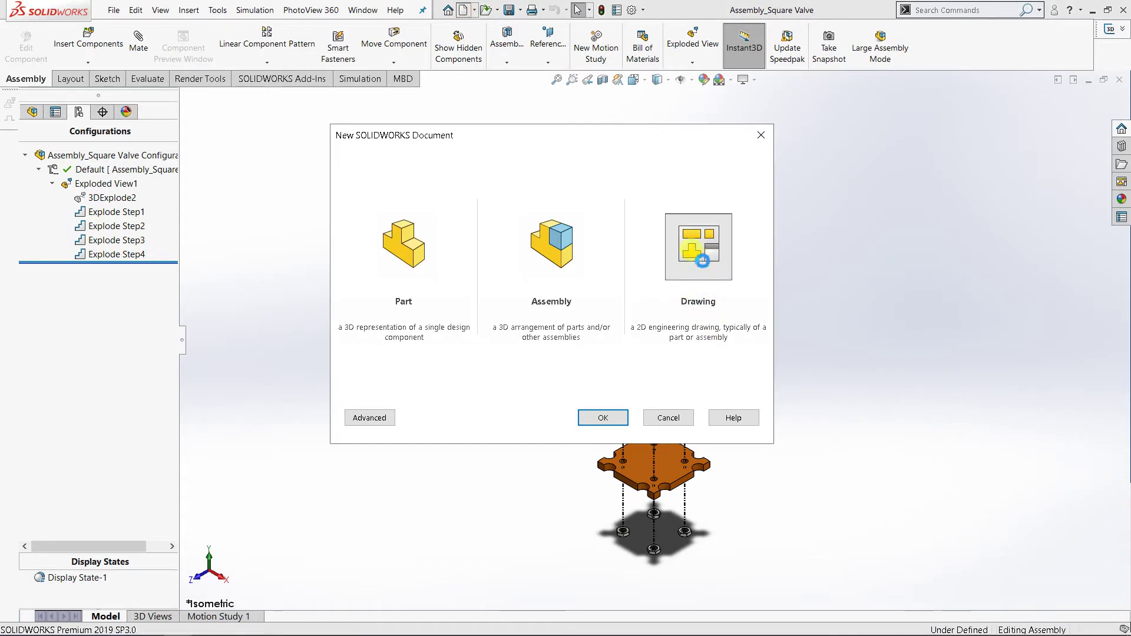
left_click(596, 369)
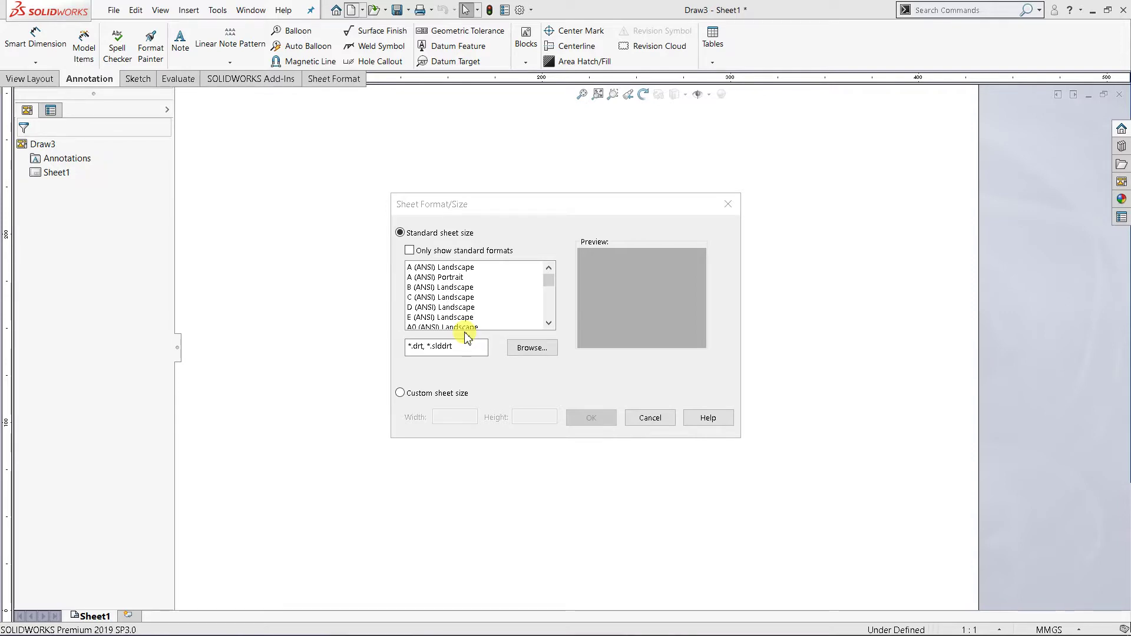
left_click(537, 350)
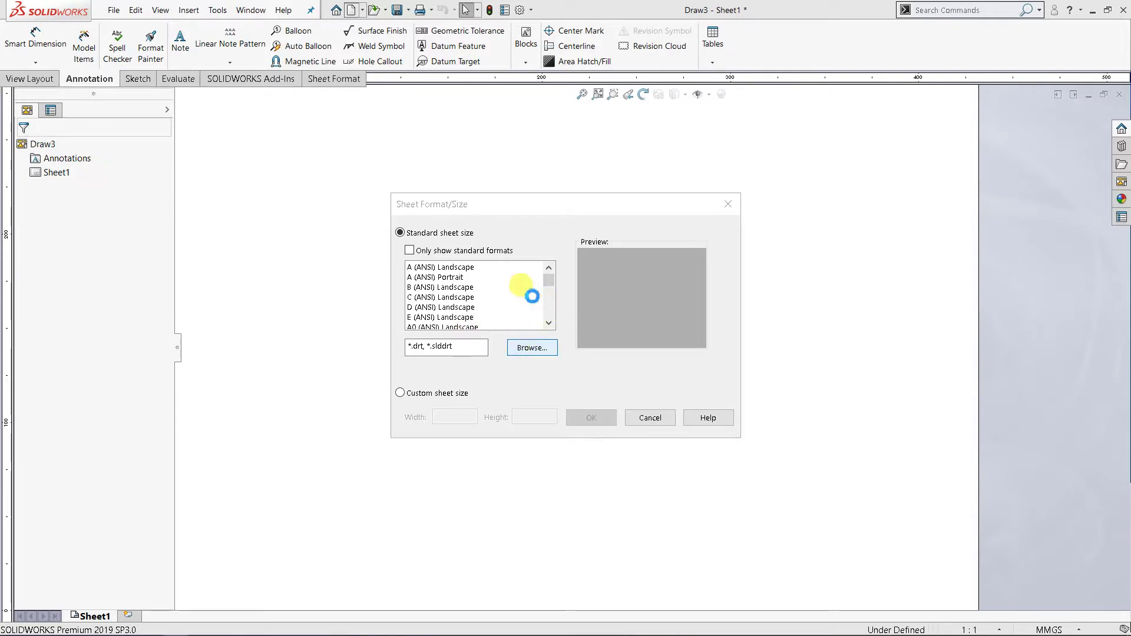
scroll(484, 353, "down", 7)
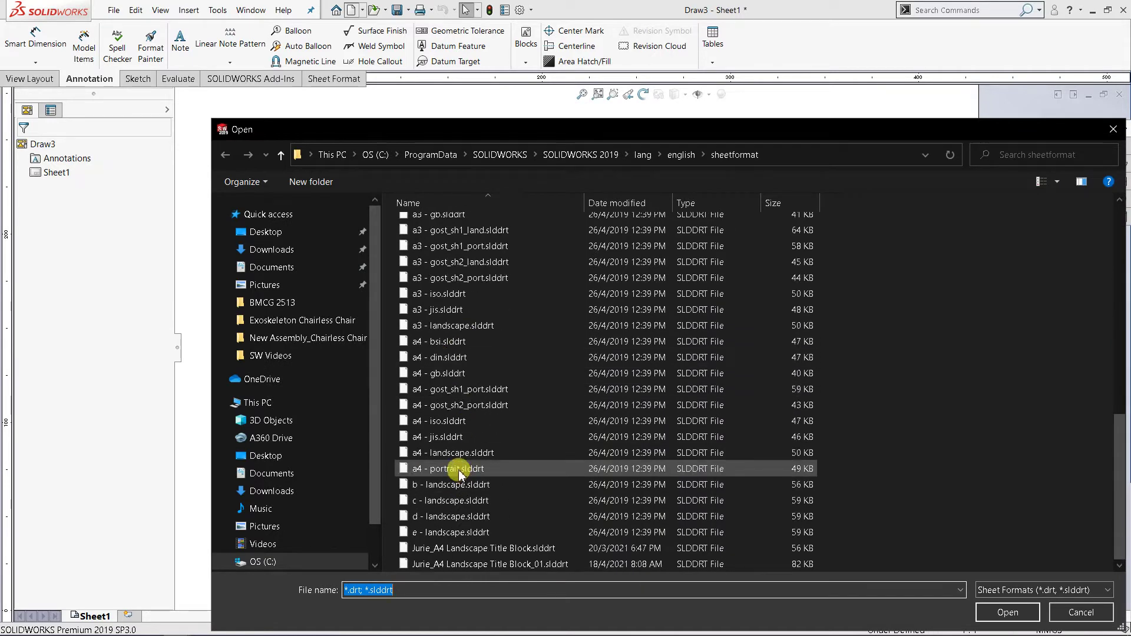
double_click(460, 469)
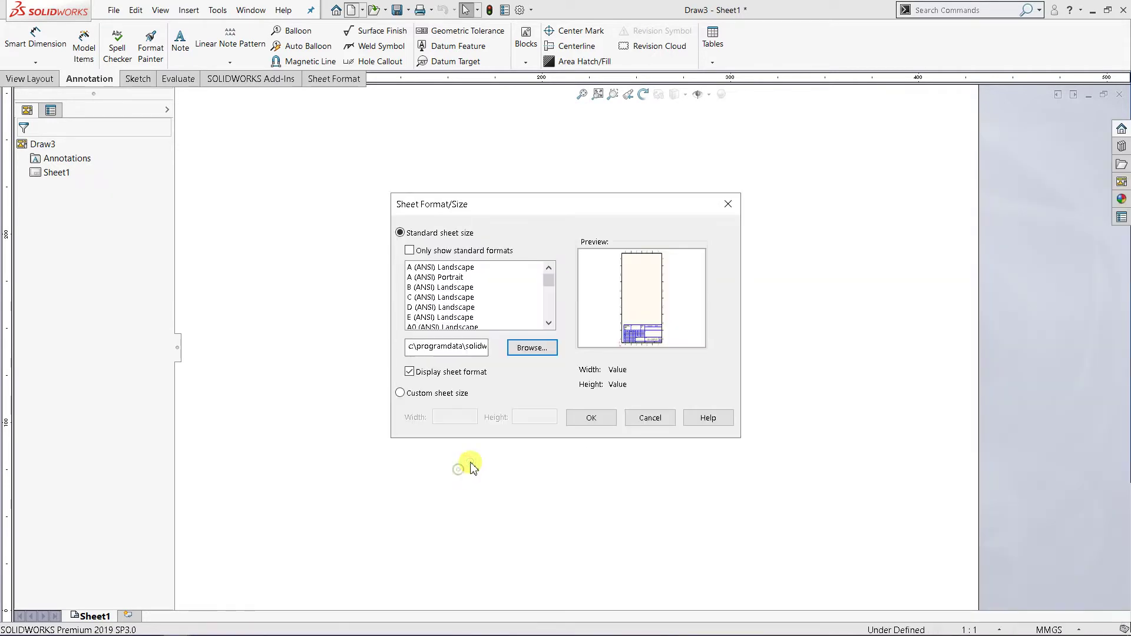
left_click(591, 420)
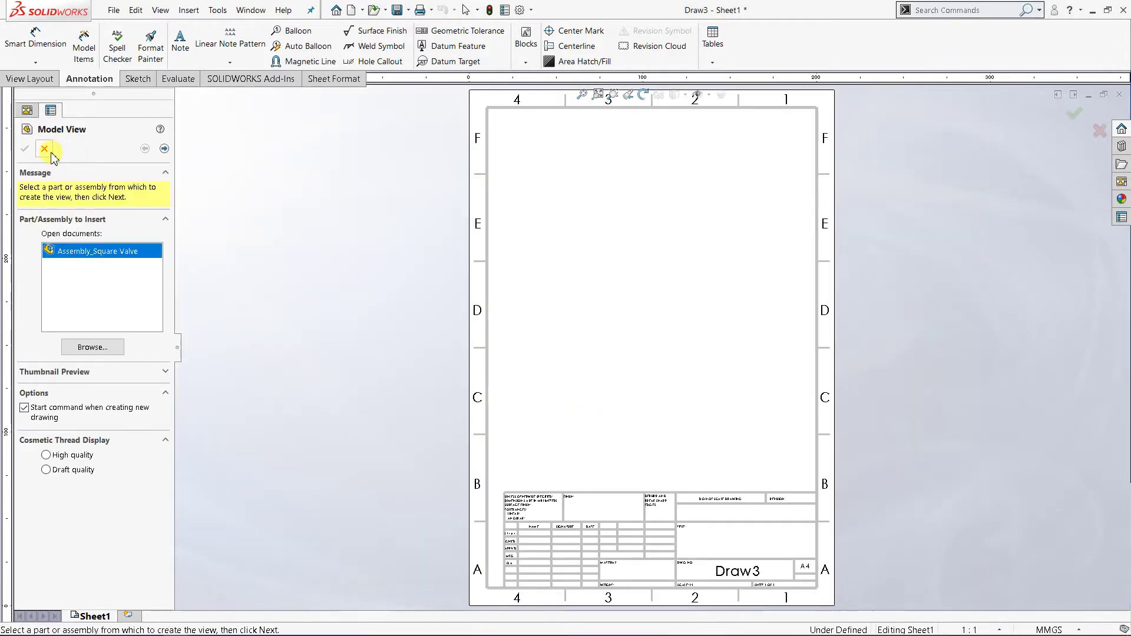
left_click(44, 148)
Examine the properties of Sheet1, including its scale, projection type and sheet format
right_click(56, 178)
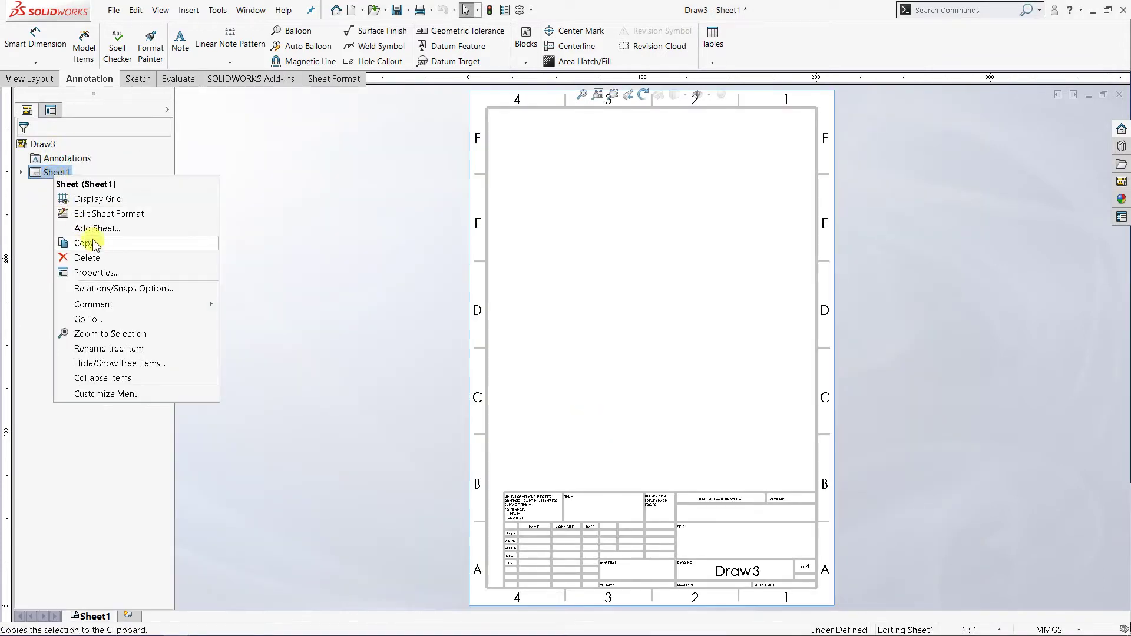
left_click(99, 269)
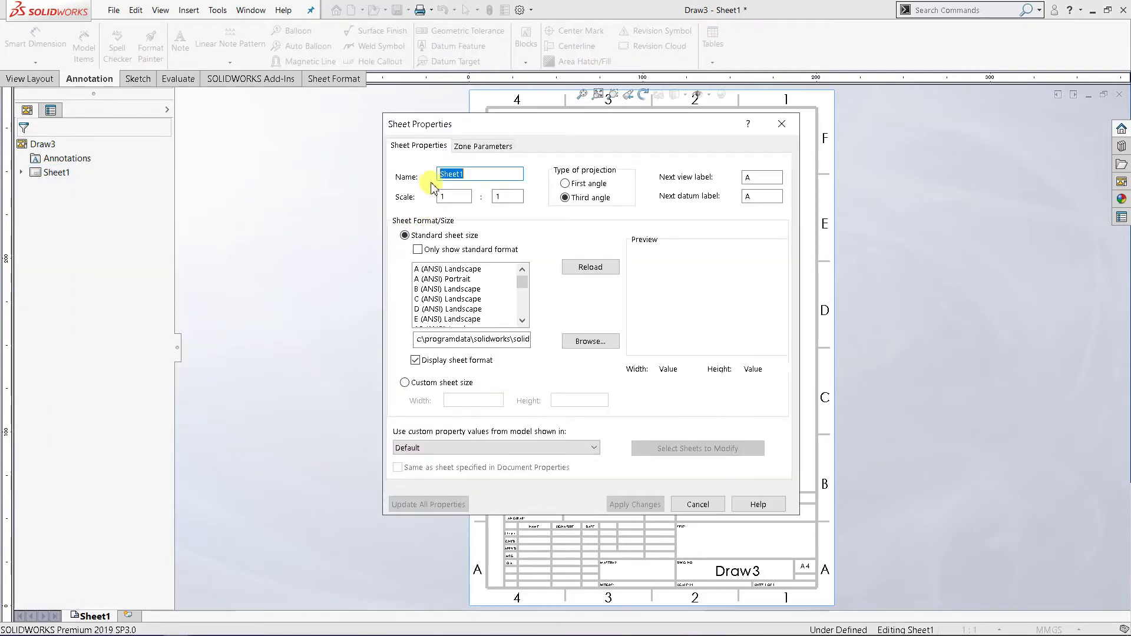
left_click(697, 505)
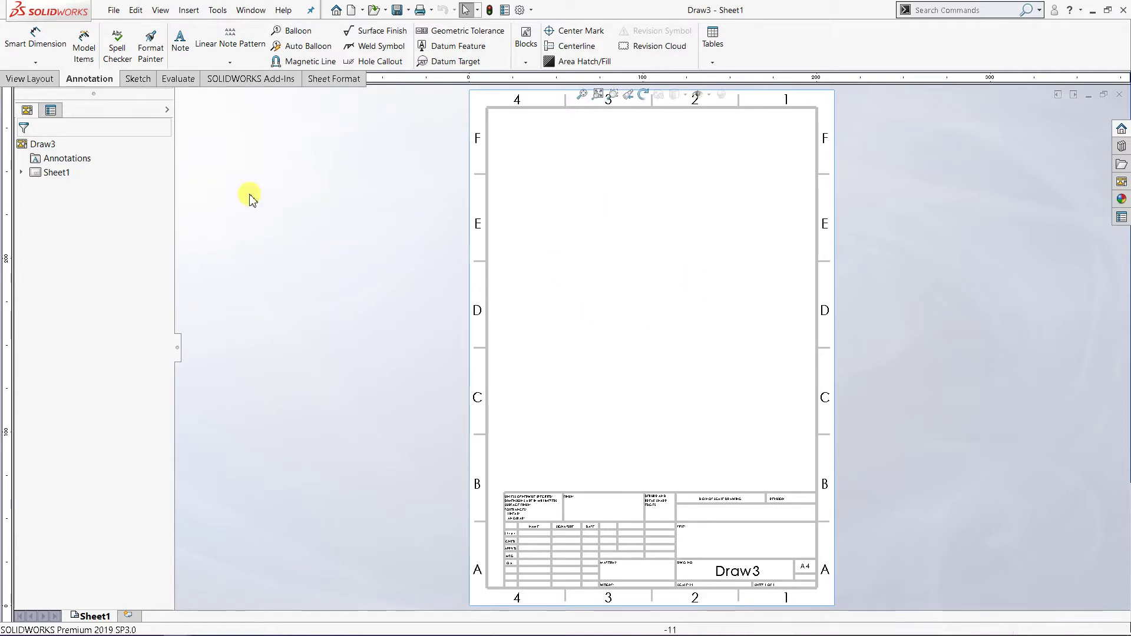
Insert the standard three views of Assembly_Square Valve in its Default configuration onto the sheet
left_click(41, 79)
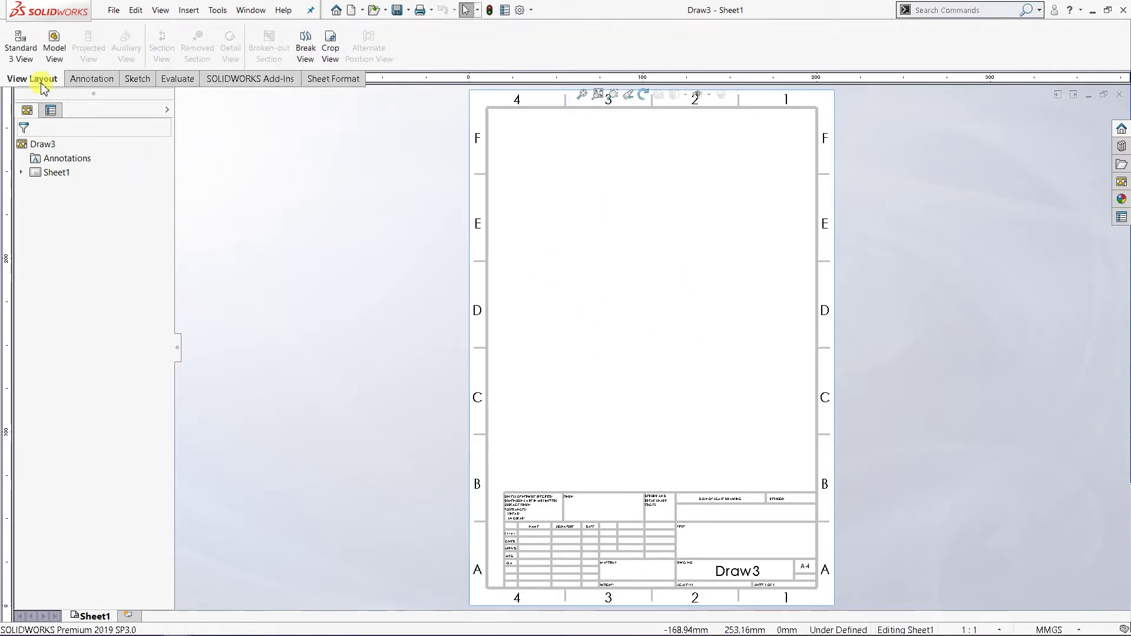
left_click(23, 49)
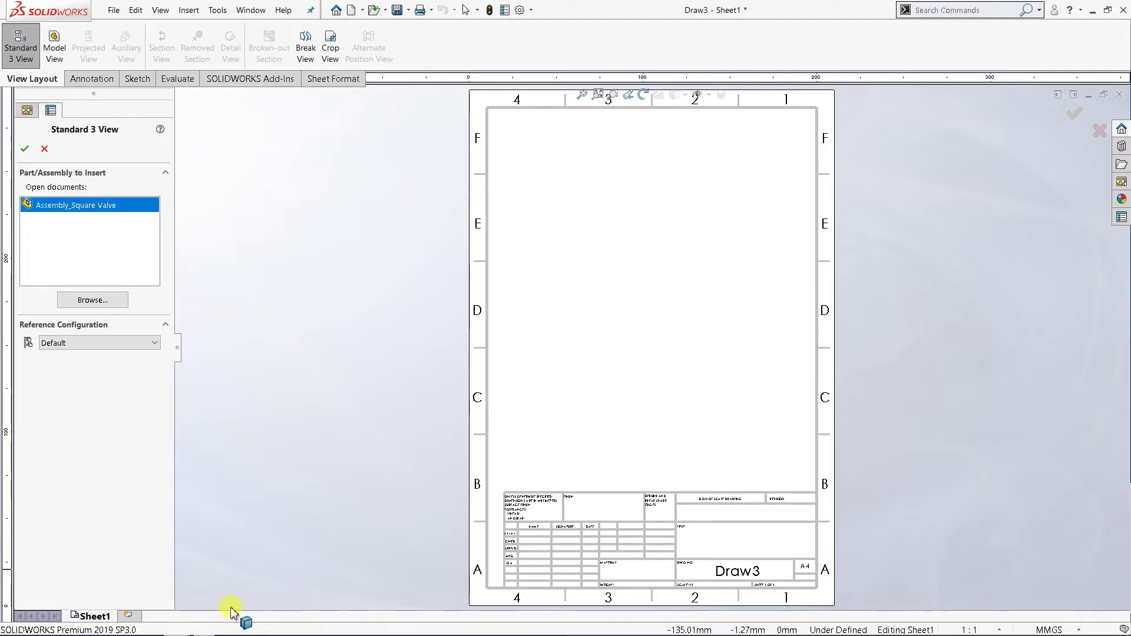
left_click(1092, 10)
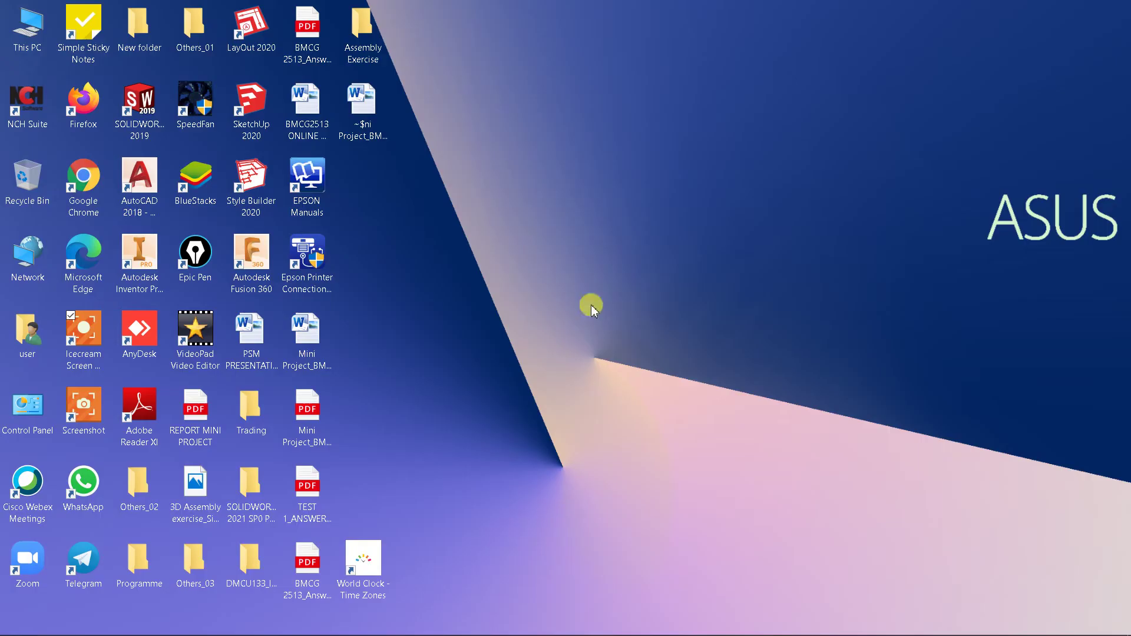
mouse_move(179, 624)
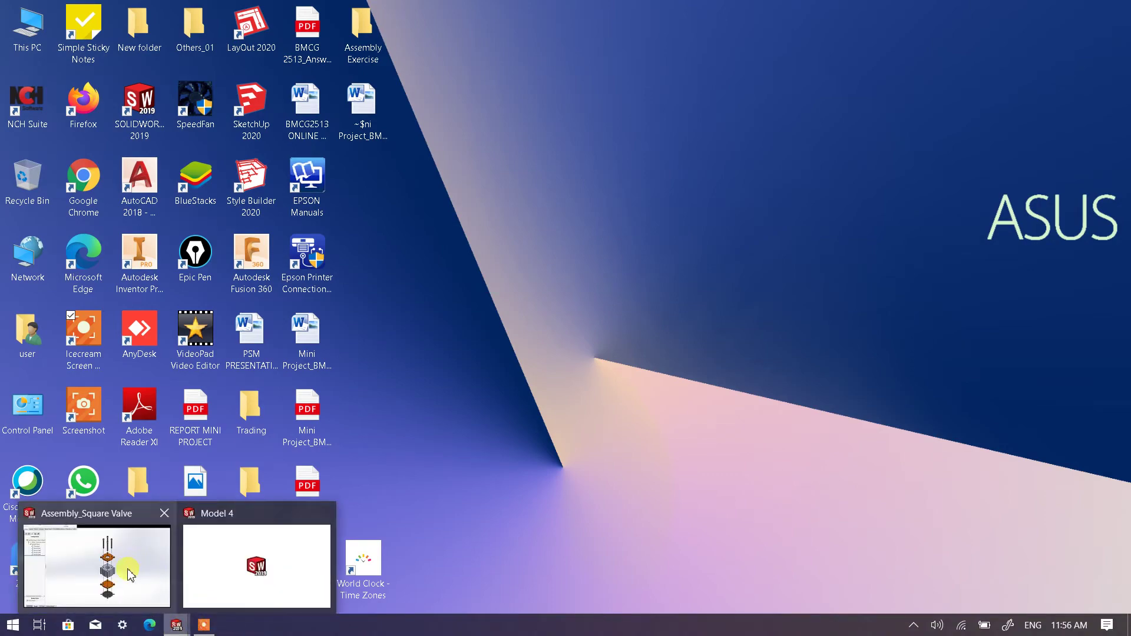
left_click(236, 525)
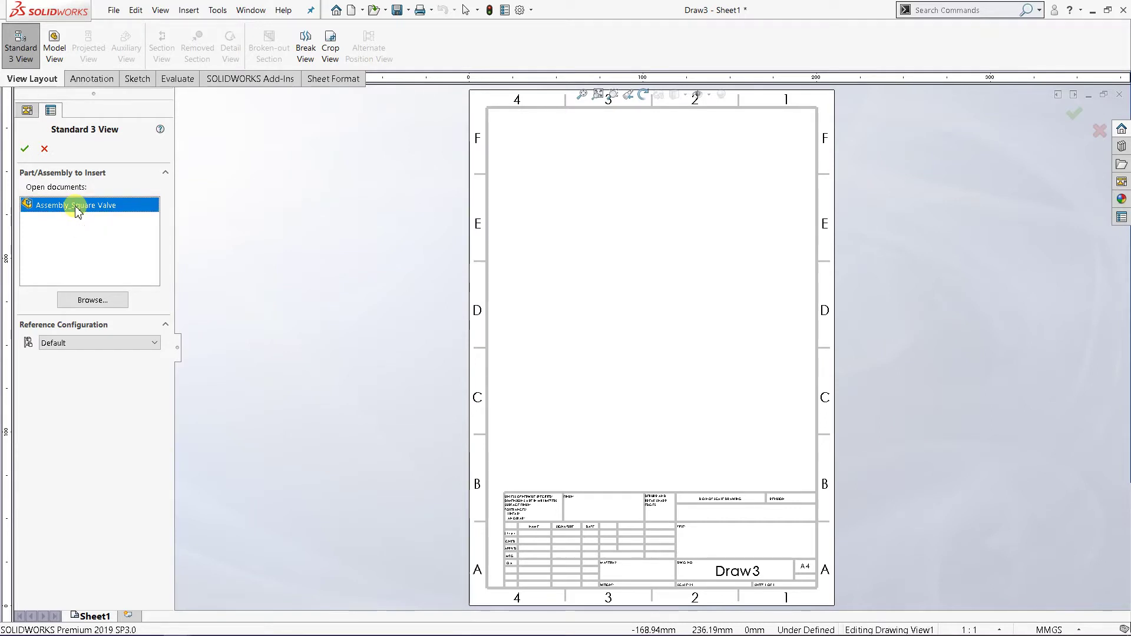
left_click(583, 349)
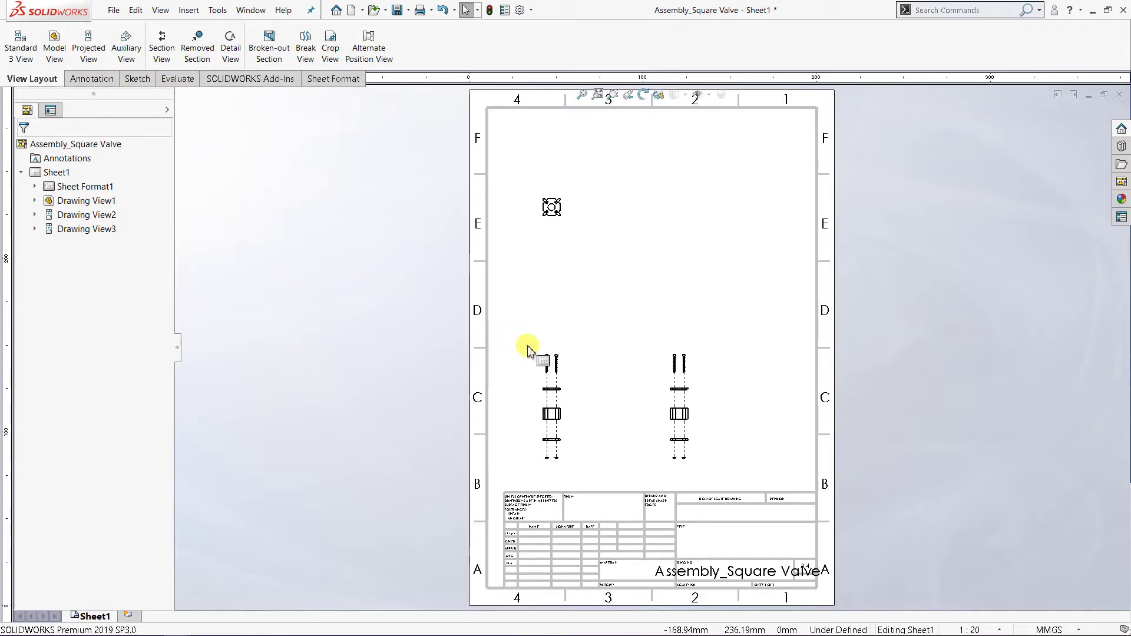
Project an isometric exploded view from the front view and move it toward the middle of the sheet
left_click(549, 353)
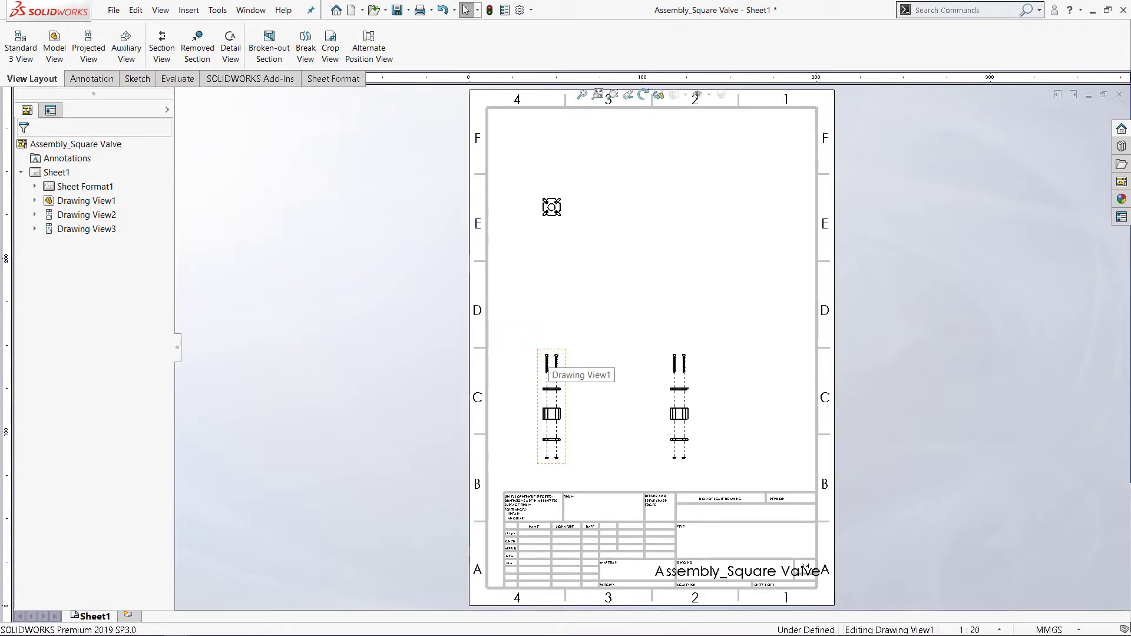
left_click(89, 50)
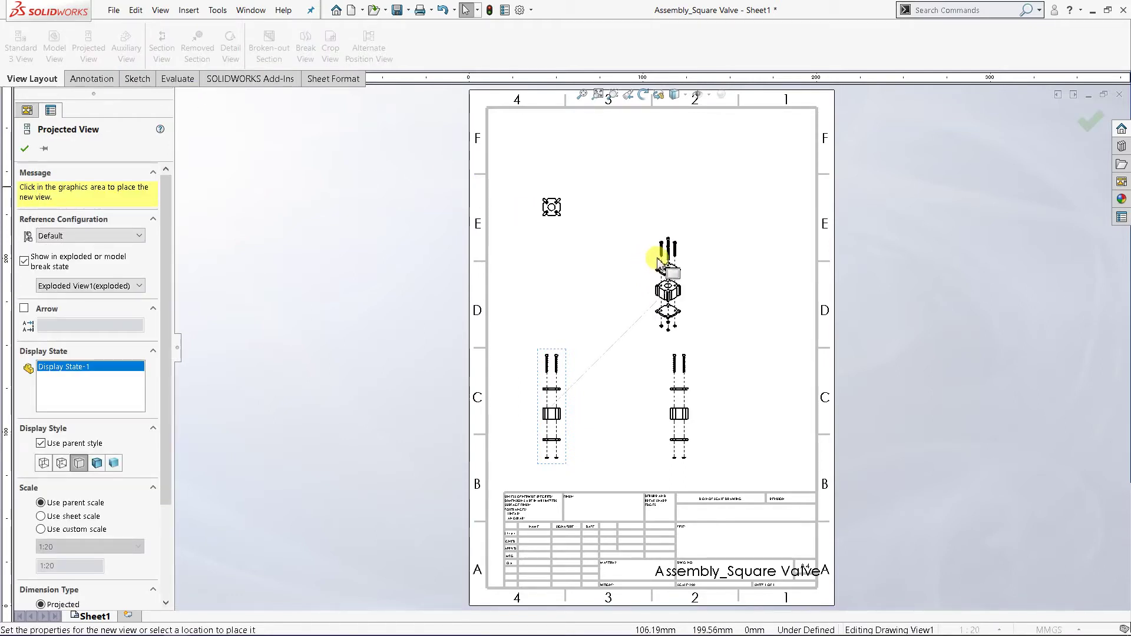
key("Escape")
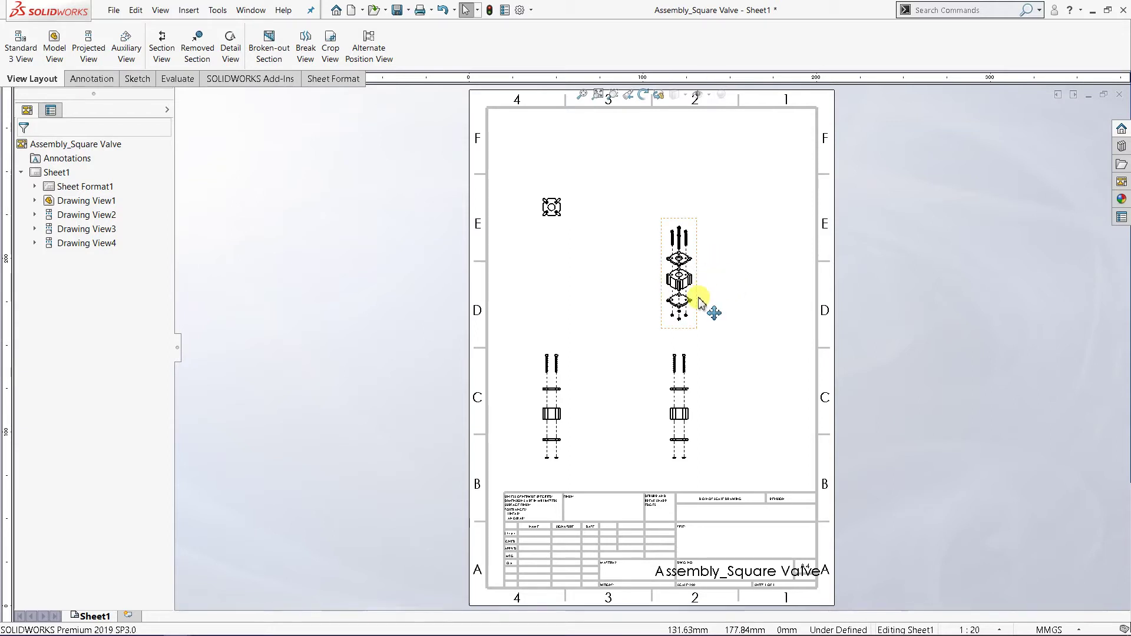
mouse_move(699, 298)
left_mouse_down()
mouse_move(655, 292)
mouse_move(643, 305)
left_mouse_up()
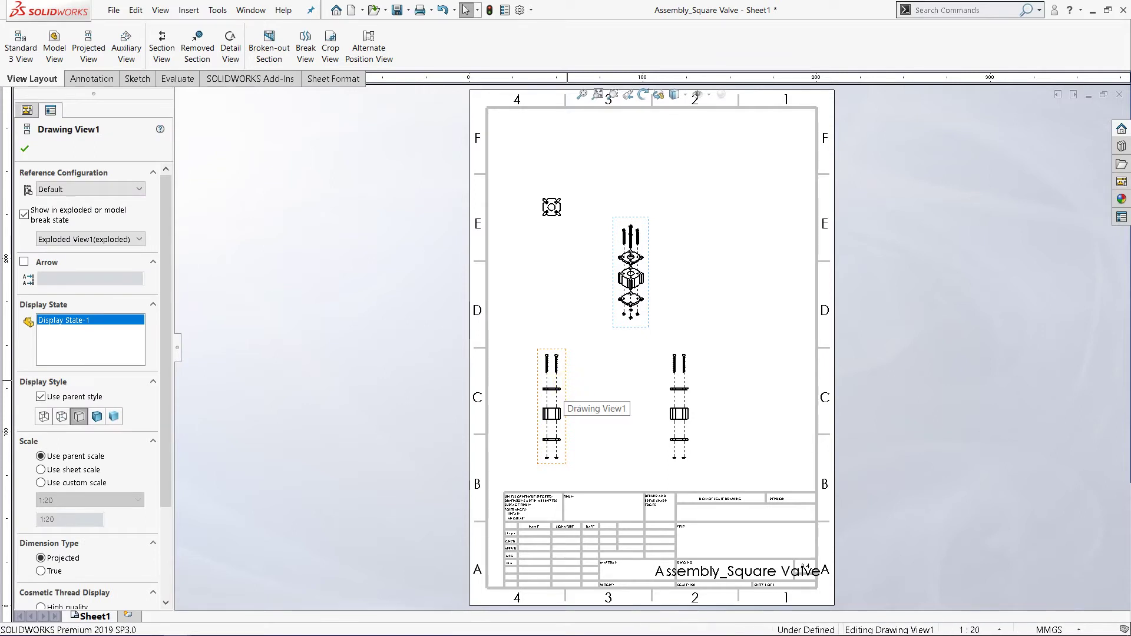
Delete the front, top and side views, keeping only the isometric exploded view on the sheet
left_click(557, 394)
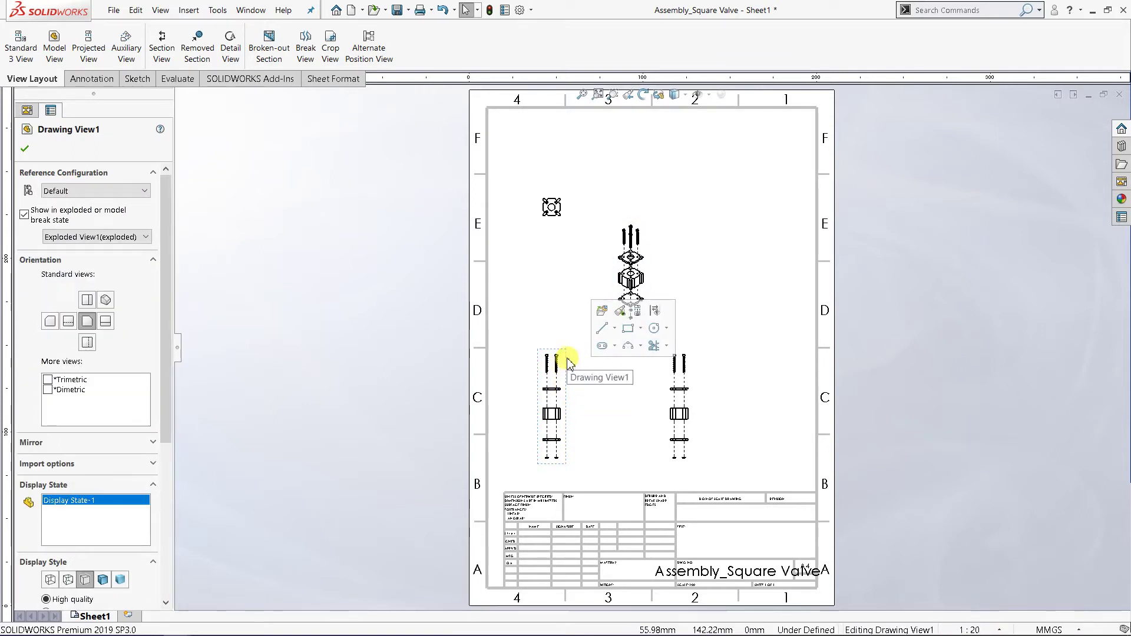
left_click(572, 278)
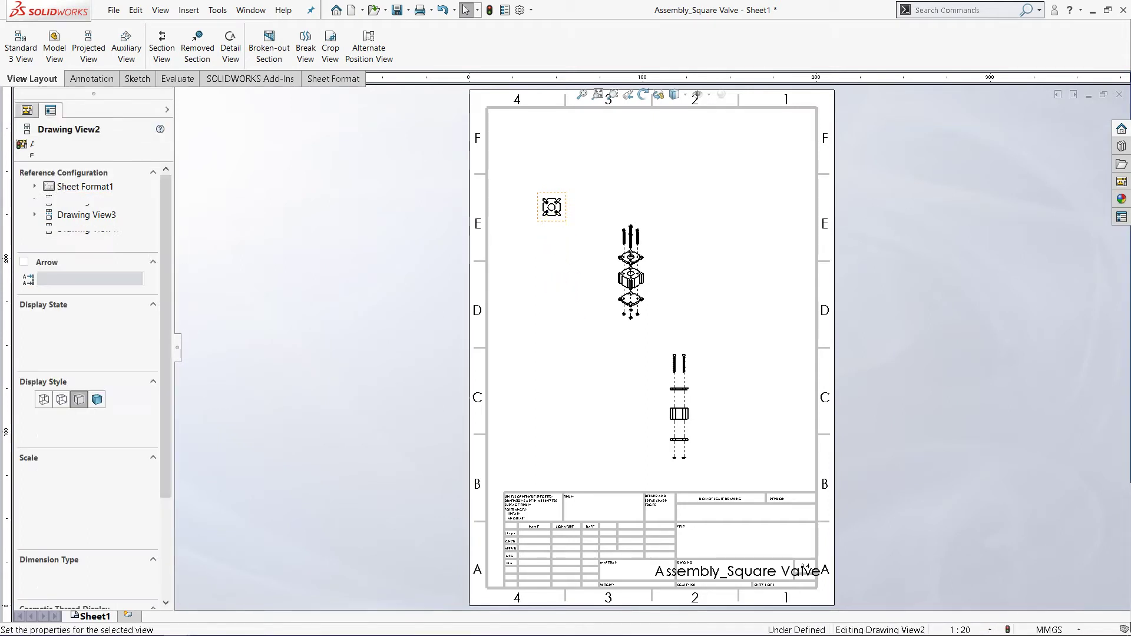
left_click(680, 411)
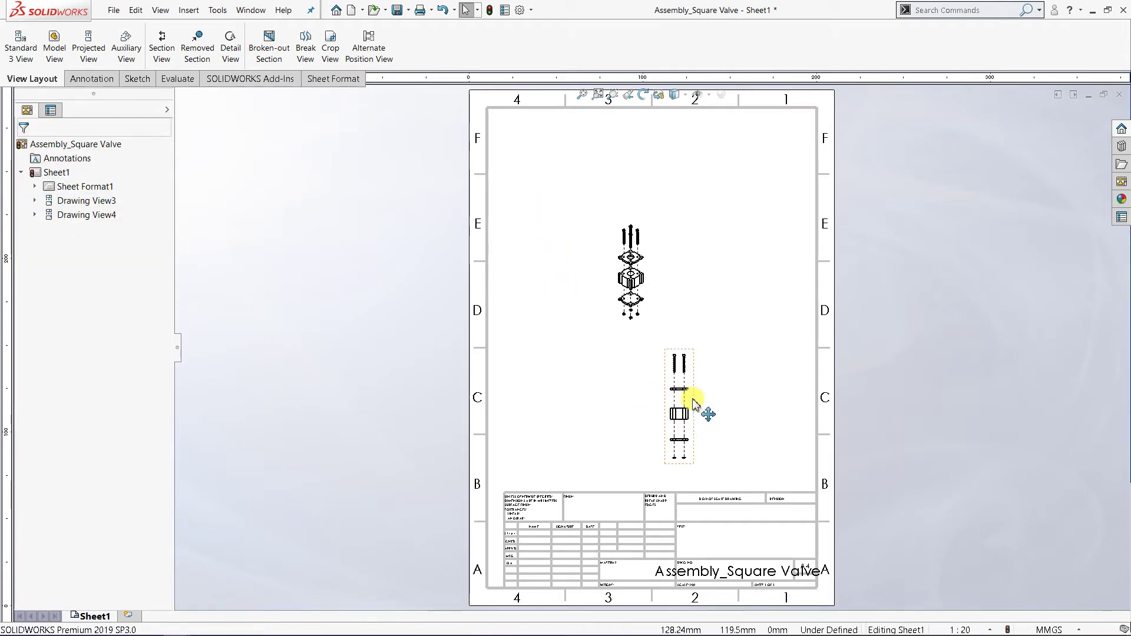
left_click(723, 400)
key("Delete")
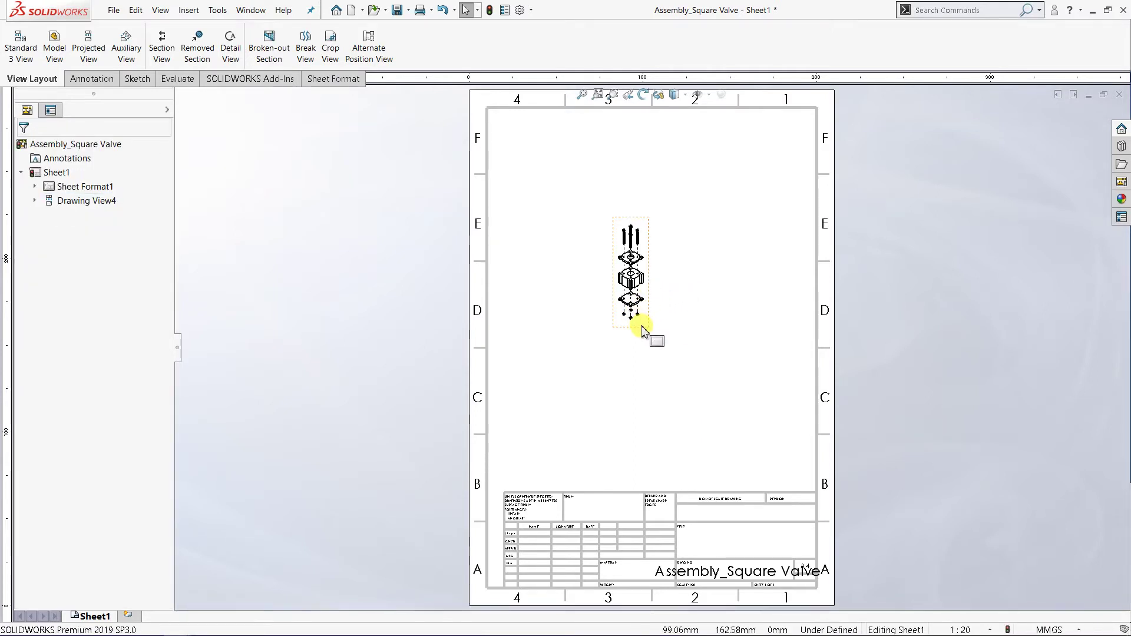
Move the isometric exploded view down into the sheet's left half and set its custom scale to 1:10
mouse_move(642, 328)
left_mouse_down()
mouse_move(636, 362)
mouse_move(580, 404)
left_mouse_up()
left_click(615, 374)
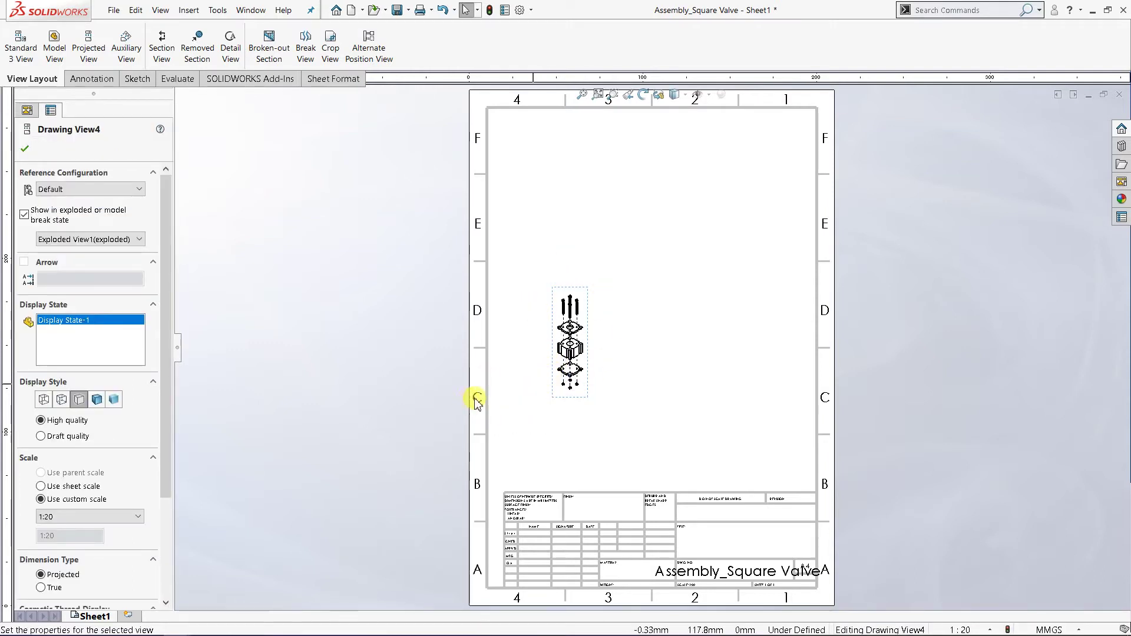
left_click_drag(165, 471, 165, 559)
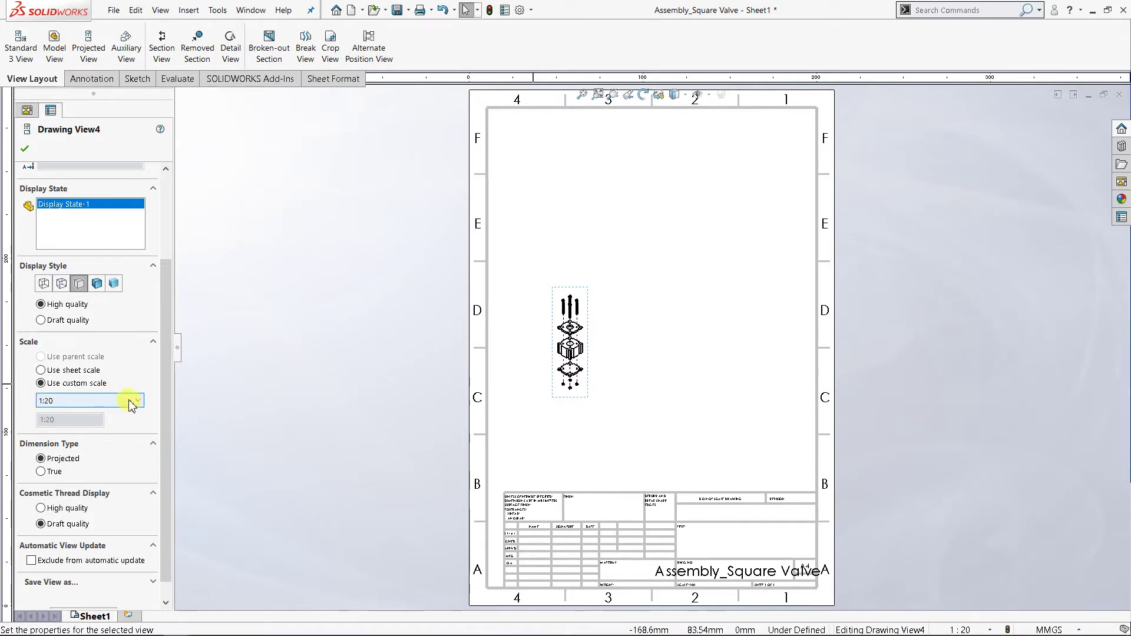
left_click(131, 405)
left_click(112, 454)
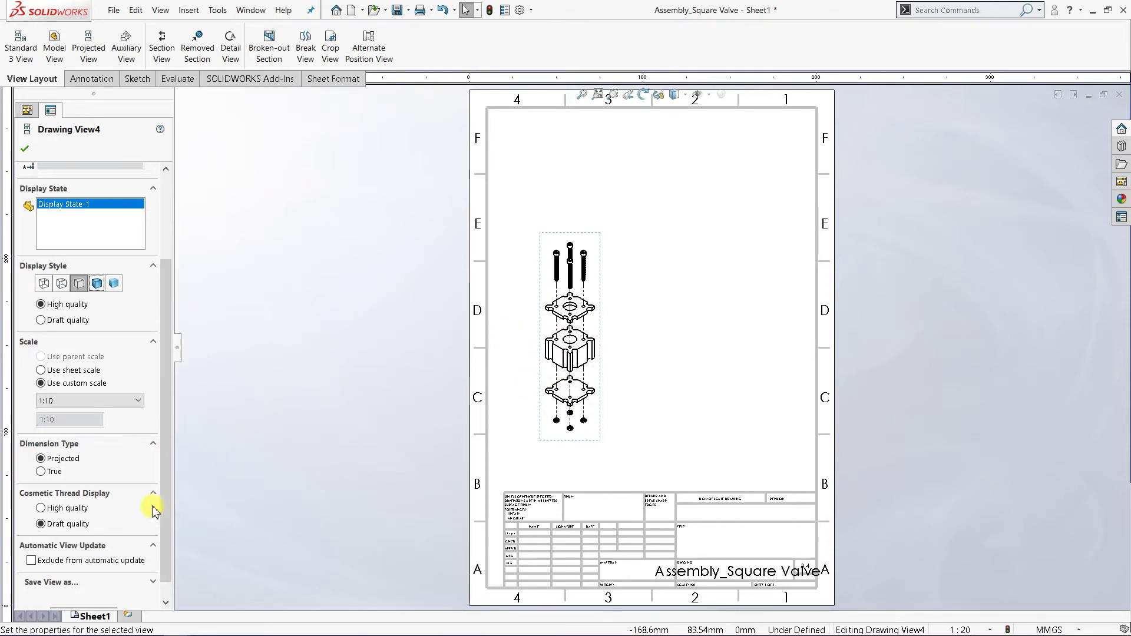
Set the exploded view's custom scale to 1:5 and shift the view up and left, clear of the title block
left_click(139, 401)
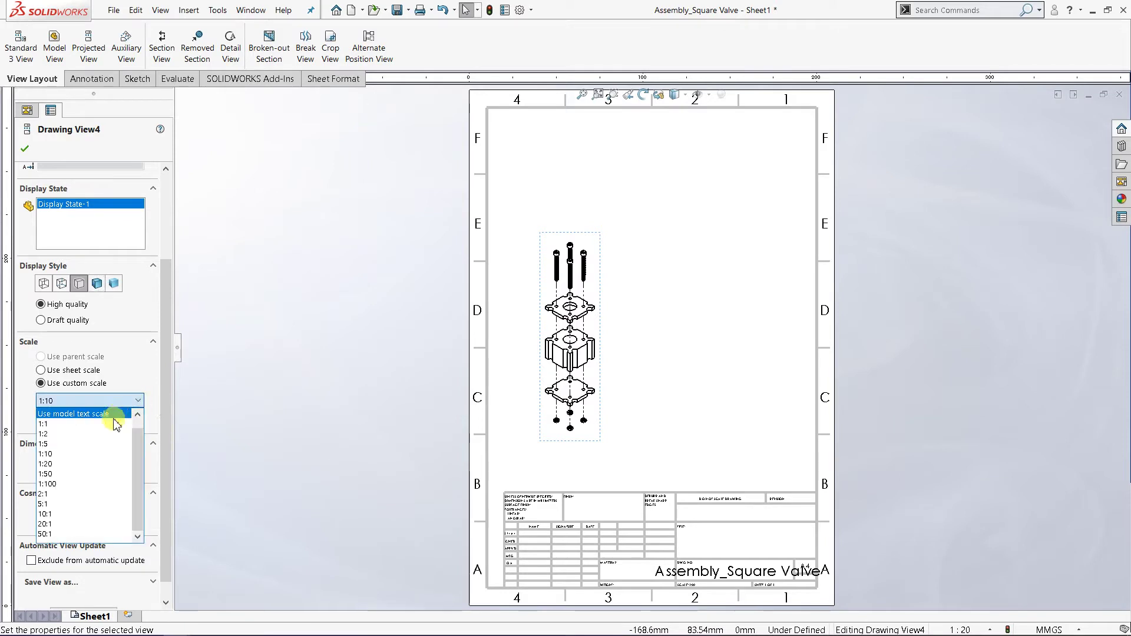
left_click(94, 443)
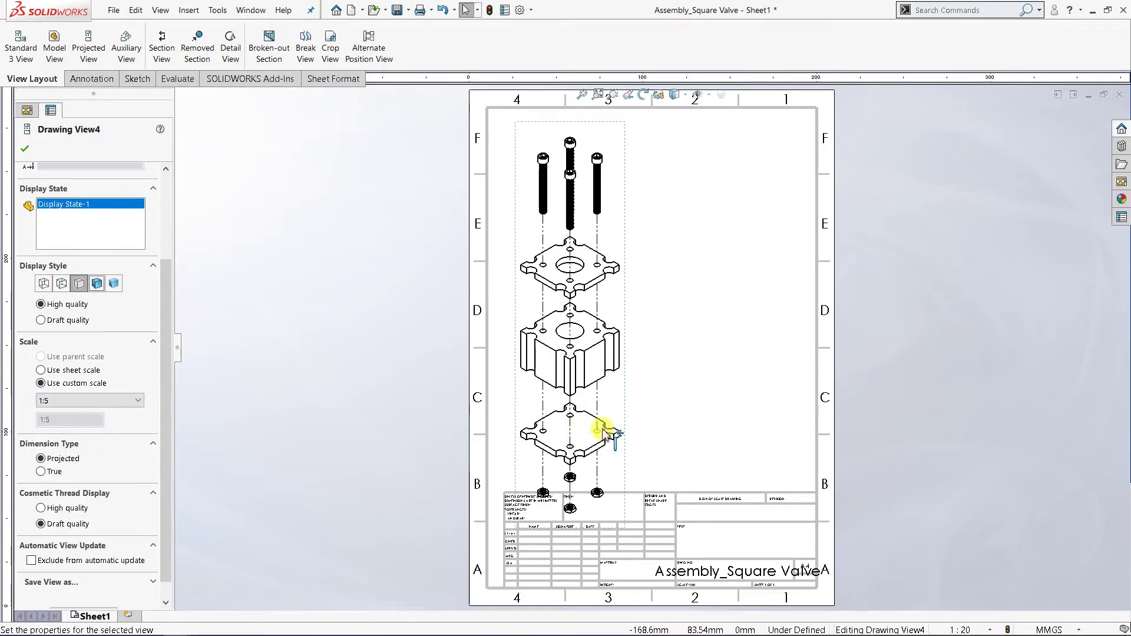
mouse_move(627, 406)
left_mouse_down()
mouse_move(623, 378)
mouse_move(614, 384)
left_mouse_up()
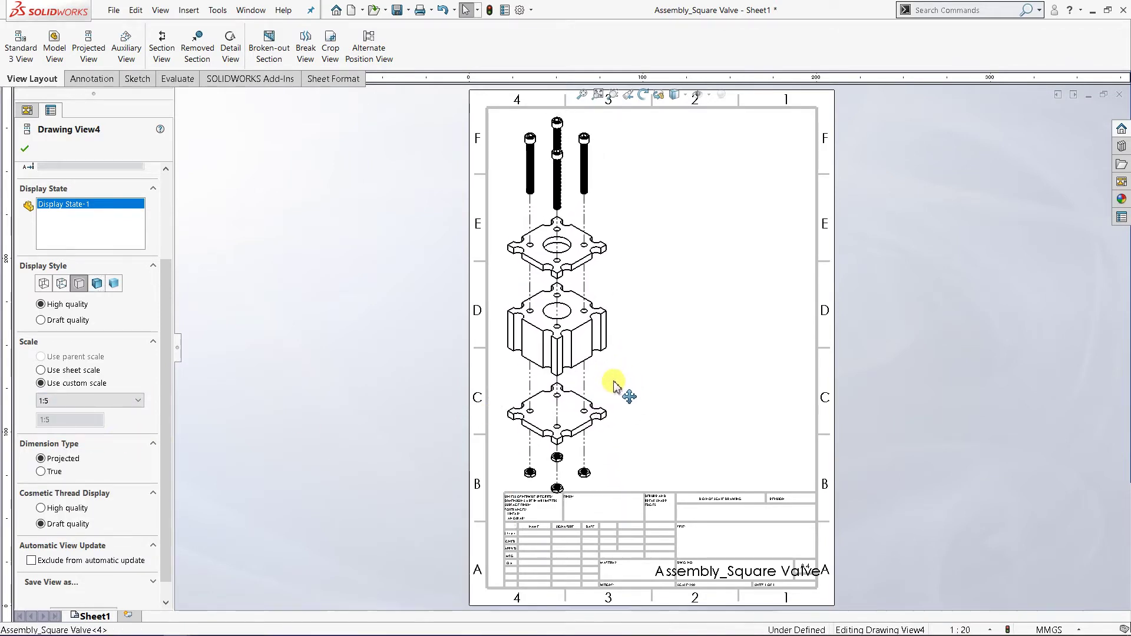
Set the isometric exploded view's scale to a user-defined 1:7
left_click(137, 402)
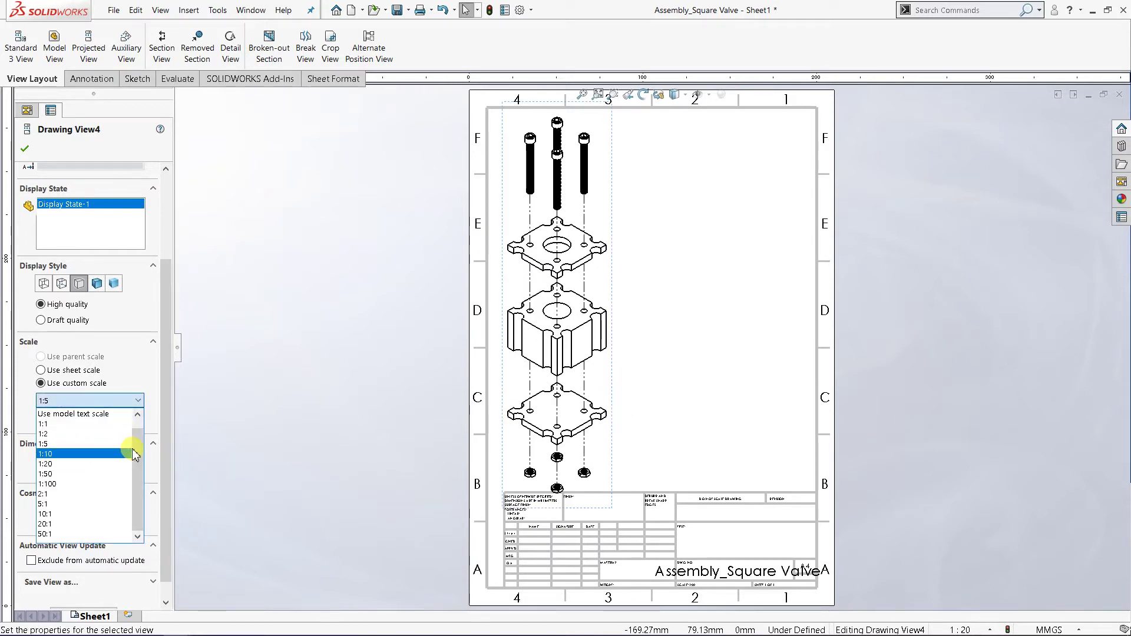
scroll(135, 435, "up", 1)
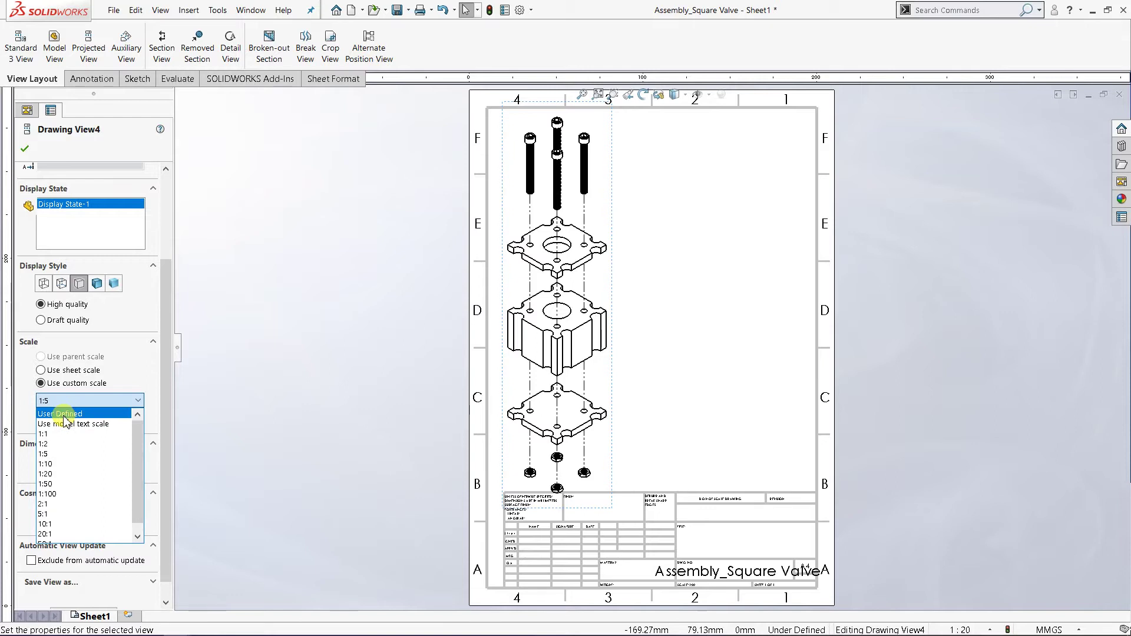
left_click(62, 414)
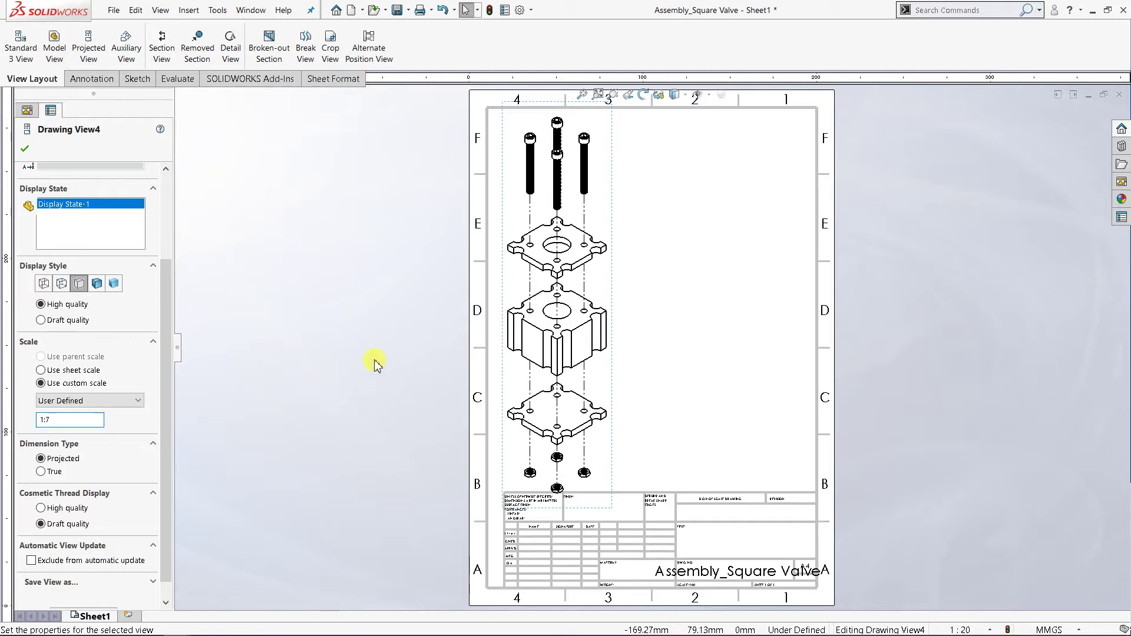
key("Return")
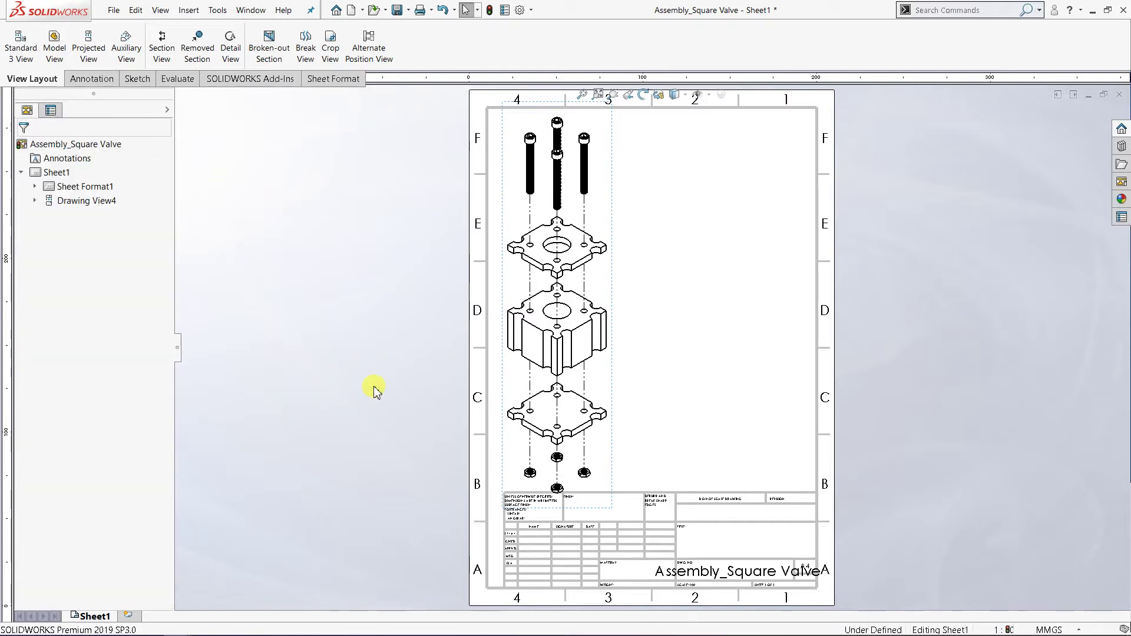
Move the exploded view off the sheet's left border to just left of centre, above the title block, and finish editing the view
mouse_move(598, 368)
left_mouse_down()
mouse_move(623, 386)
mouse_move(691, 396)
left_mouse_up()
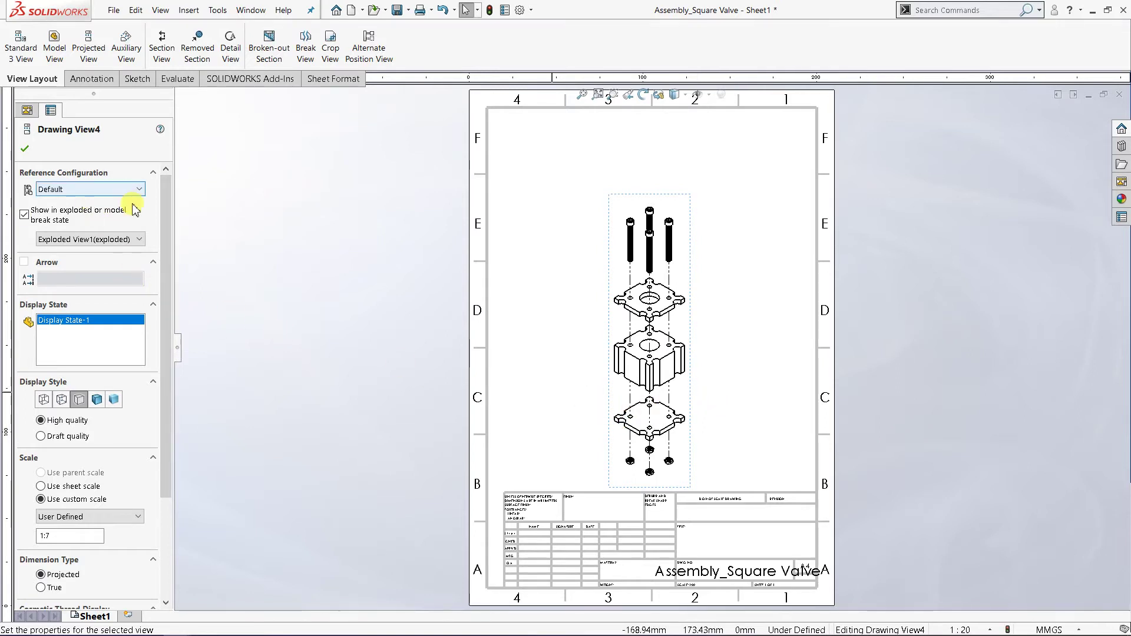
left_click(25, 150)
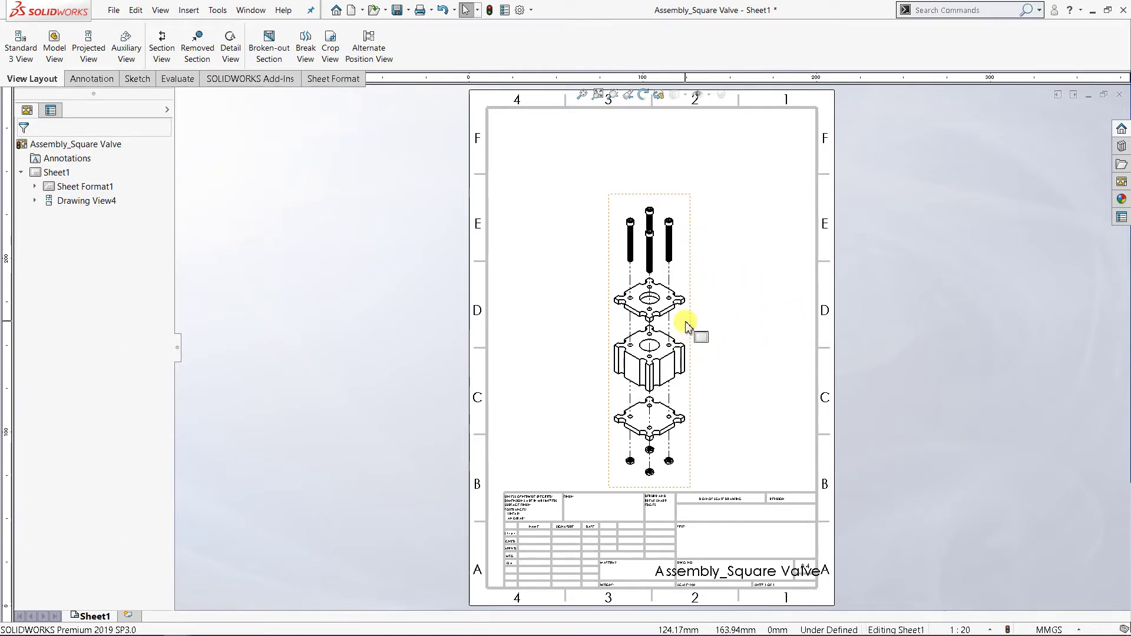
mouse_move(689, 320)
left_mouse_down()
mouse_move(642, 324)
mouse_move(648, 333)
left_mouse_up()
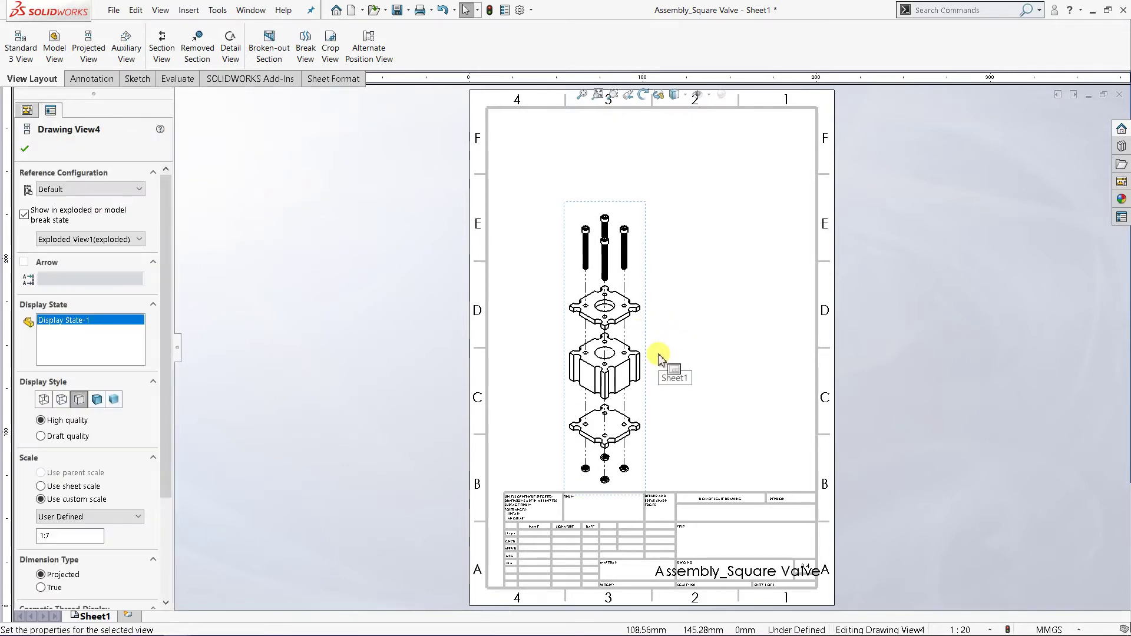
scroll(656, 353, "down", 3)
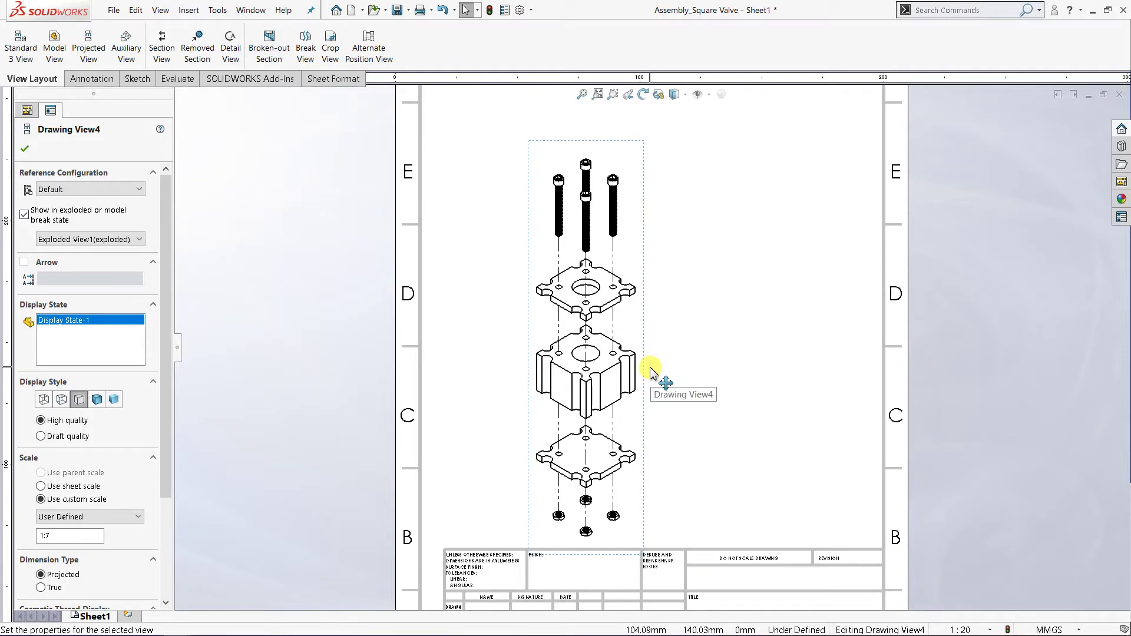
left_click(25, 149)
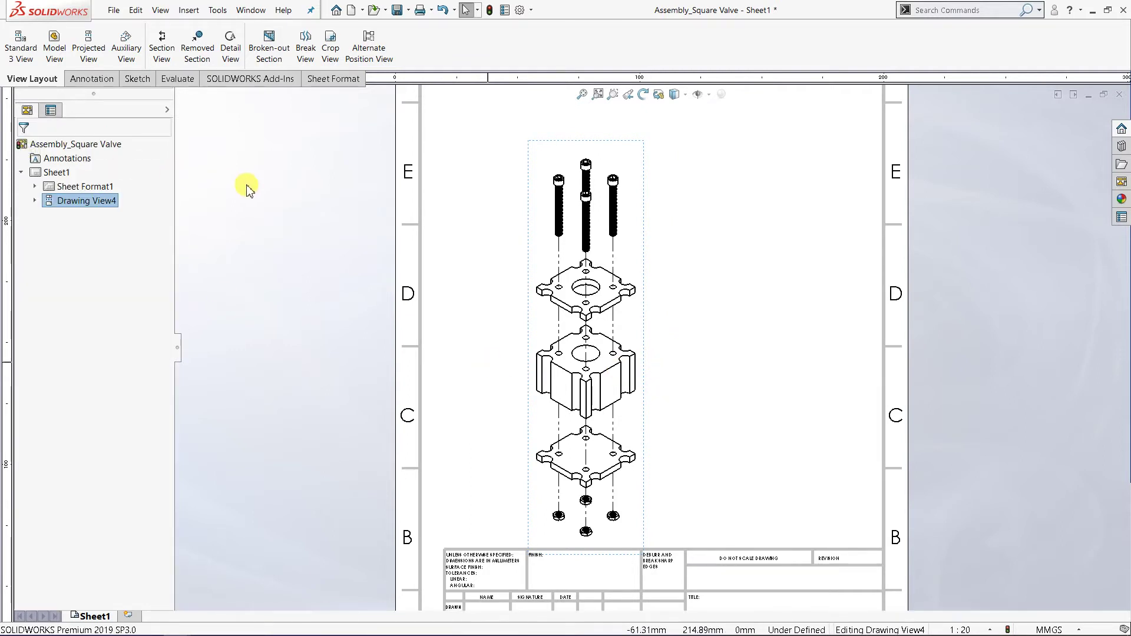
left_click(246, 187)
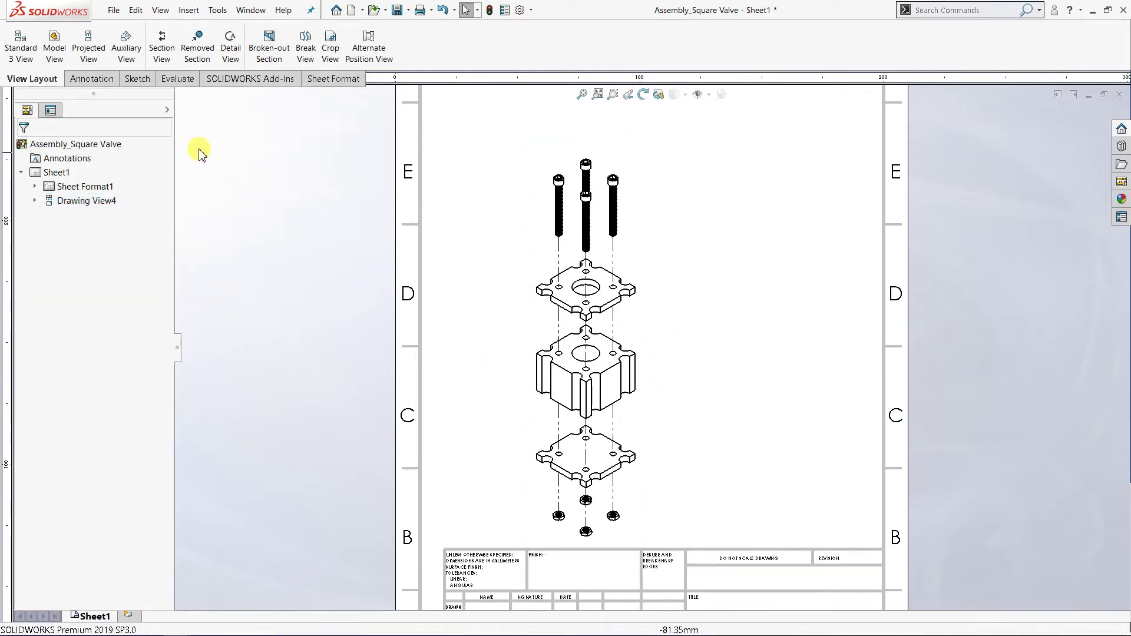
left_click(93, 80)
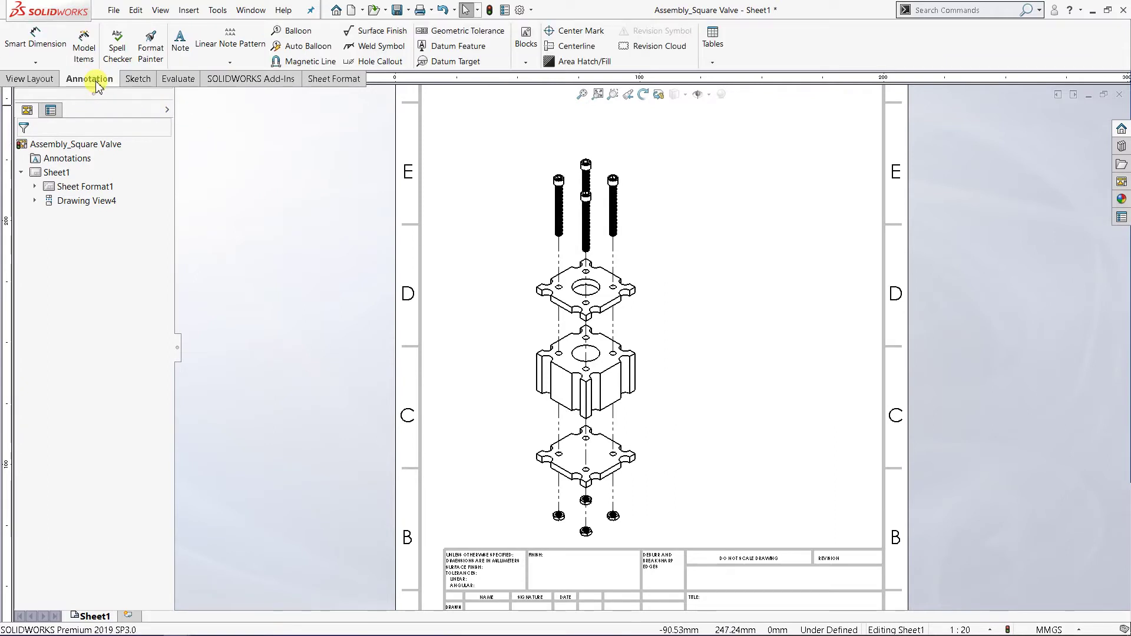
left_click(301, 49)
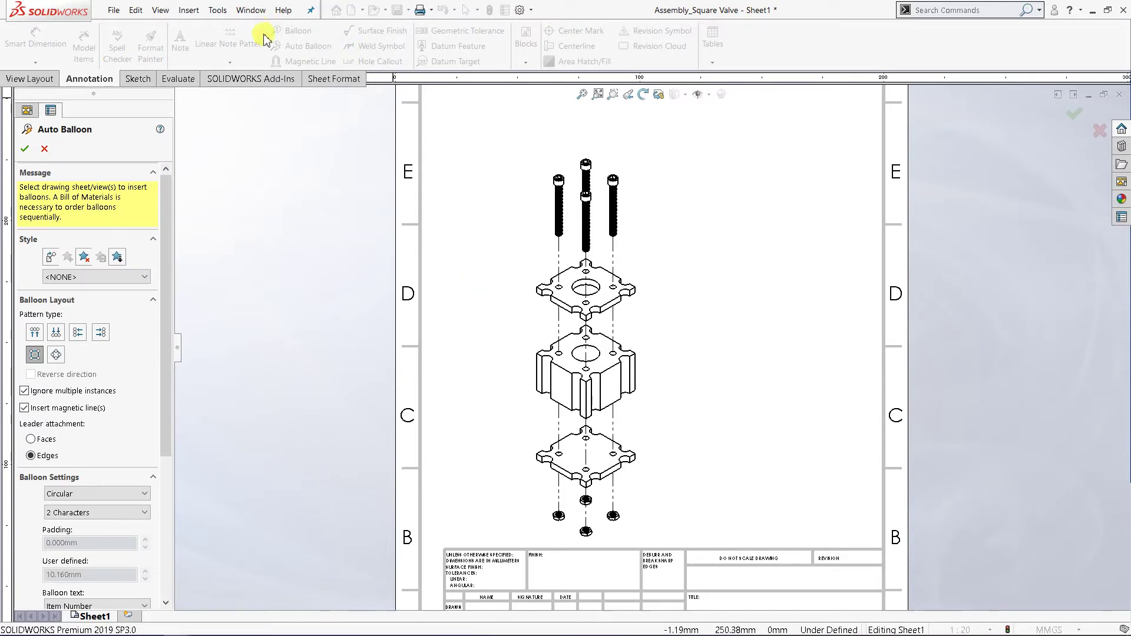
left_click(652, 251)
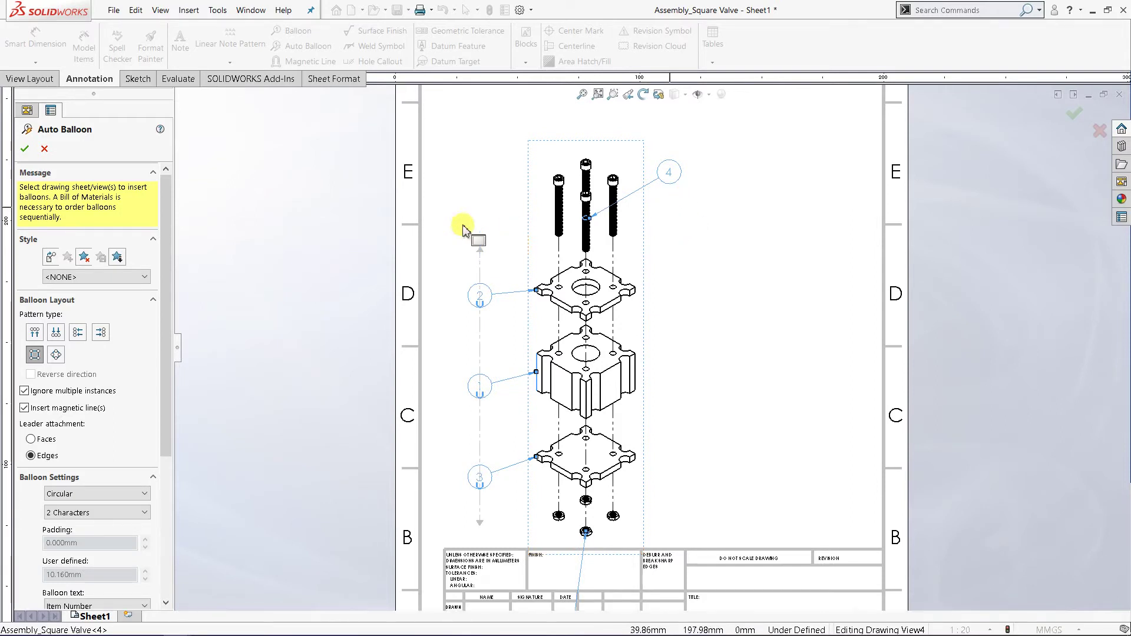
left_click(45, 149)
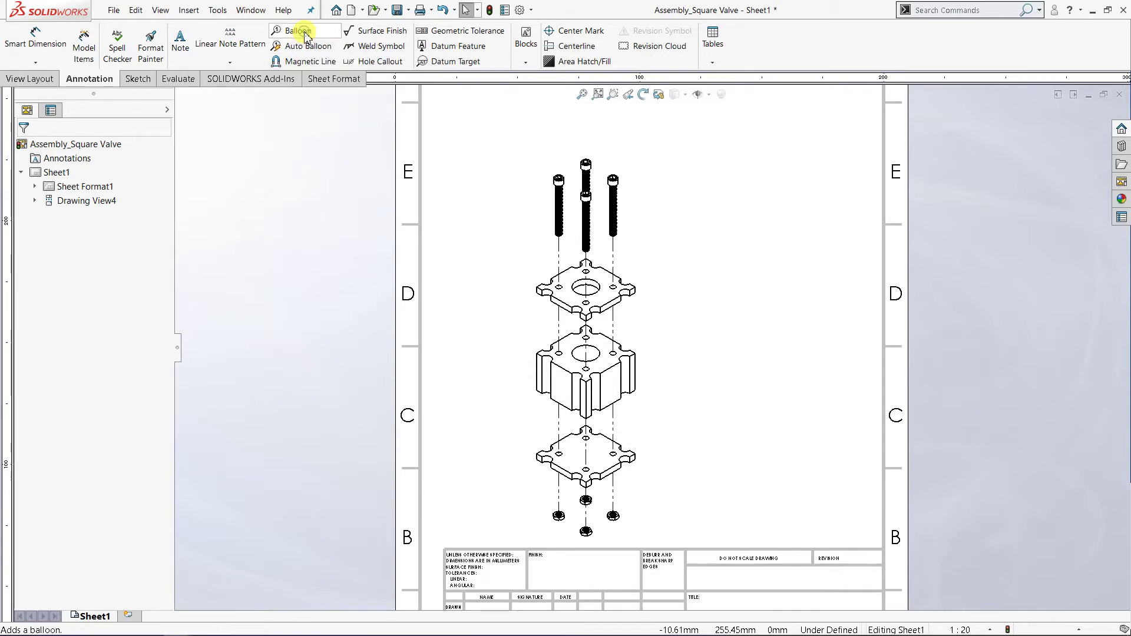
Attach a circular item-number balloon to the right-hand socket head cap screw, placed to the right of the exploded view
left_click(295, 31)
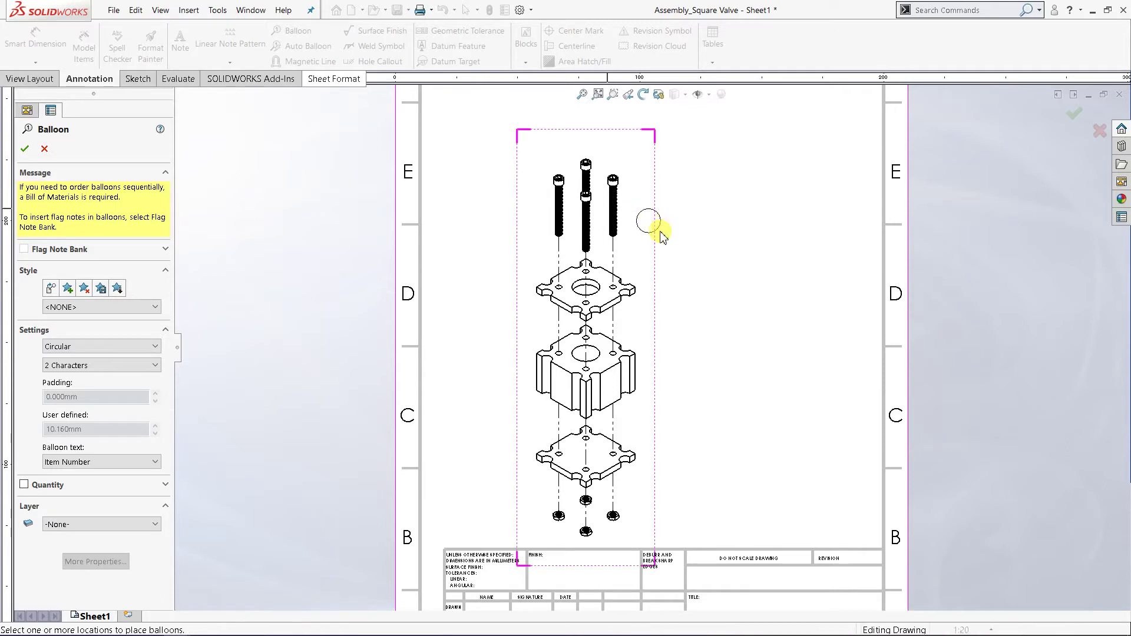
scroll(663, 256, "up", 1)
scroll(705, 337, "up", 2)
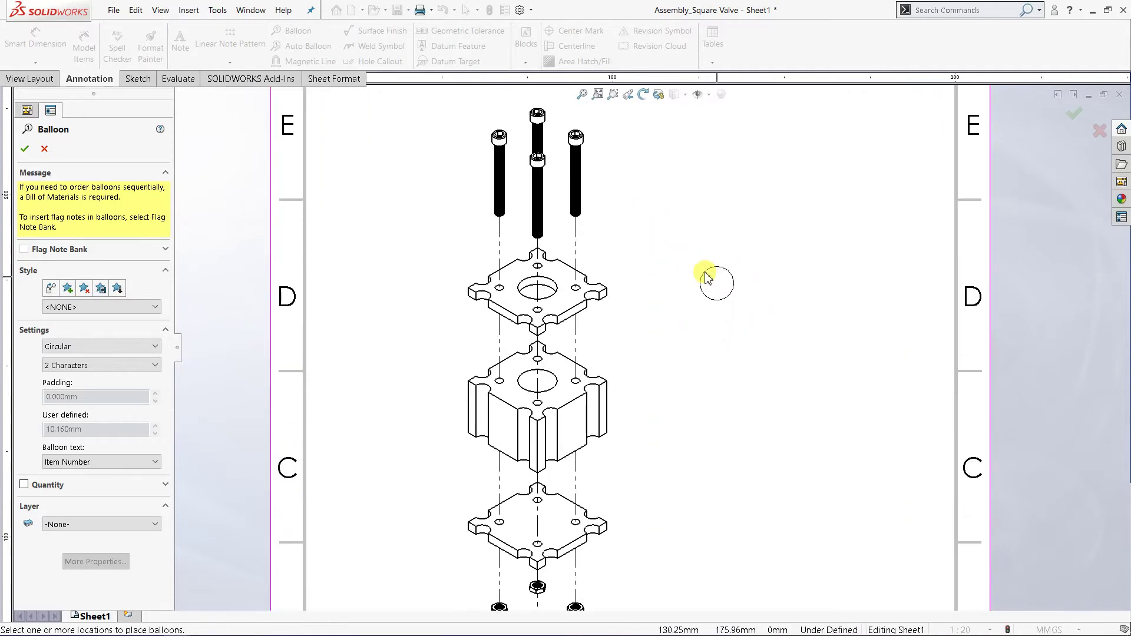
scroll(678, 272, "down", 1)
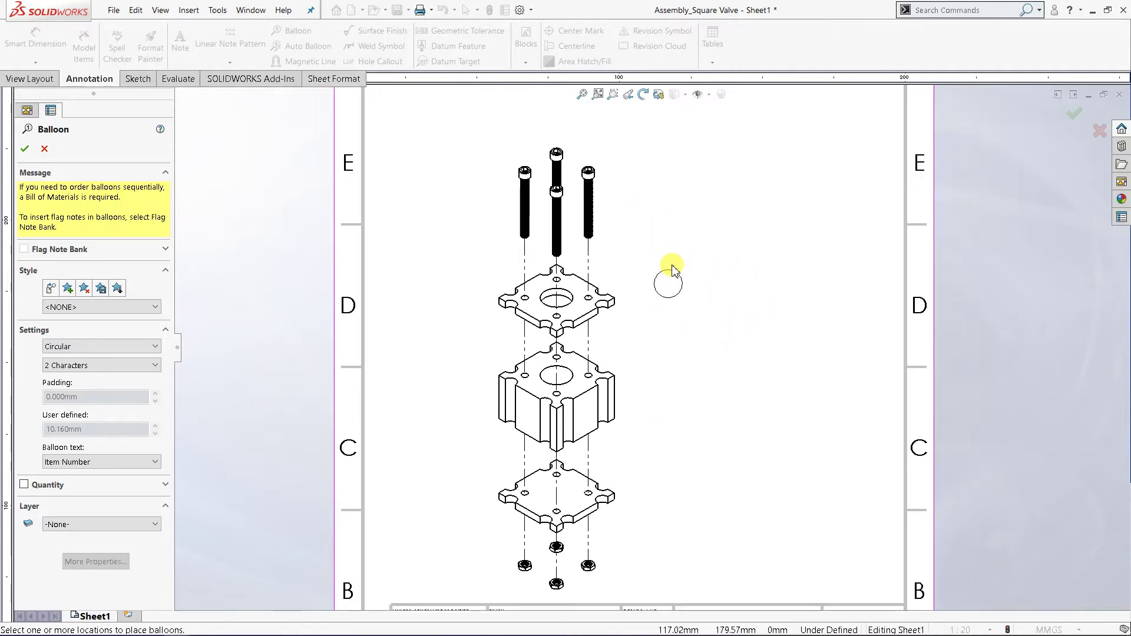
left_click(592, 216)
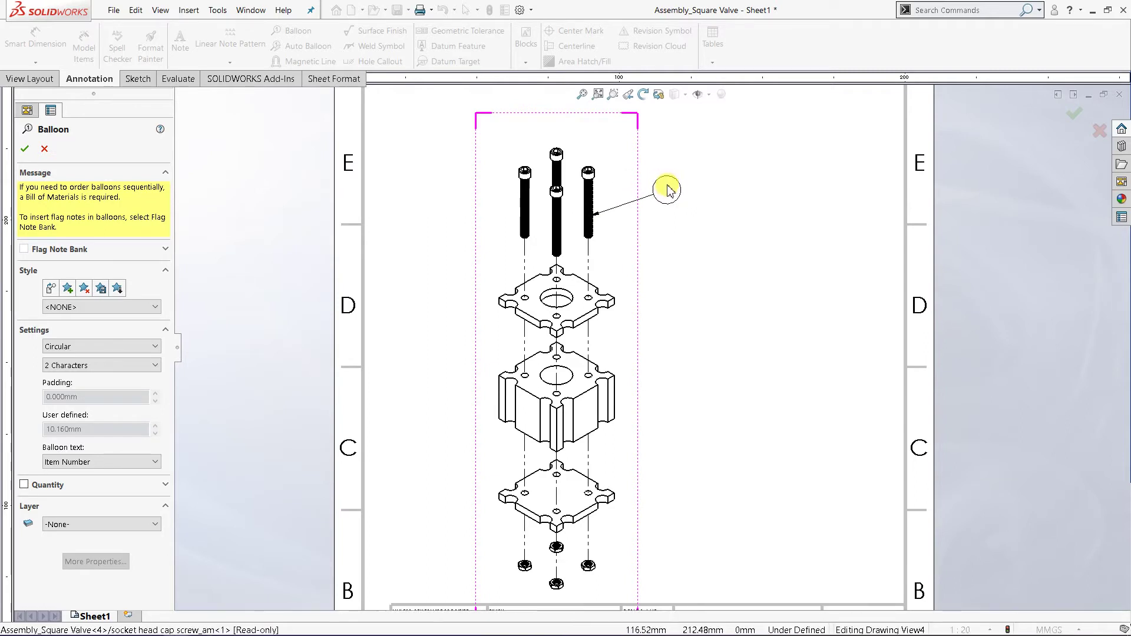
left_click(674, 191)
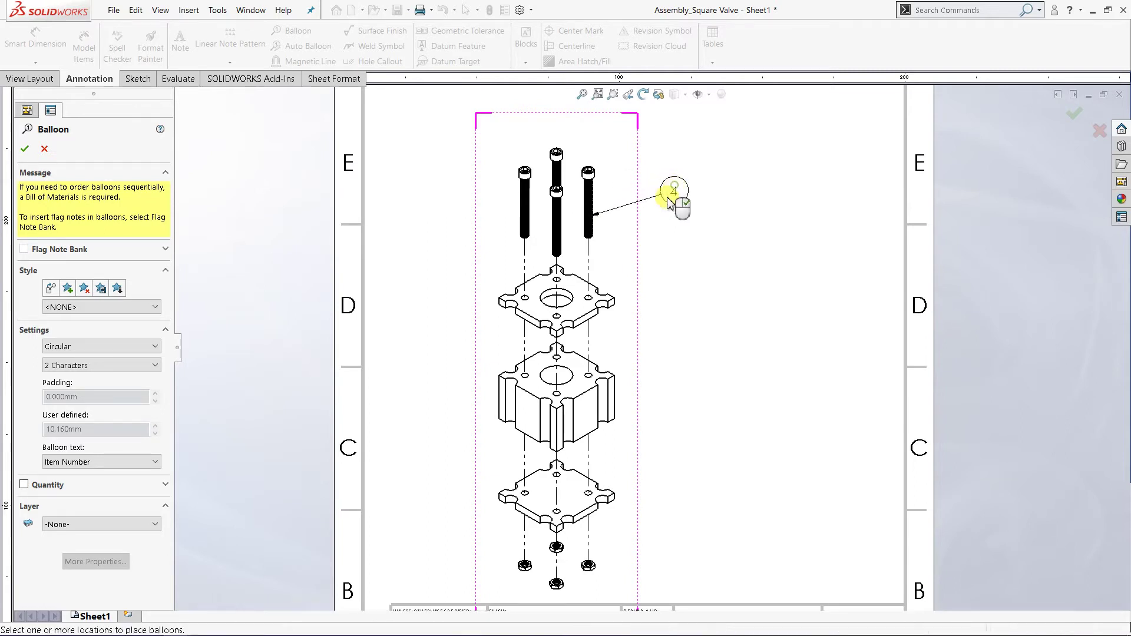
Add item-number balloons to the top cover and the main body, aligned vertically beneath the cap screw's balloon
left_click(582, 310)
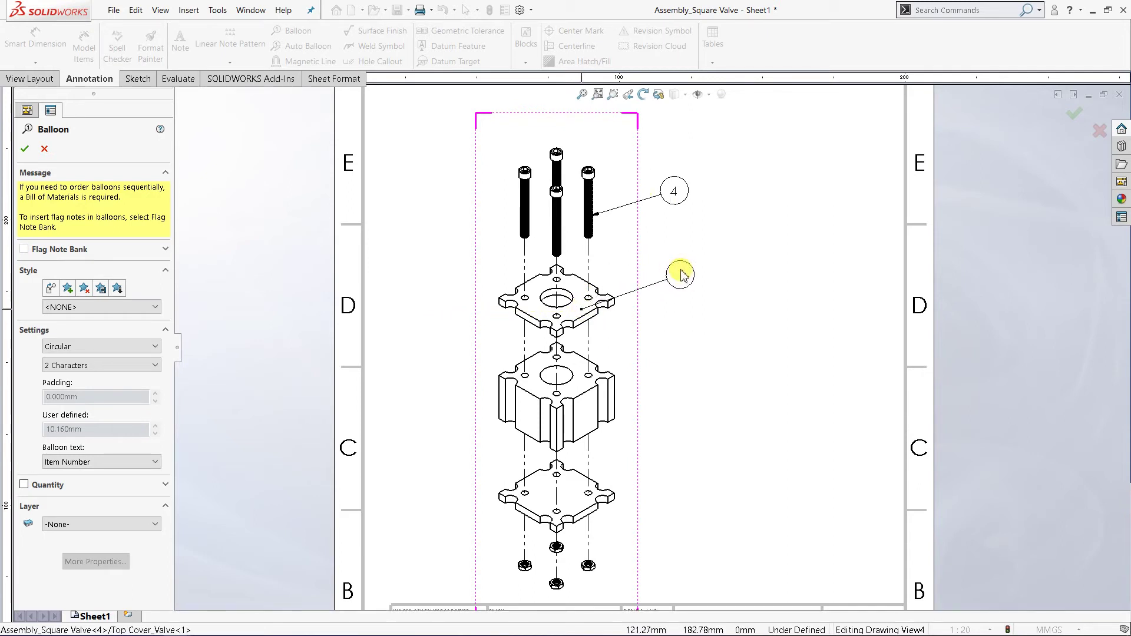
left_click(674, 275)
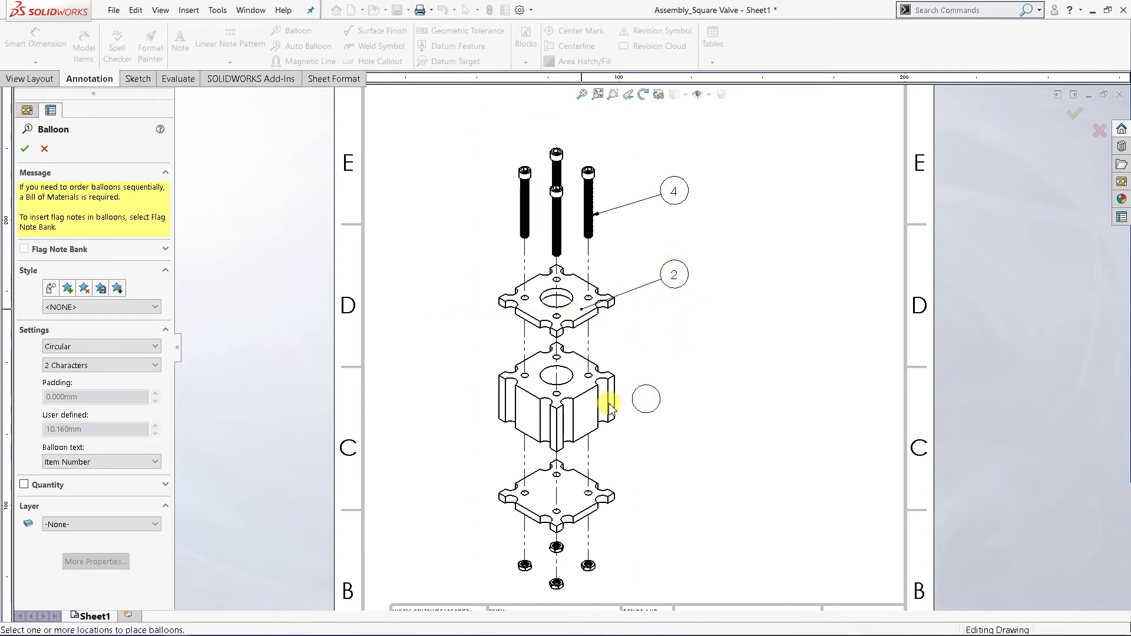
left_click(585, 415)
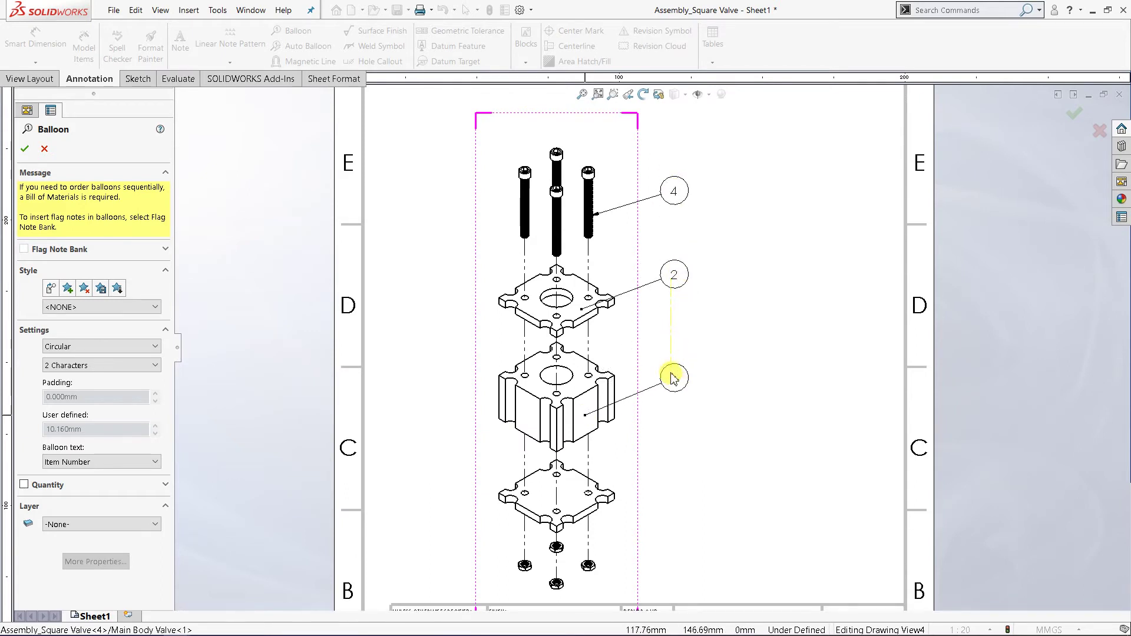
left_click(674, 378)
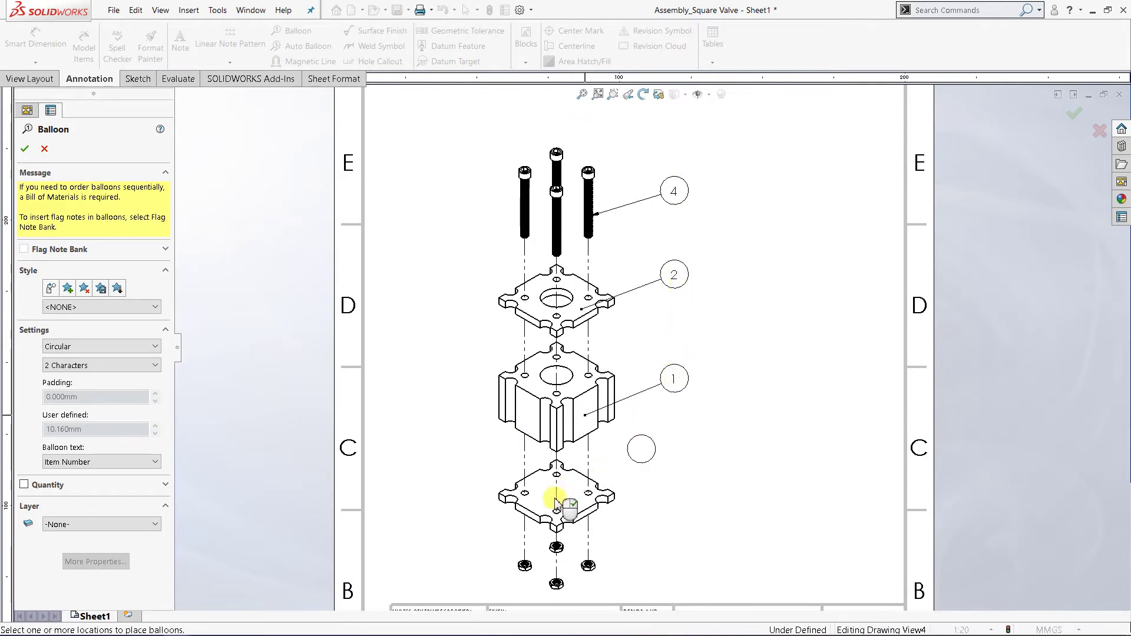
Add item-number balloons to the bottom cover and the right-hand hex nut in the same vertical column, and finish the Balloon command
left_click(576, 489)
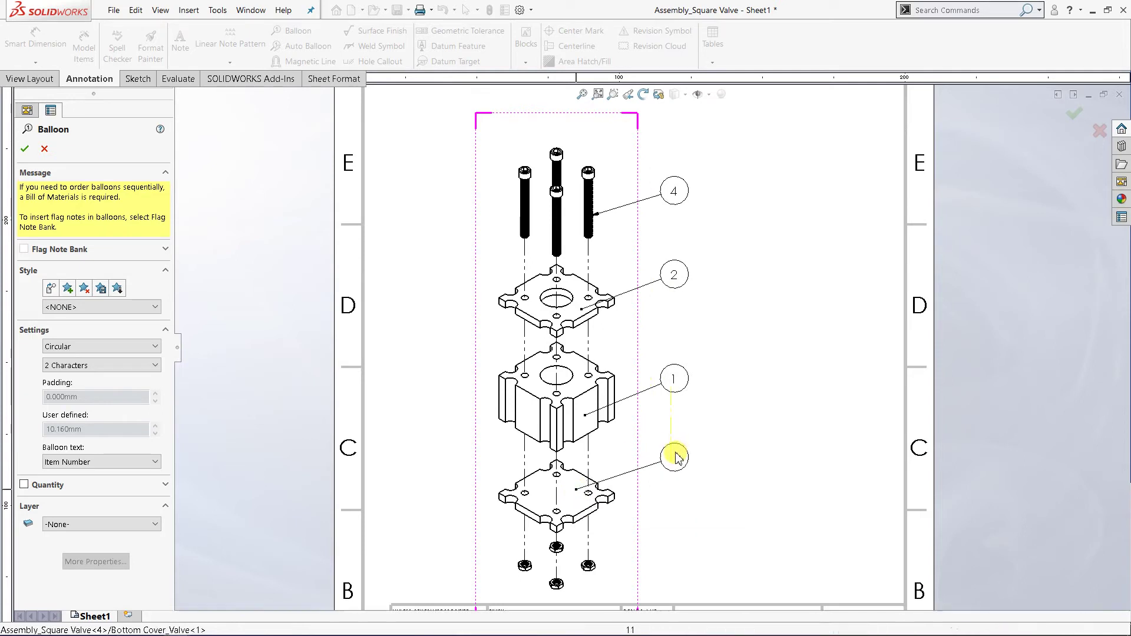
left_click(676, 458)
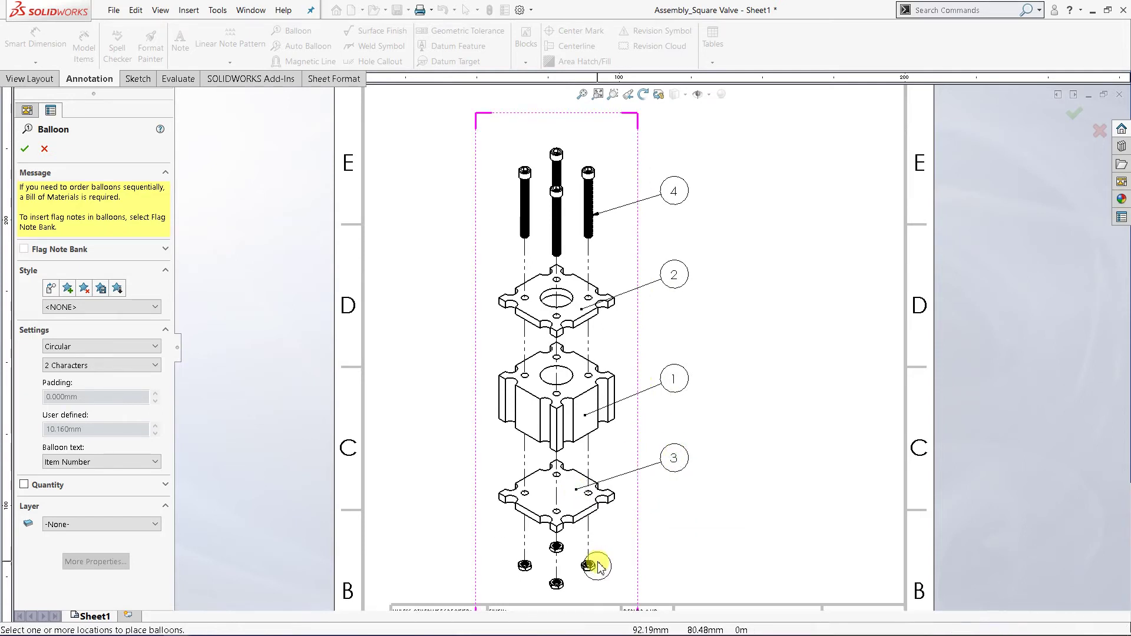
left_click(599, 562)
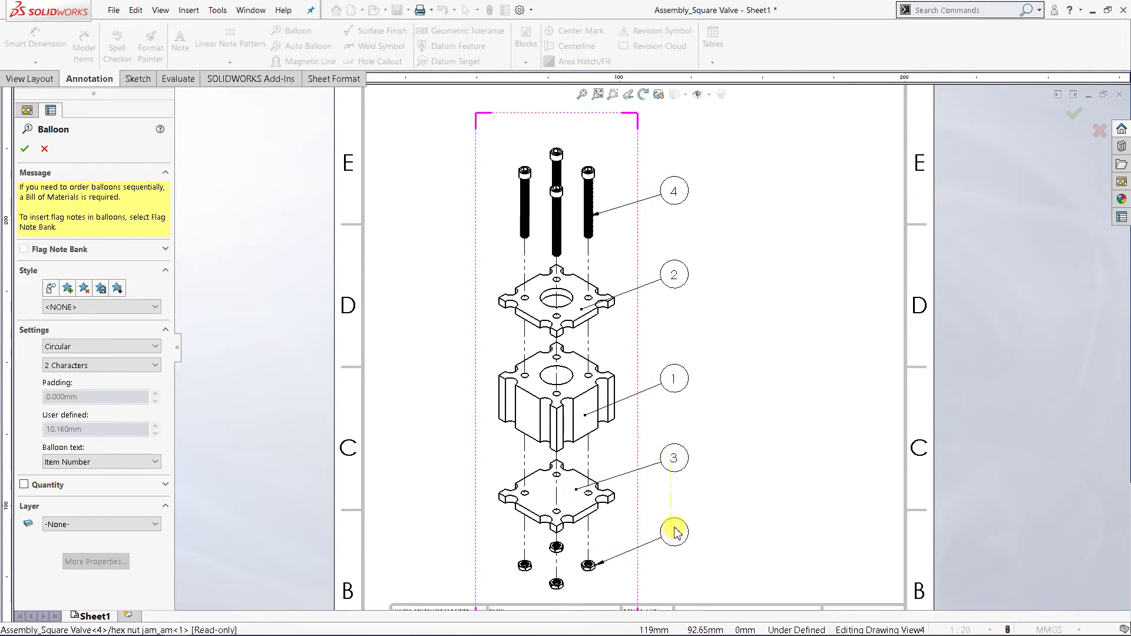
left_click(675, 532)
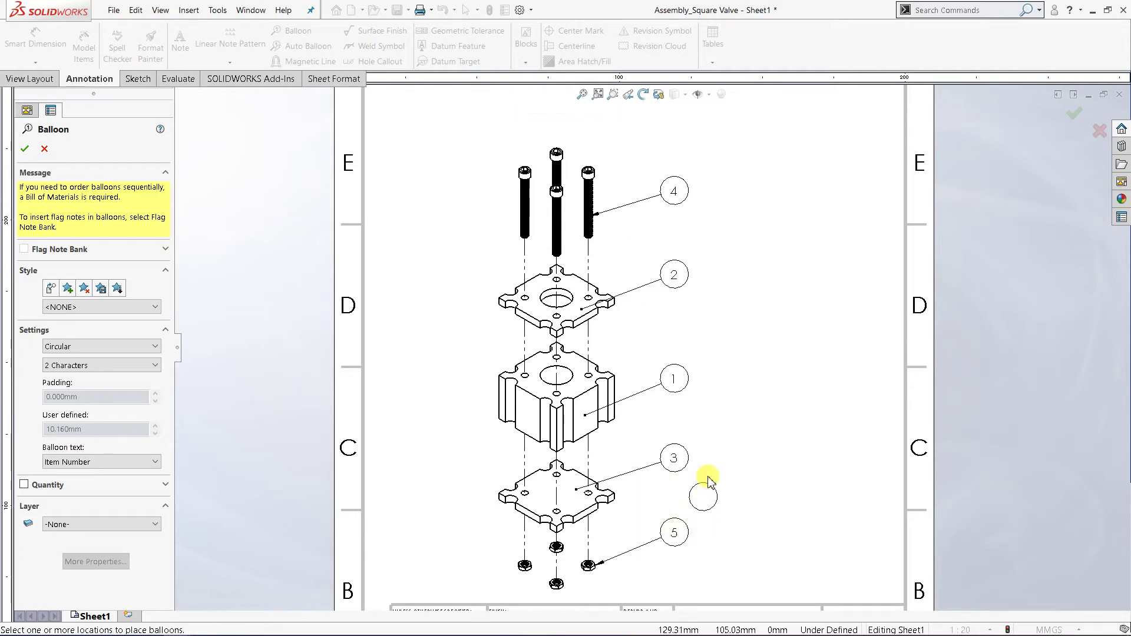
left_click(25, 149)
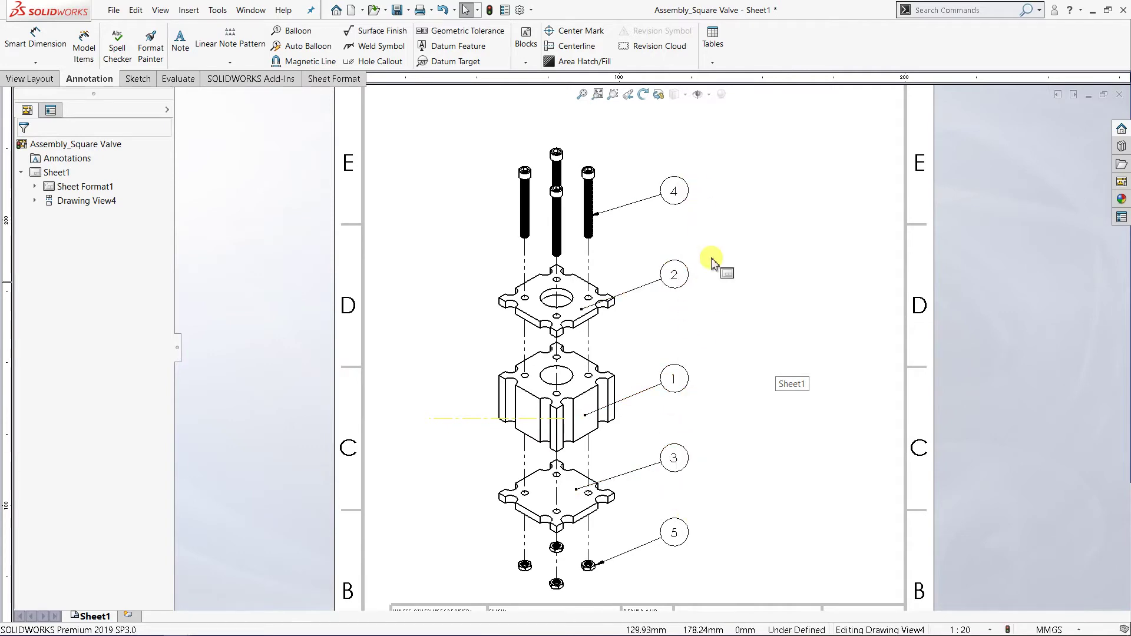
key("z")
scroll(677, 282, "down", 2)
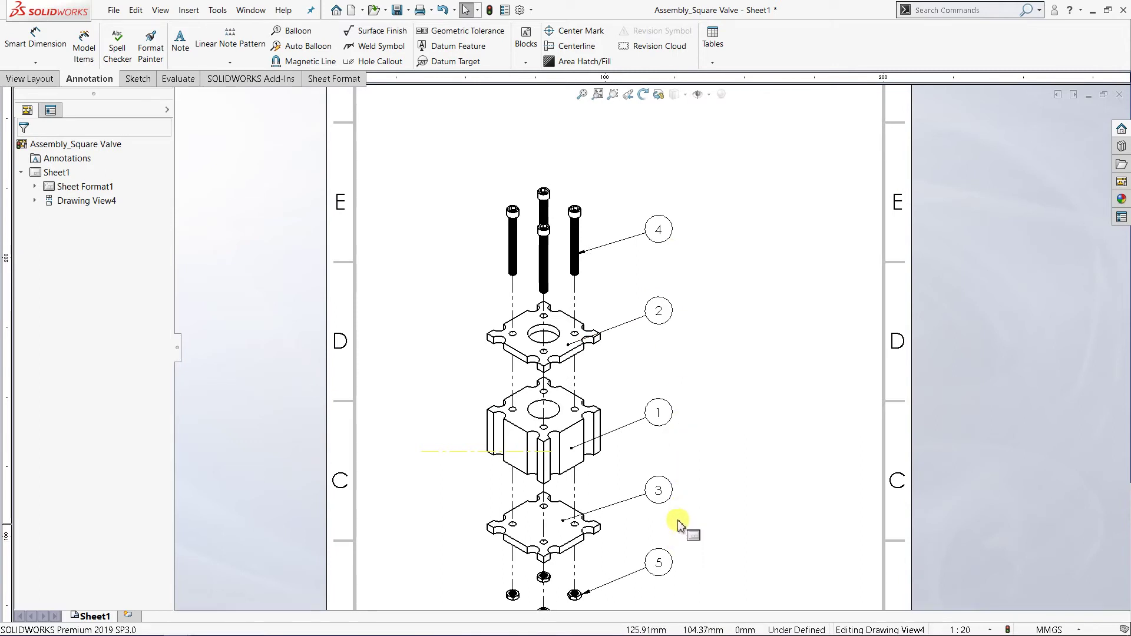
scroll(707, 333, "up", 1)
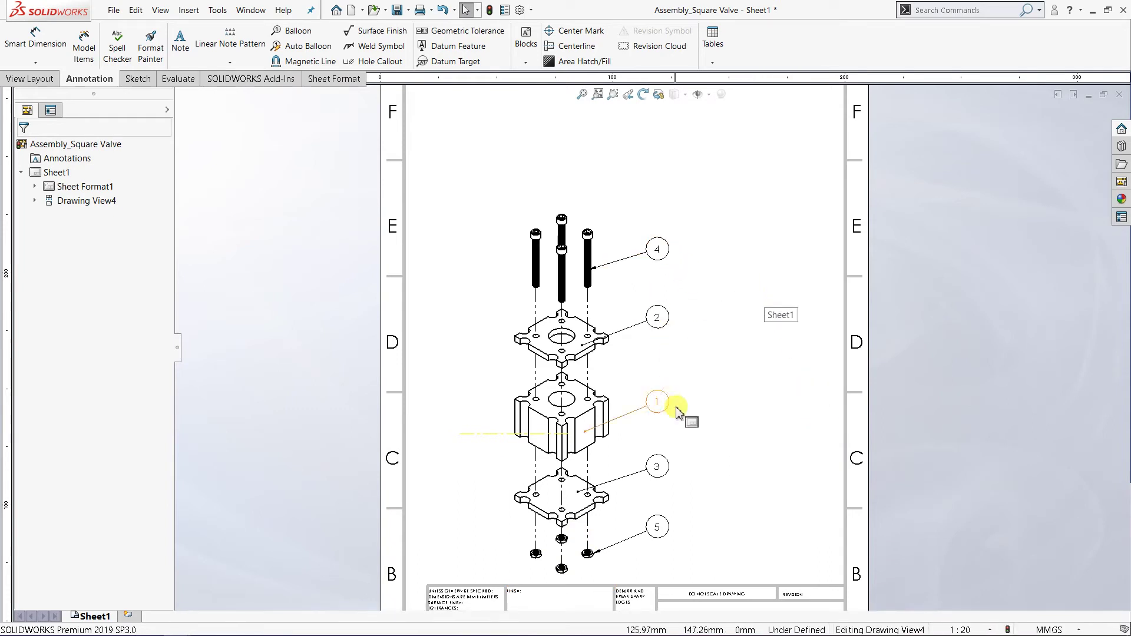
scroll(716, 330, "up", 2)
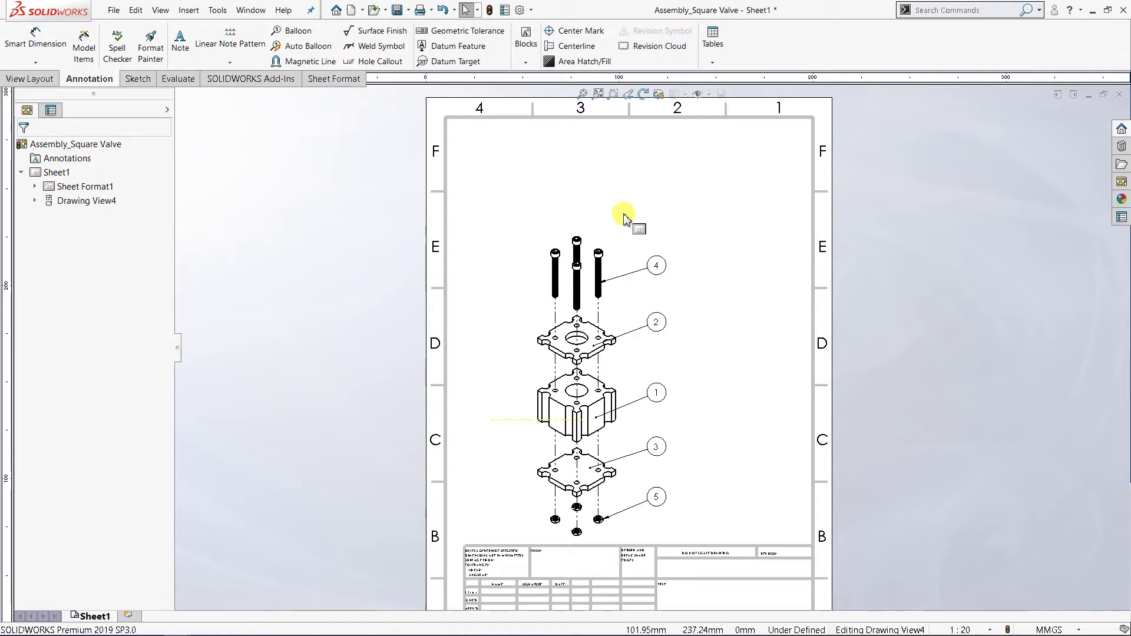
scroll(621, 211, "down", 1)
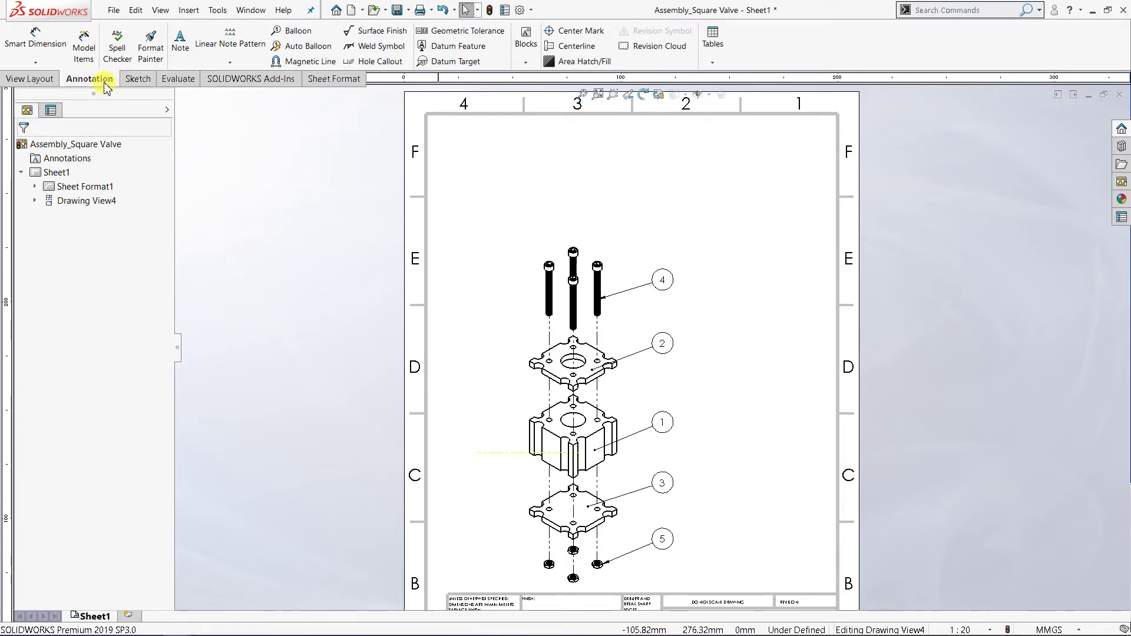
Insert a top-level-only bill of materials for the exploded view using the bom-standard template, positioned above the view near the sheet's top border
left_click(714, 63)
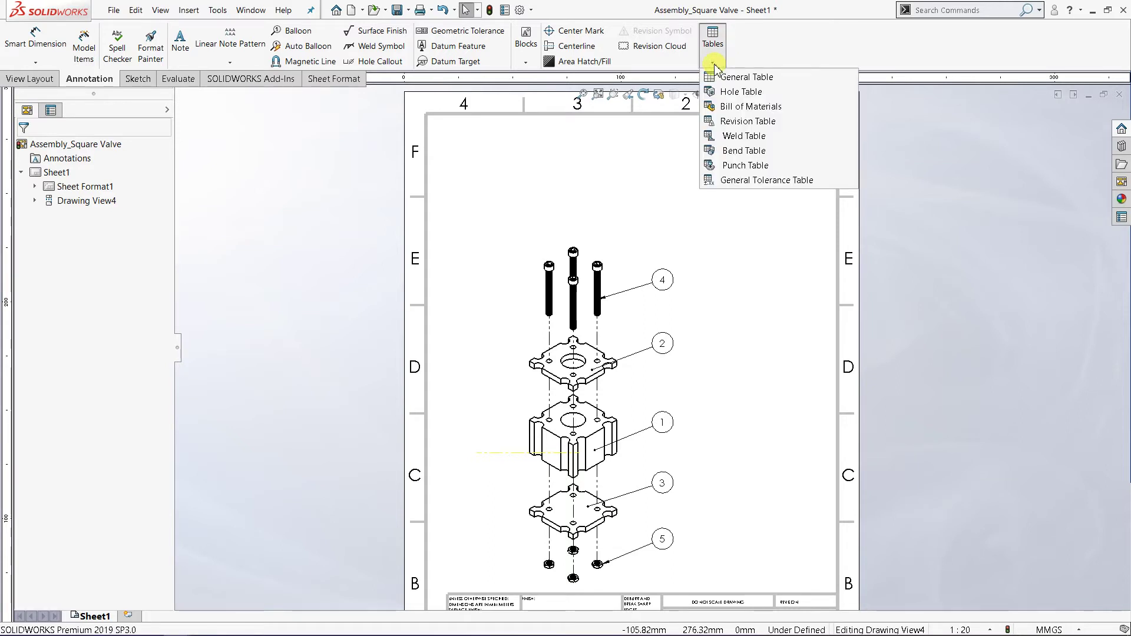
left_click(750, 107)
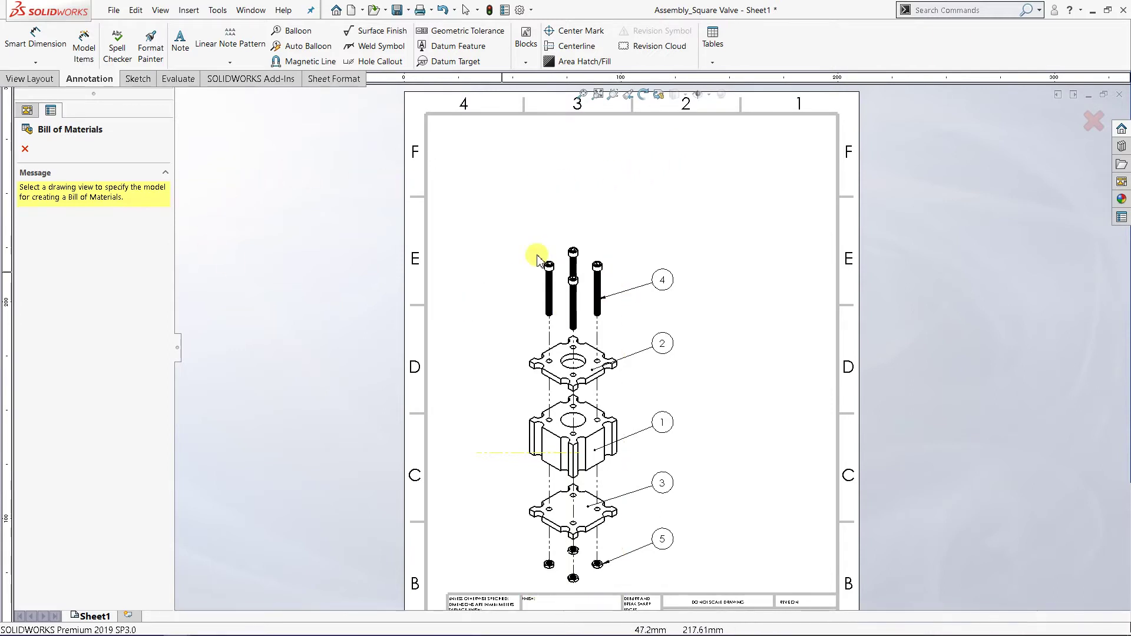
left_click(613, 238)
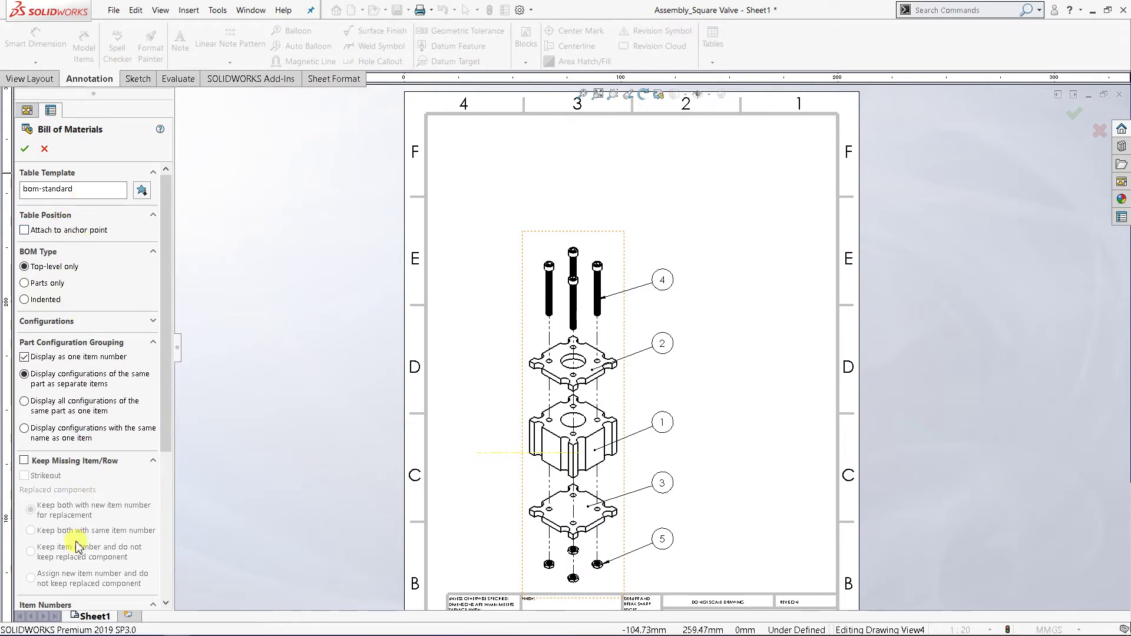
left_click(25, 150)
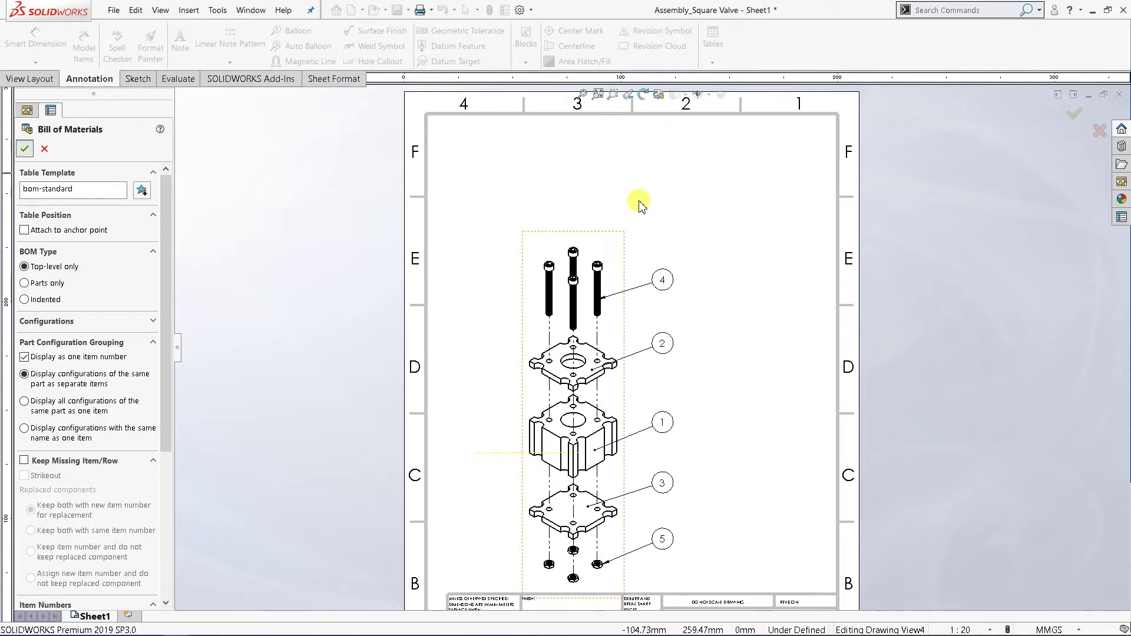
left_click(451, 136)
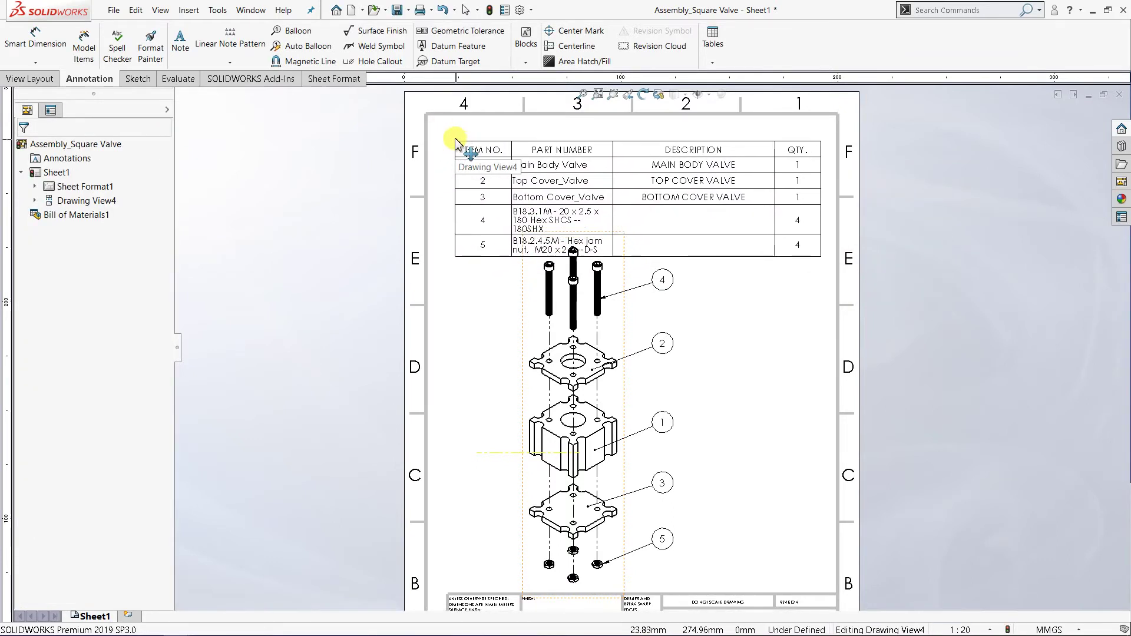
left_click_drag(457, 133, 451, 133)
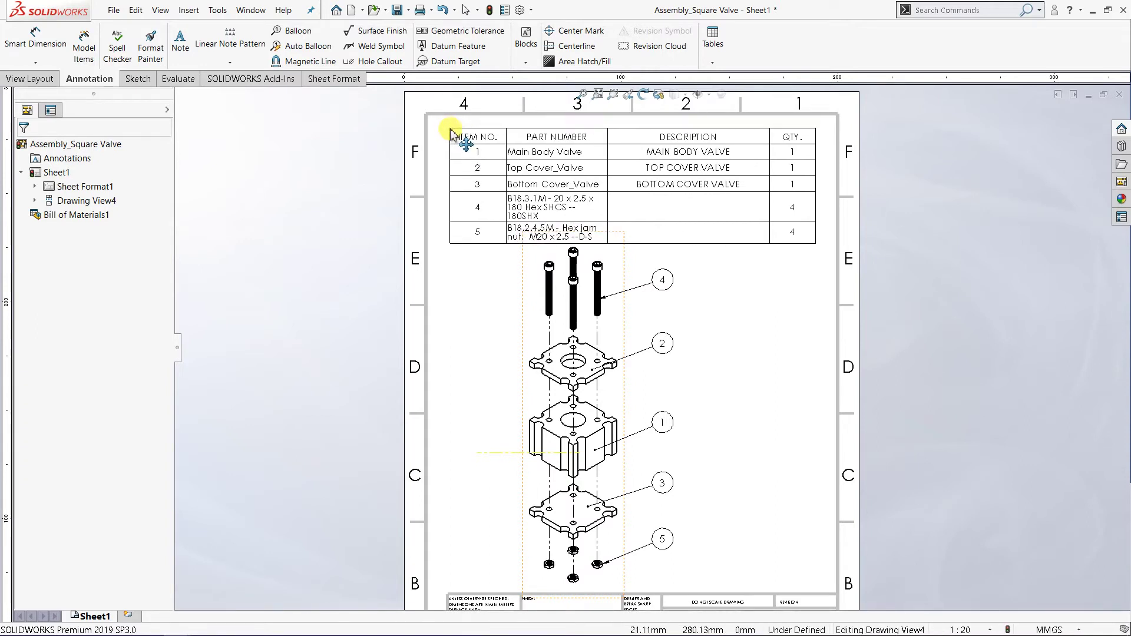
left_click(928, 239)
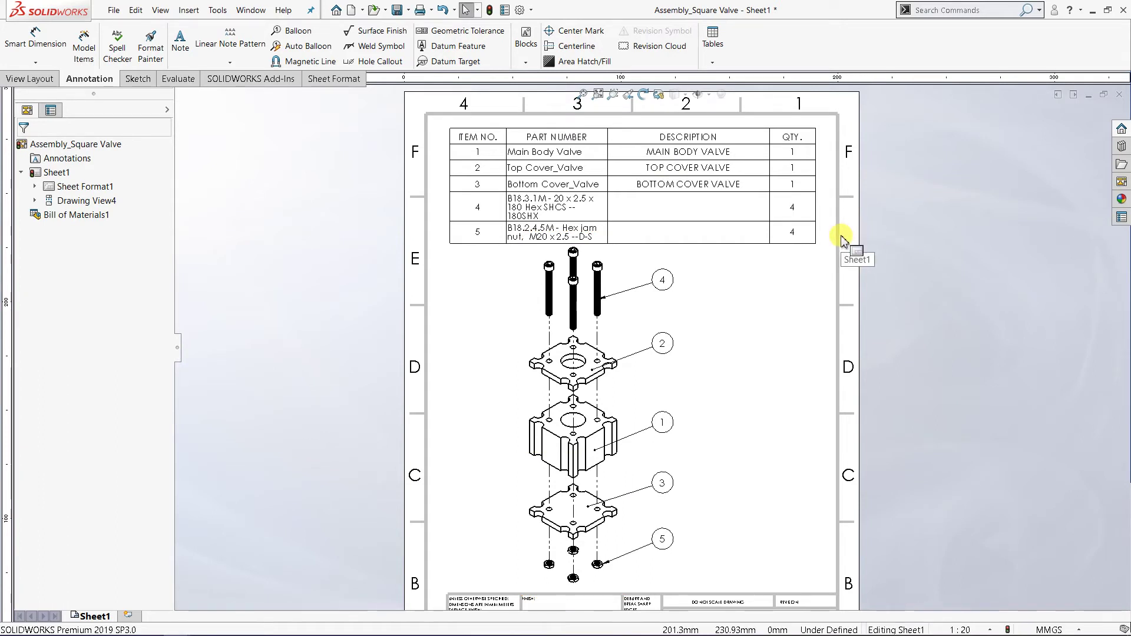
Examine the bill of materials' item numbers, part numbers, descriptions and quantities against the balloons in the exploded view
left_click(807, 219)
scroll(754, 219, "down", 1)
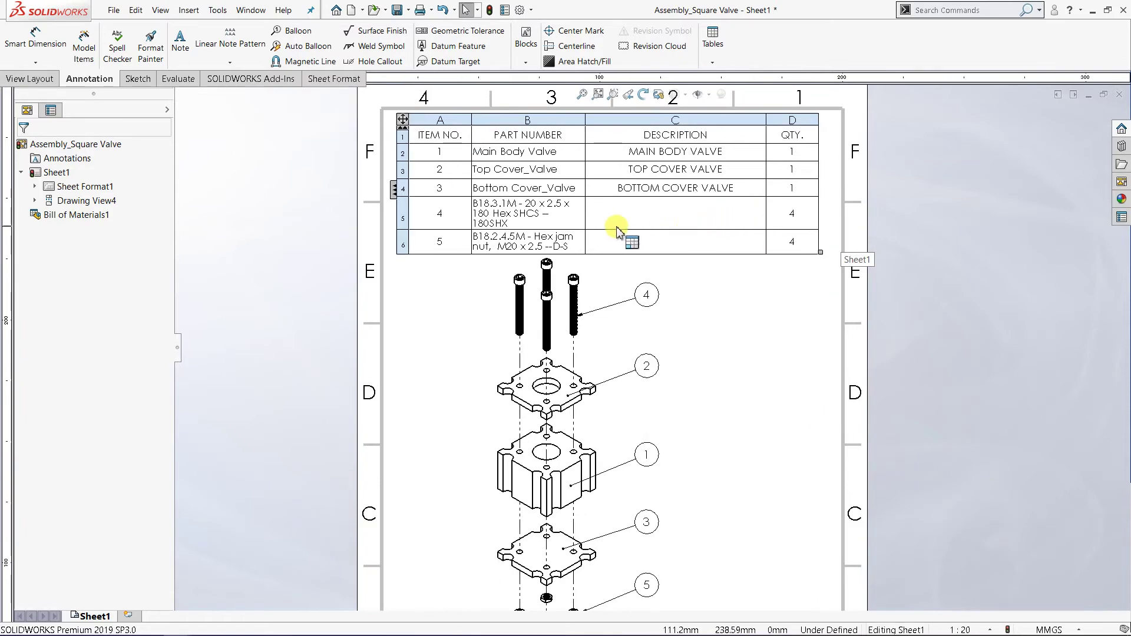
scroll(525, 212, "down", 1)
left_click(840, 324)
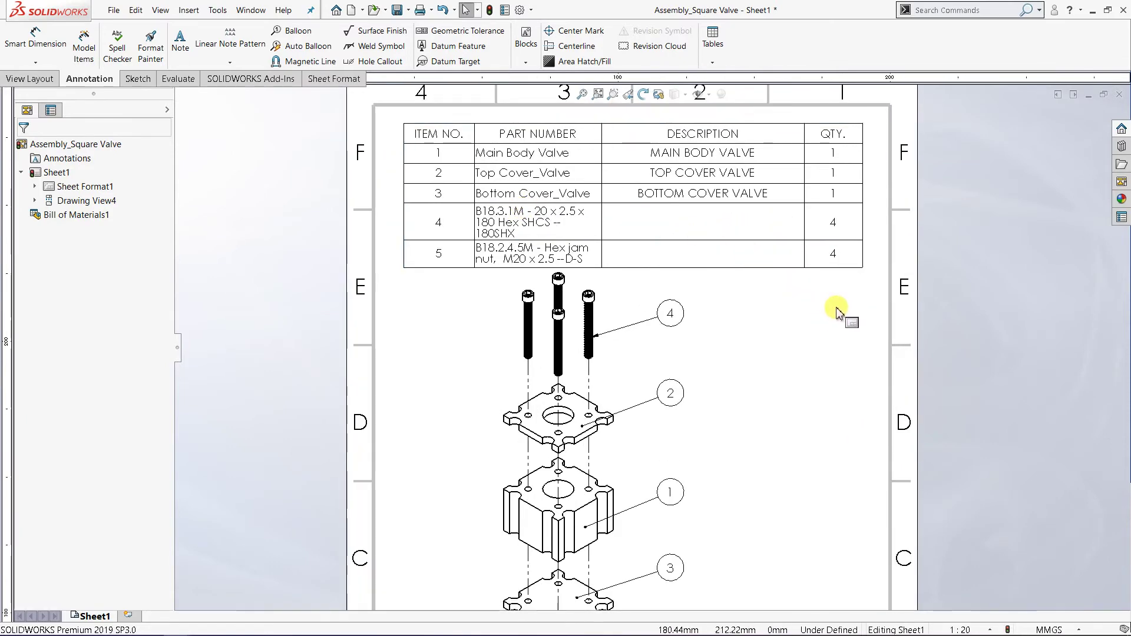
left_click(583, 254)
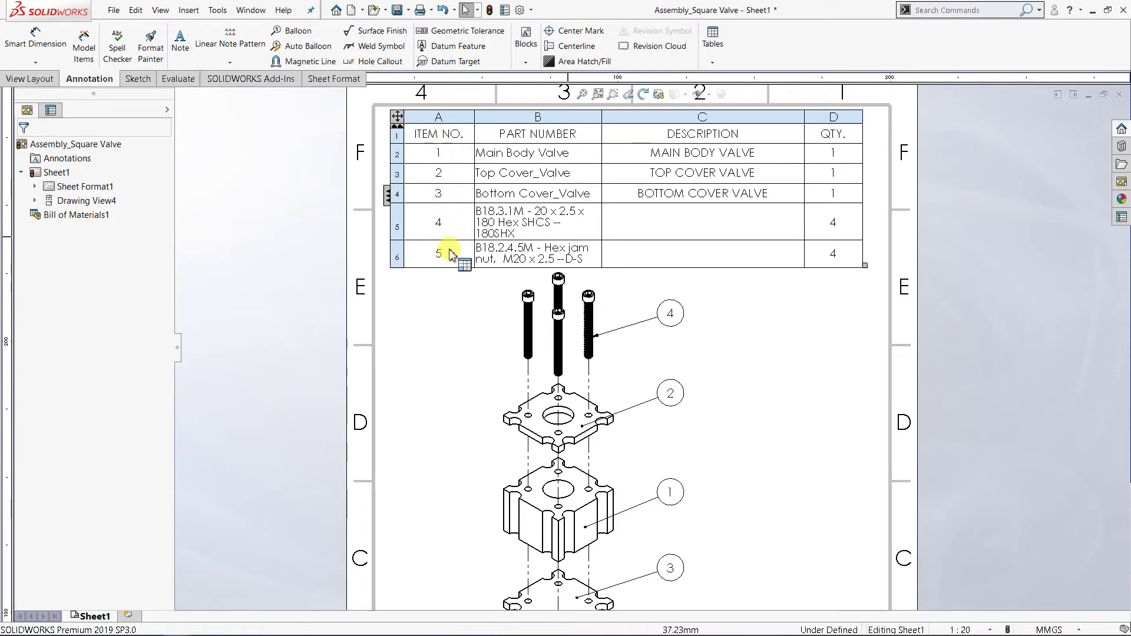
left_click(612, 340)
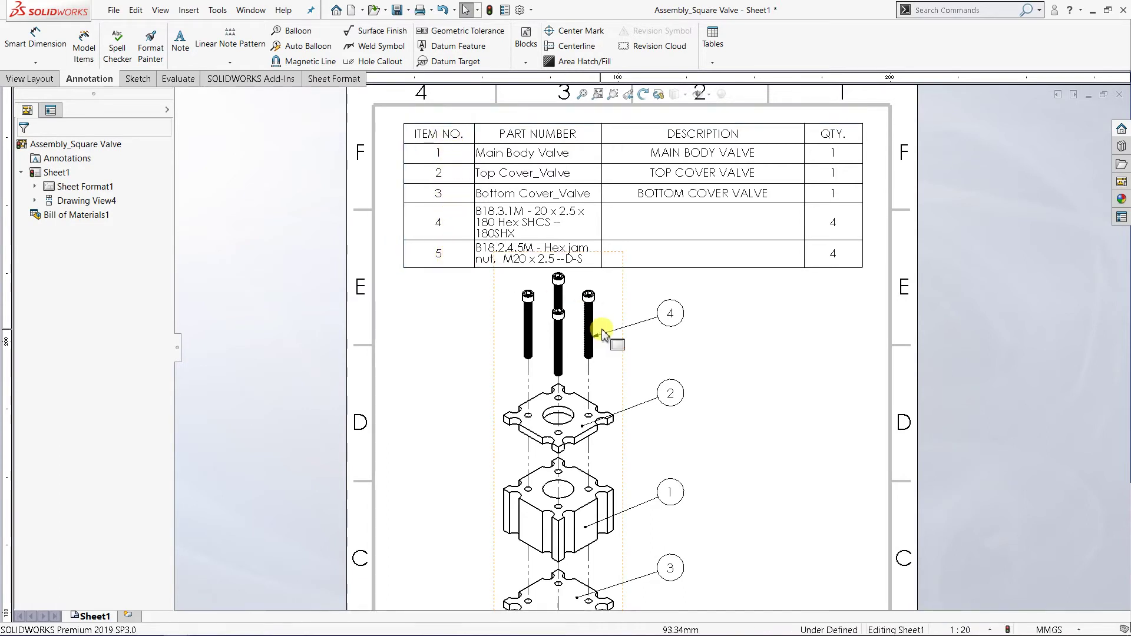
scroll(668, 374, "up", 1)
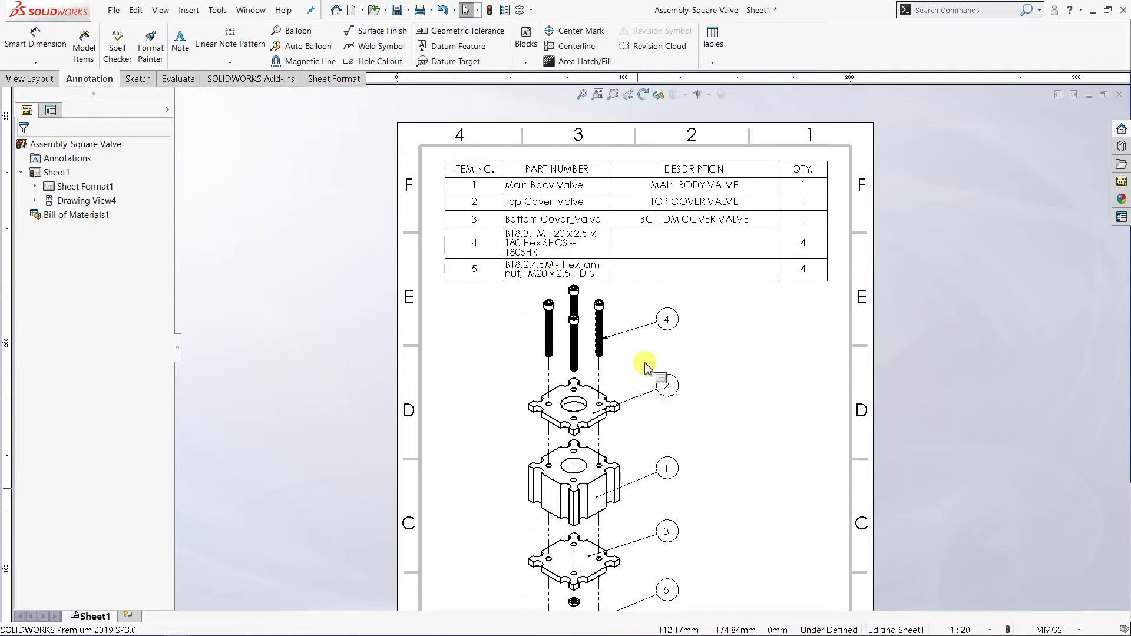
scroll(662, 449, "up", 2)
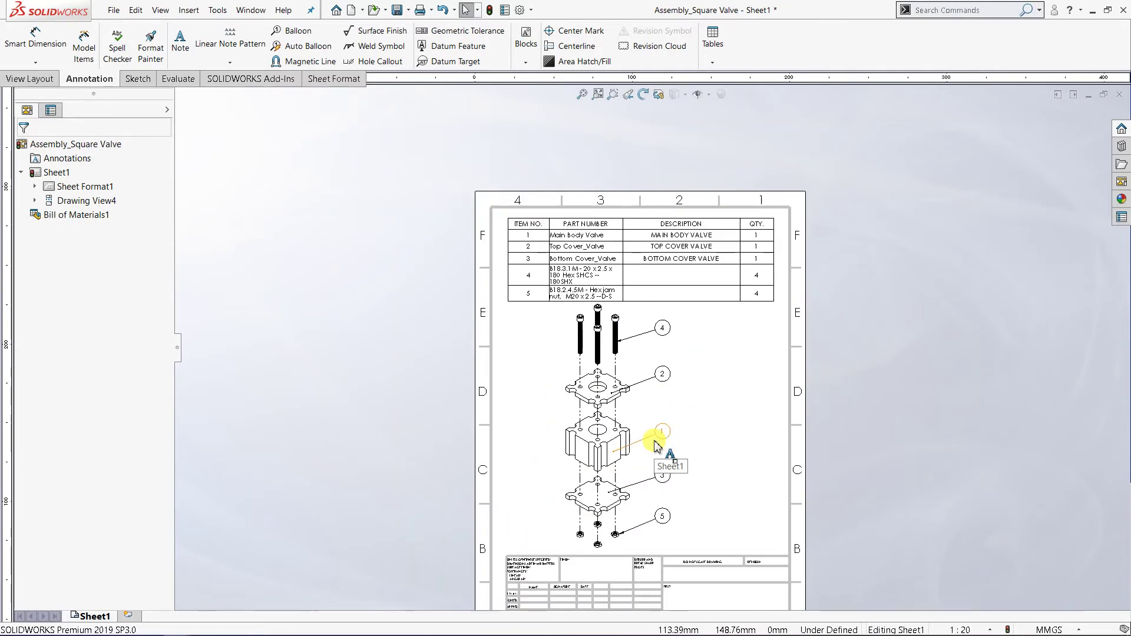
scroll(654, 449, "down", 1)
scroll(646, 436, "up", 1)
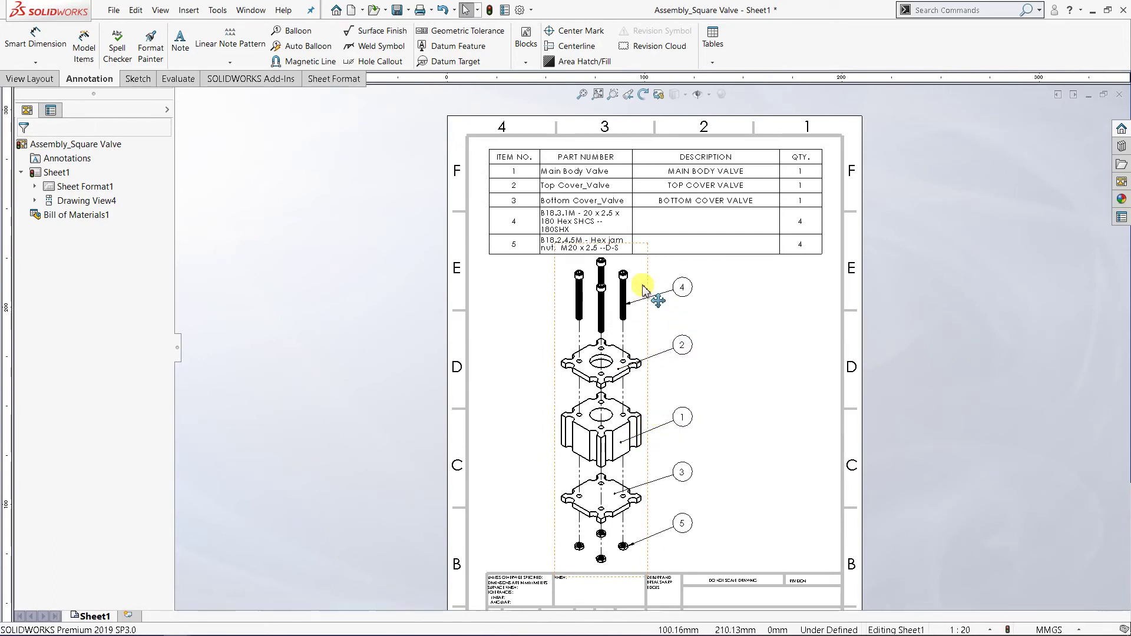
left_click(580, 222)
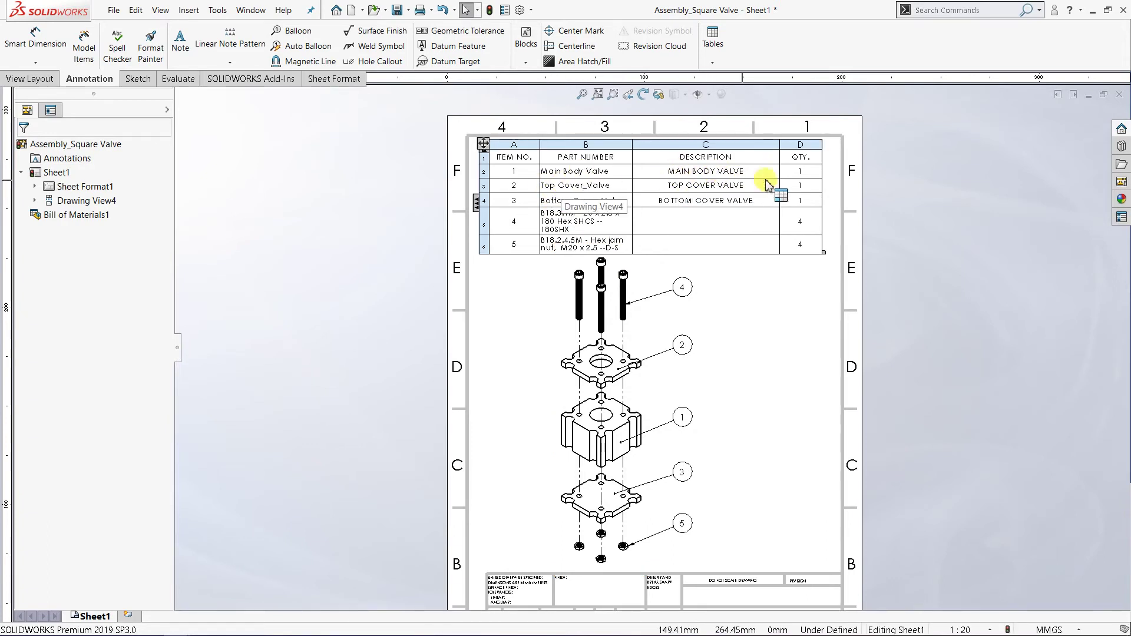
left_click(654, 450)
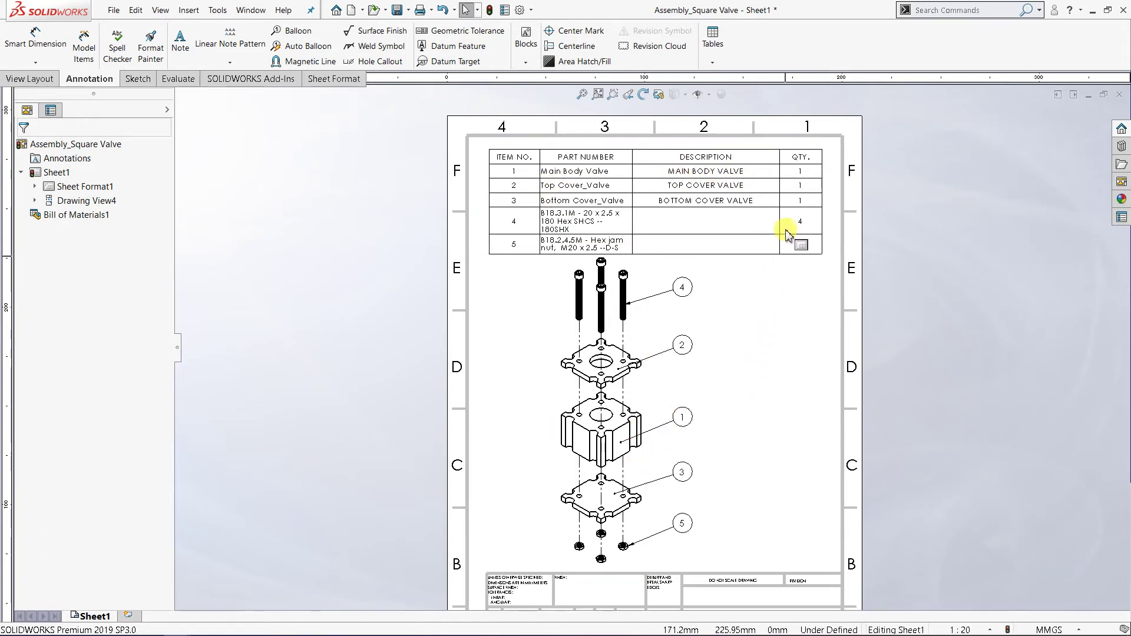
left_click(805, 180)
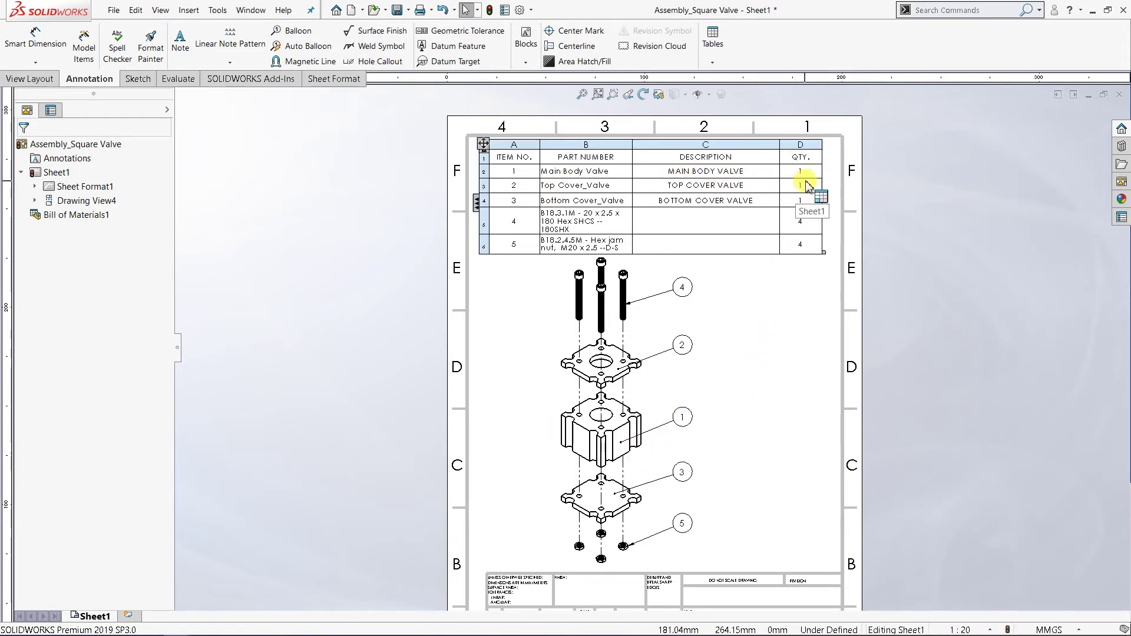
left_click(592, 307)
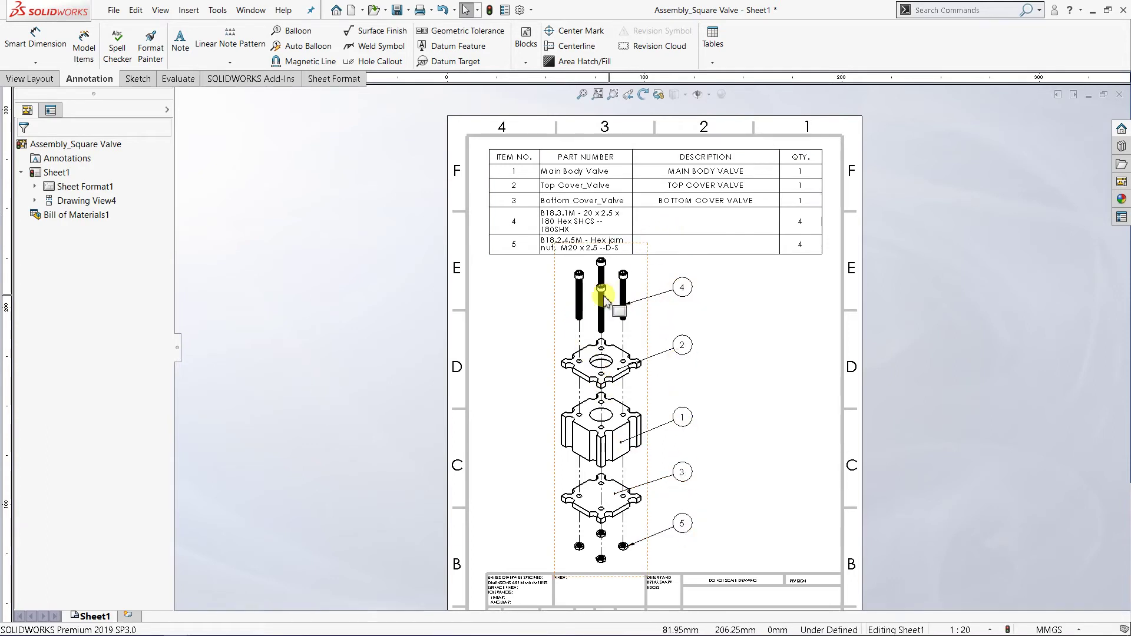
left_click(557, 228)
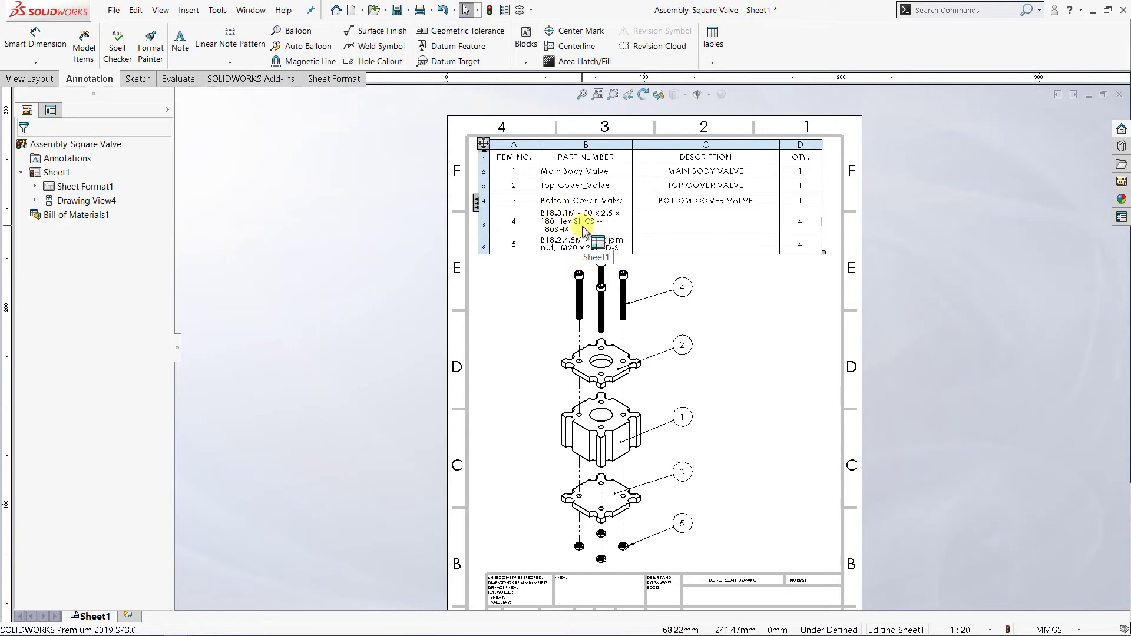
Rename the bill of materials' PART NUMBER column header as PART/DWG NUMBER
scroll(583, 231, "down", 4)
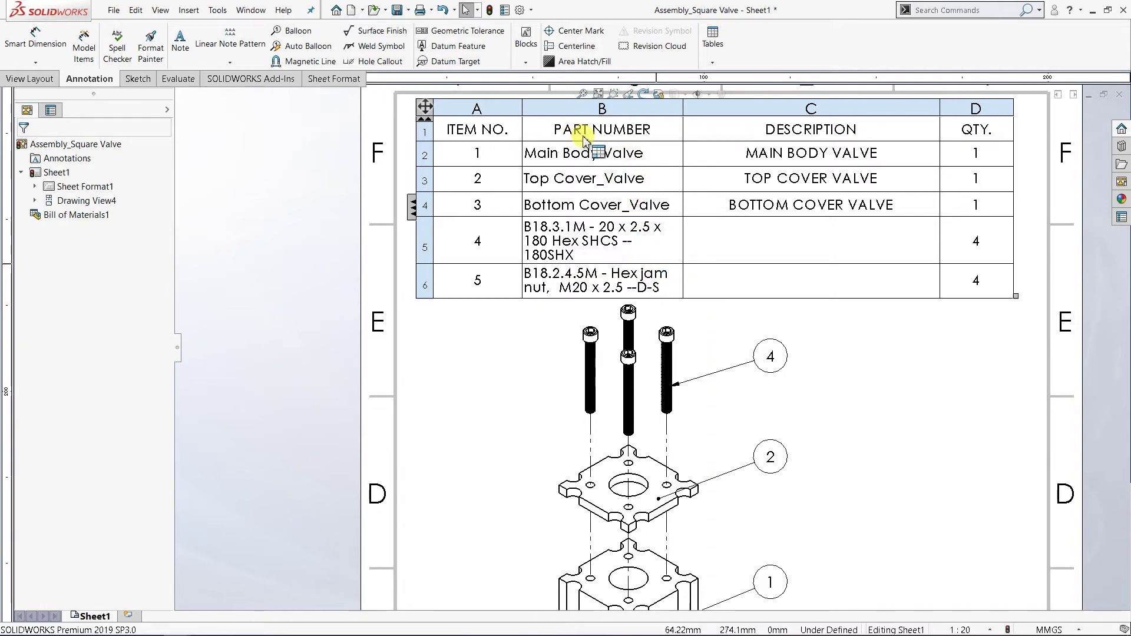
left_click(606, 133)
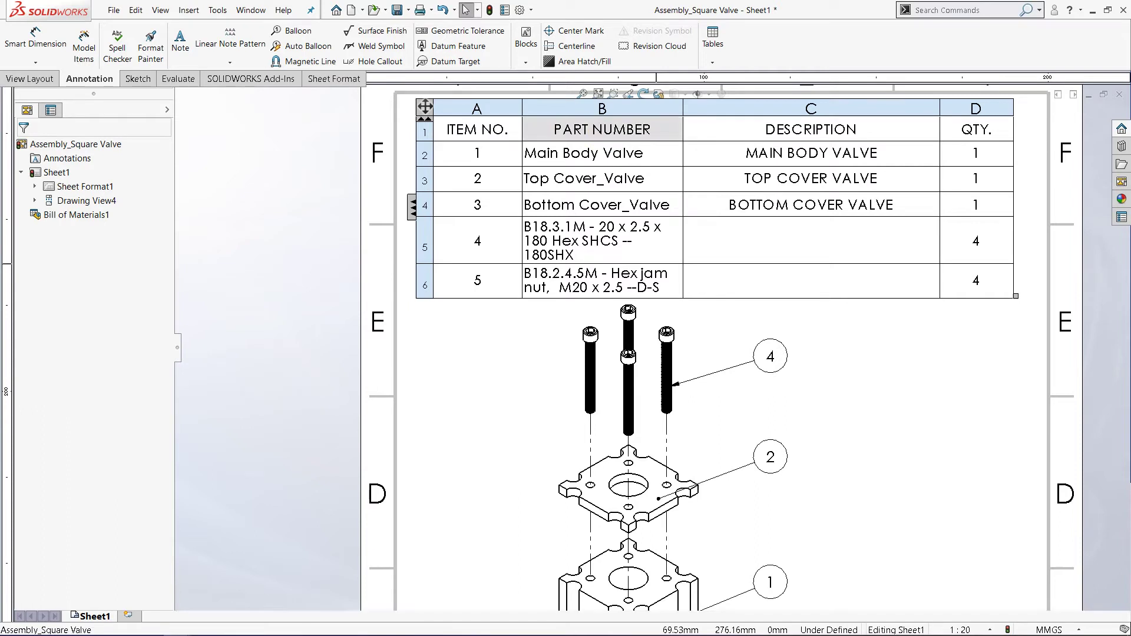
left_click(602, 130)
double_click(600, 131)
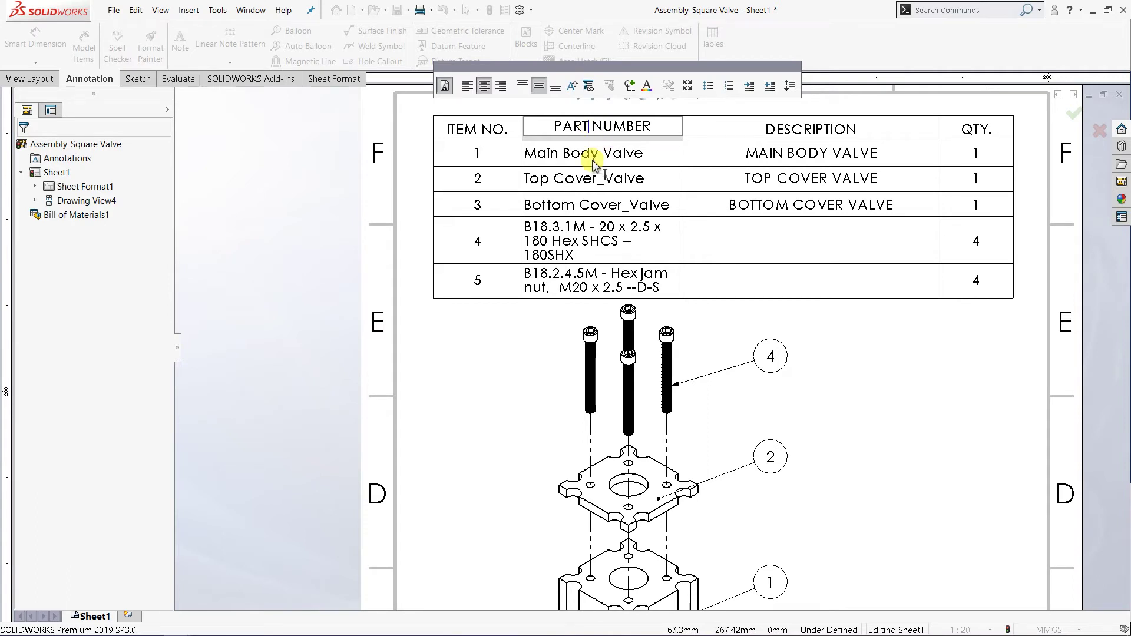
type("/d")
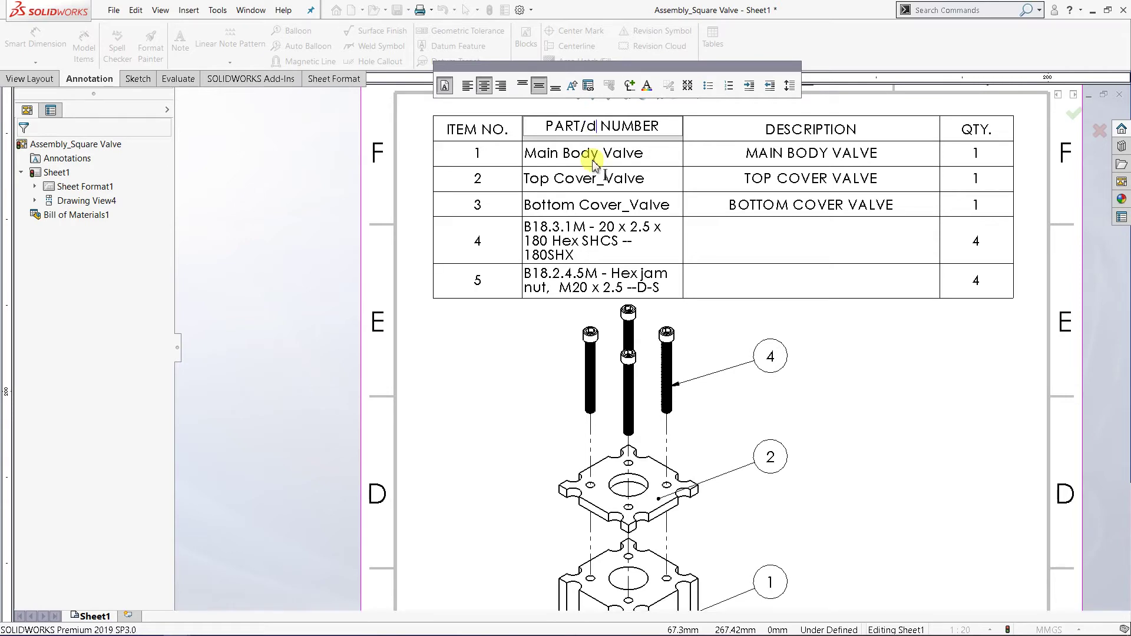
type("rawing")
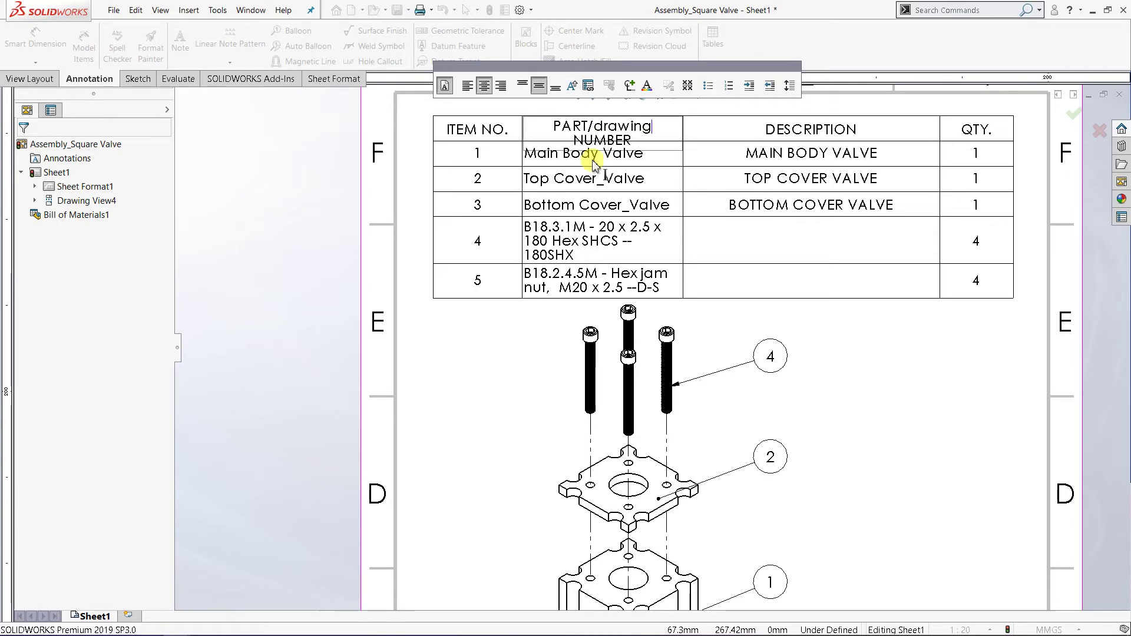
key("BackSpace")
key("BackSpace")
key("BackSpace")
key("BackSpace")
key("BackSpace")
key("BackSpace")
key("BackSpace")
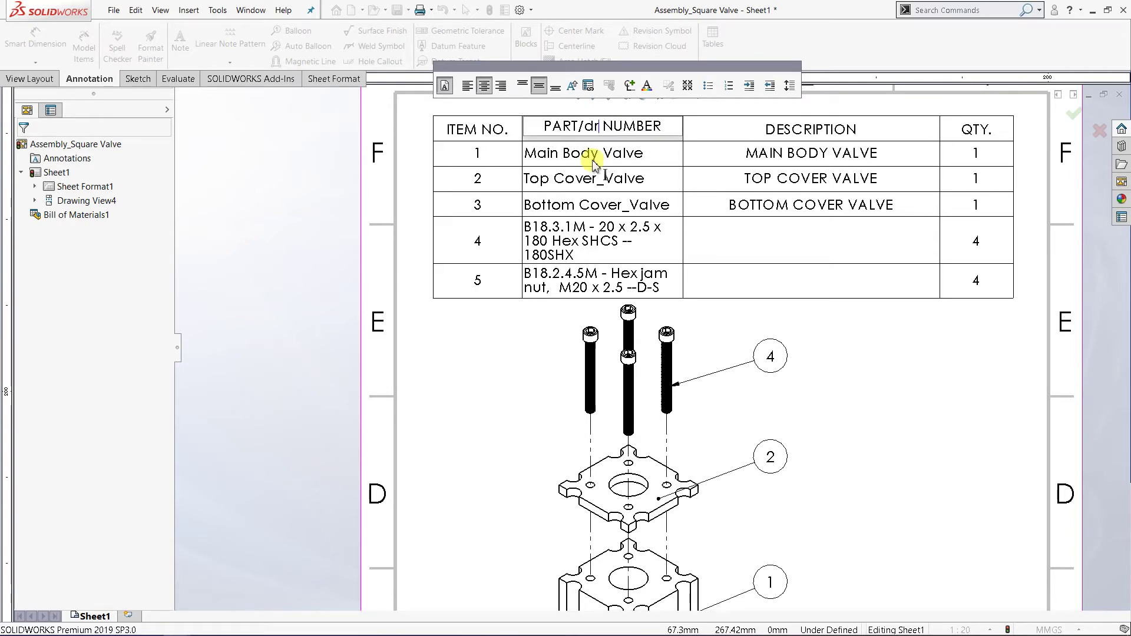
type("DWG")
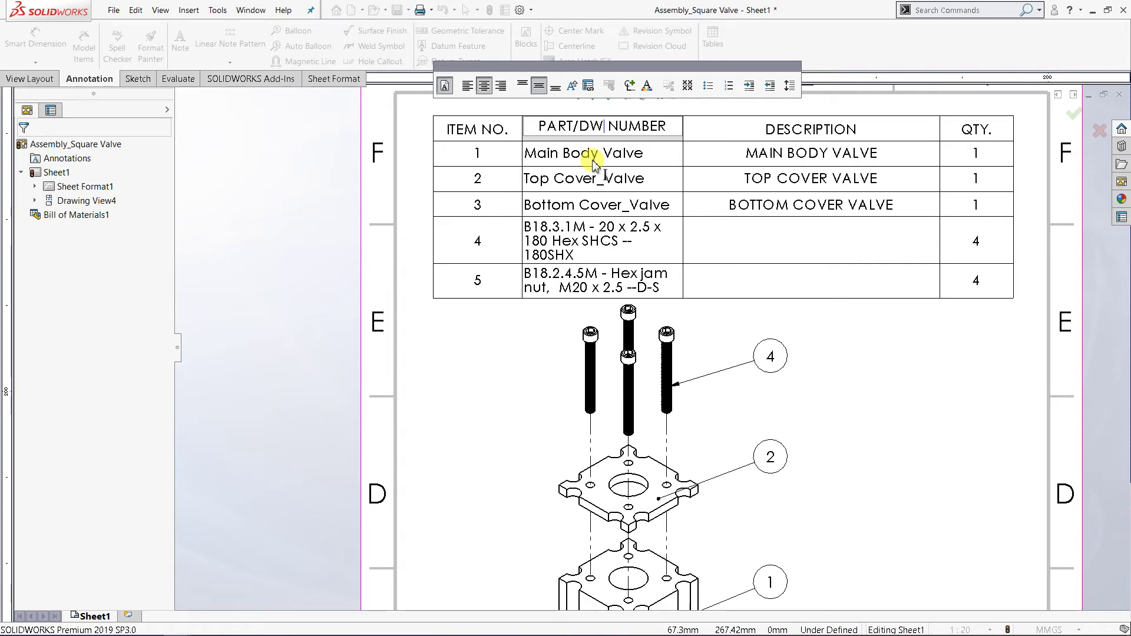
Replace the bill of materials' DESCRIPTION column header with PART/DWG NAME
left_click(818, 130)
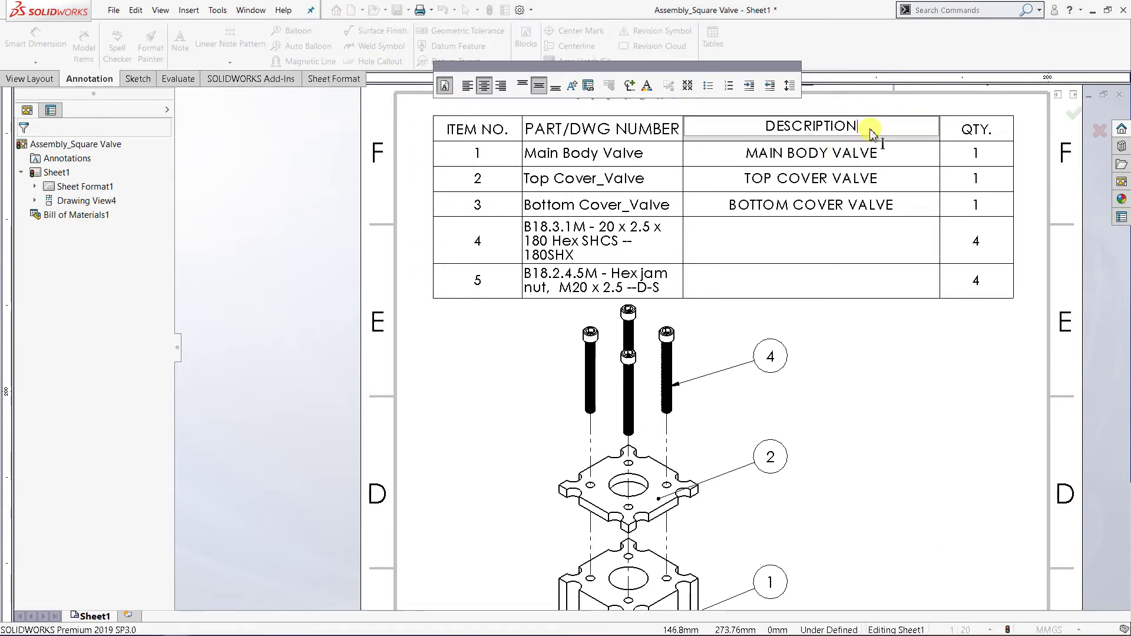
left_click_drag(870, 128, 765, 131)
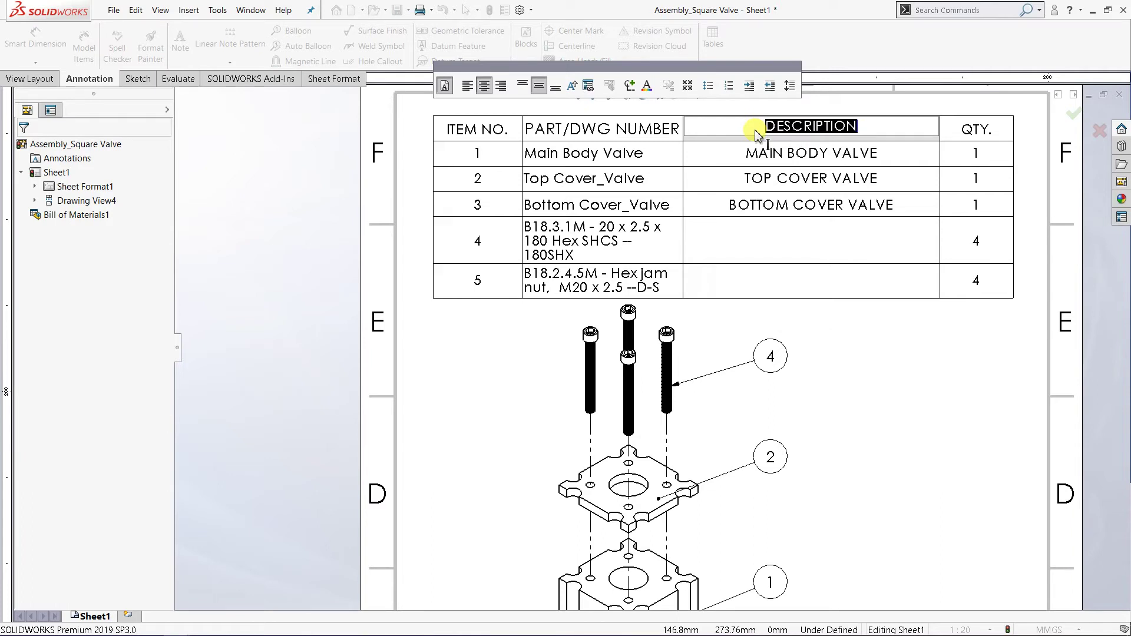
type("PART/")
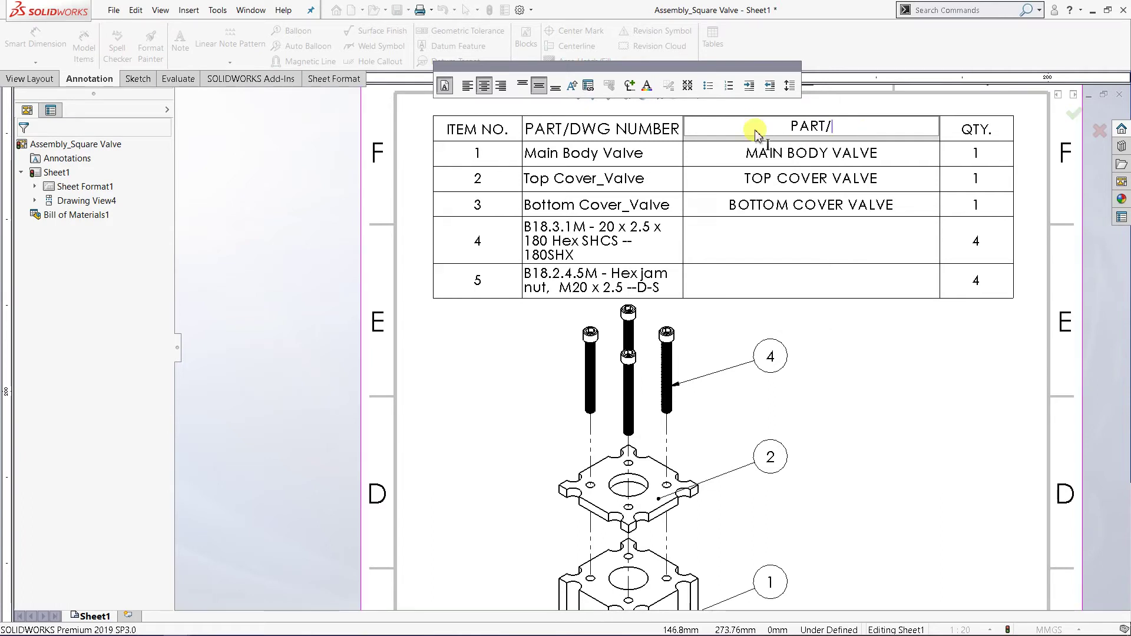
type("DWG NAME")
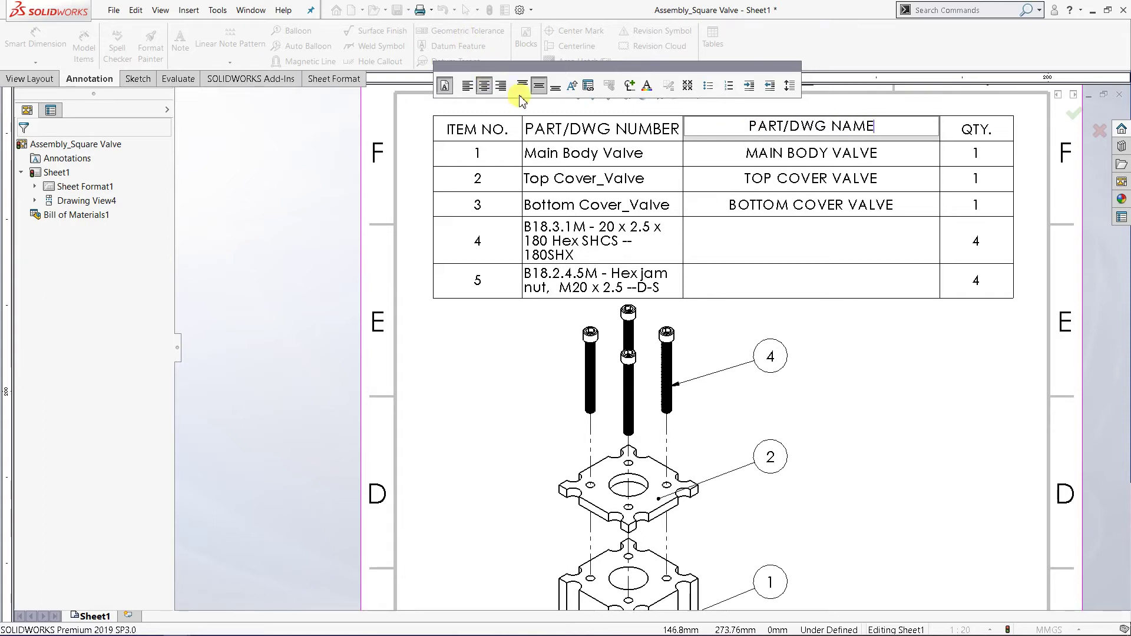
left_click(654, 133)
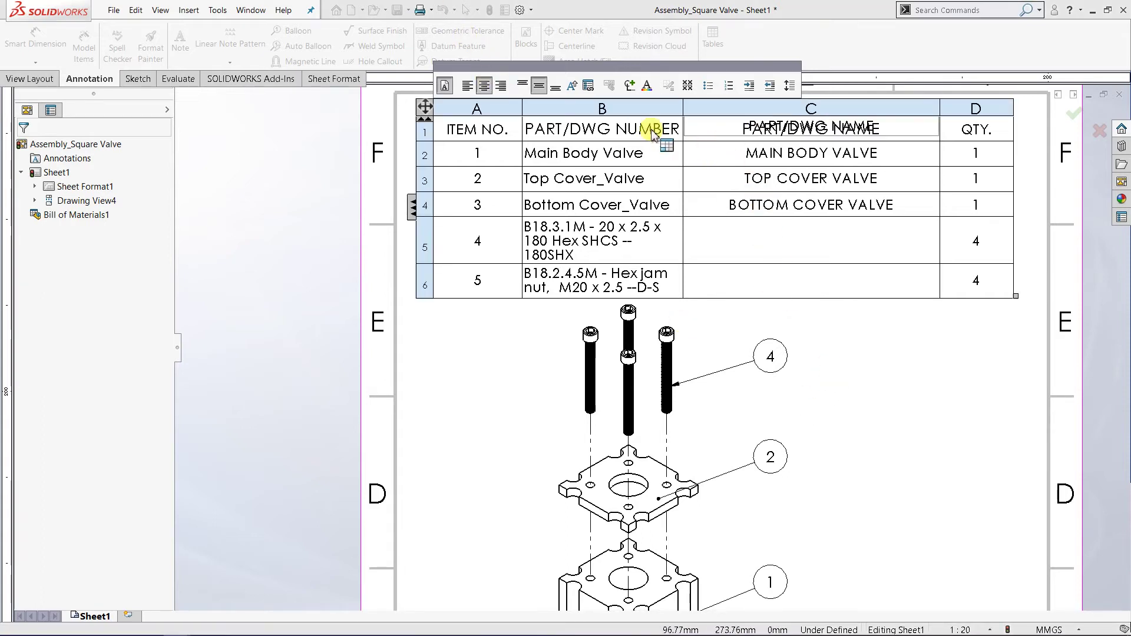
Replace item 1's part/dwg number in the bill of materials with BMCG2513/SV/001, keeping the link to the external model
left_click(595, 158)
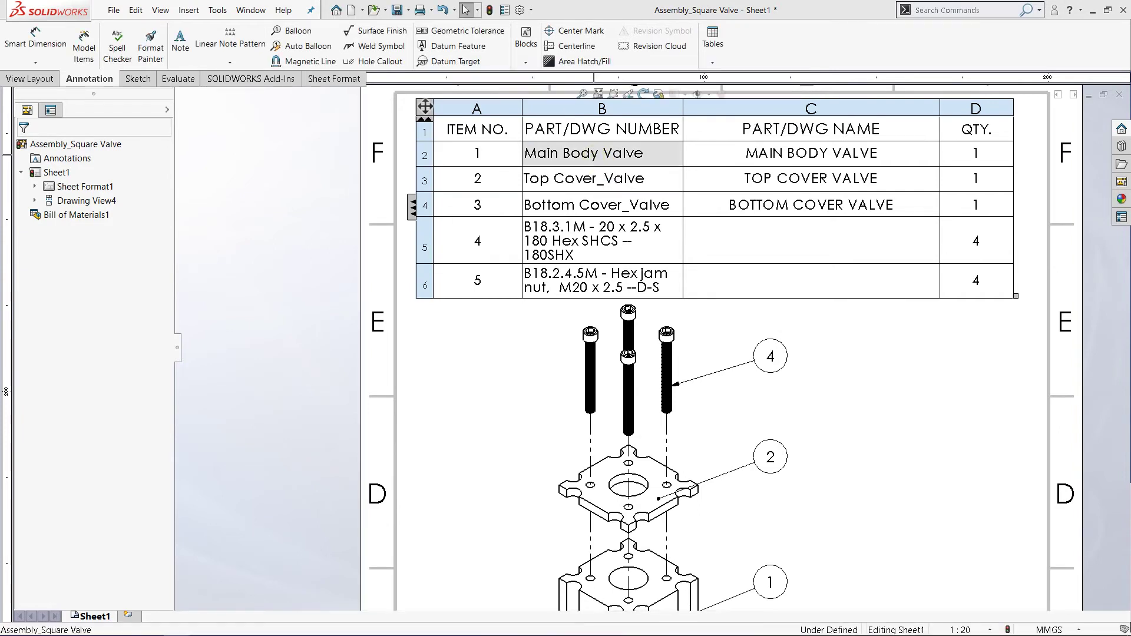
double_click(599, 158)
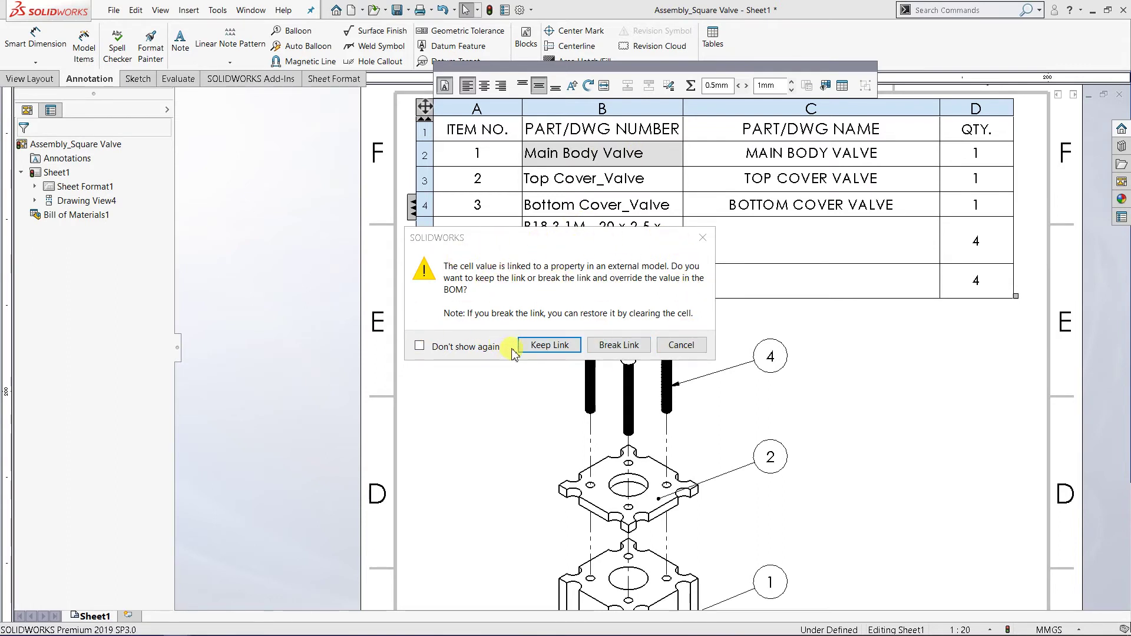
left_click(543, 346)
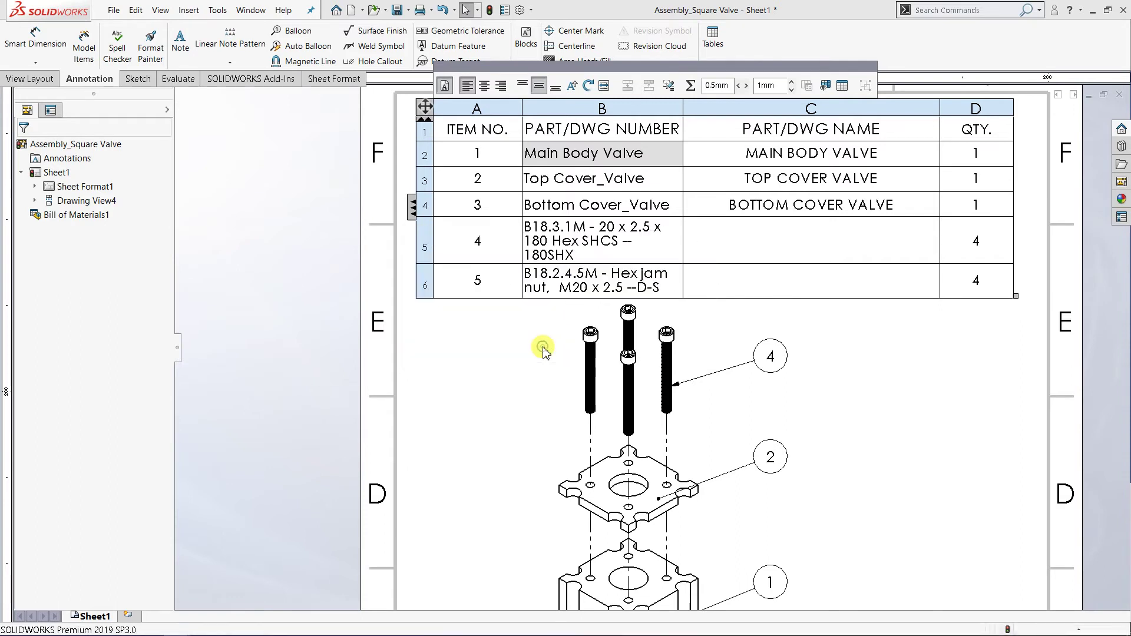
type("Main Body Valve")
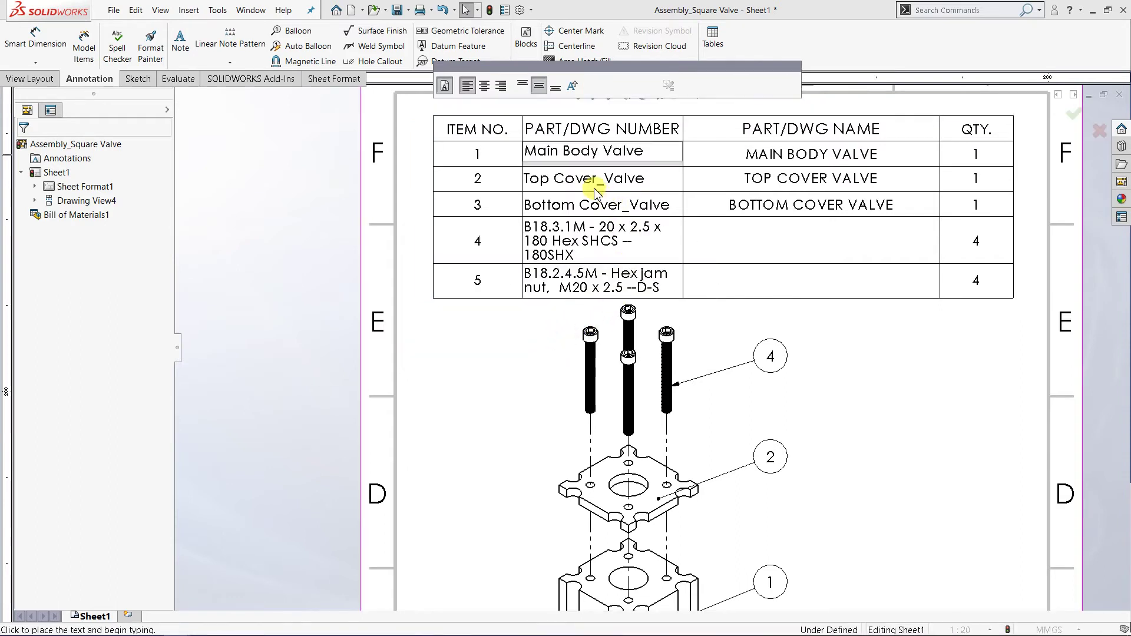
left_click_drag(645, 152, 508, 156)
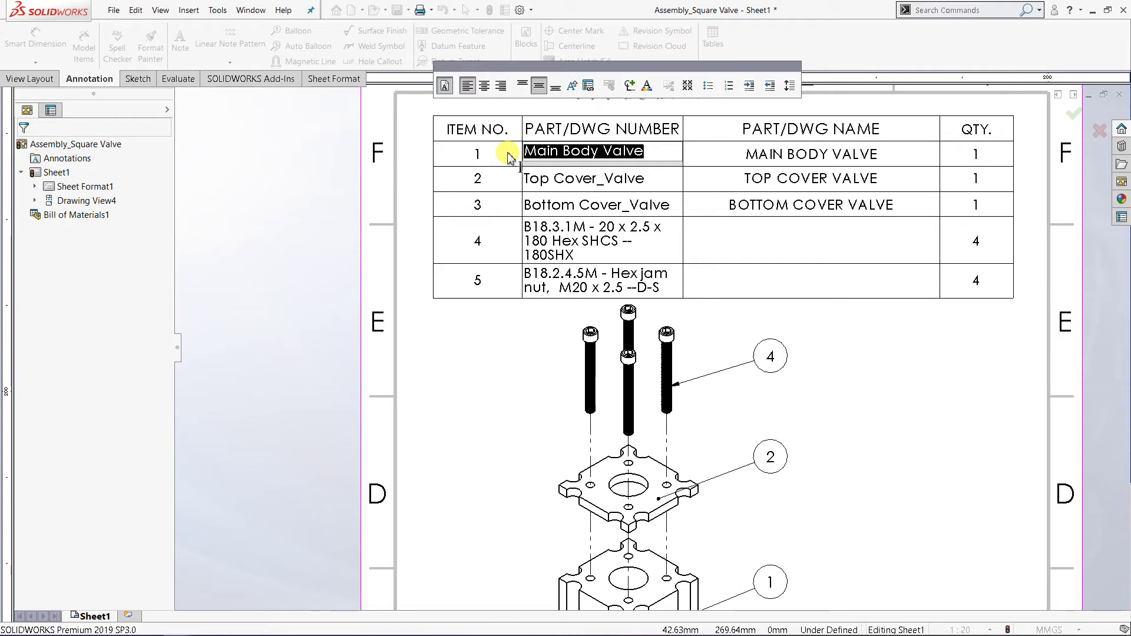
type("BMCG")
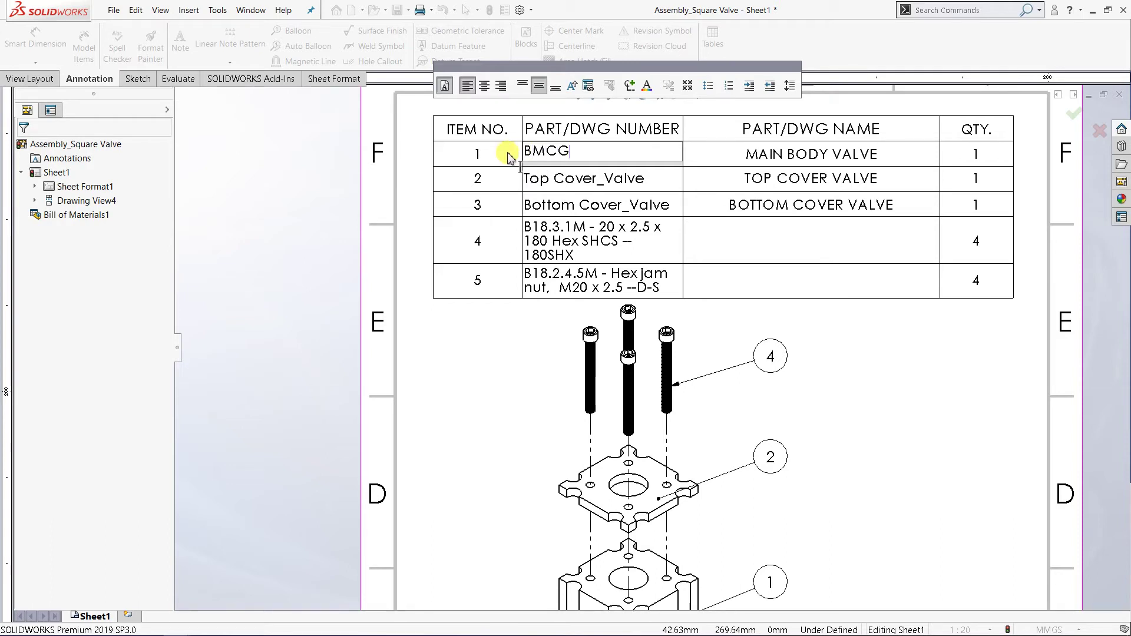
type("2513")
type("/S")
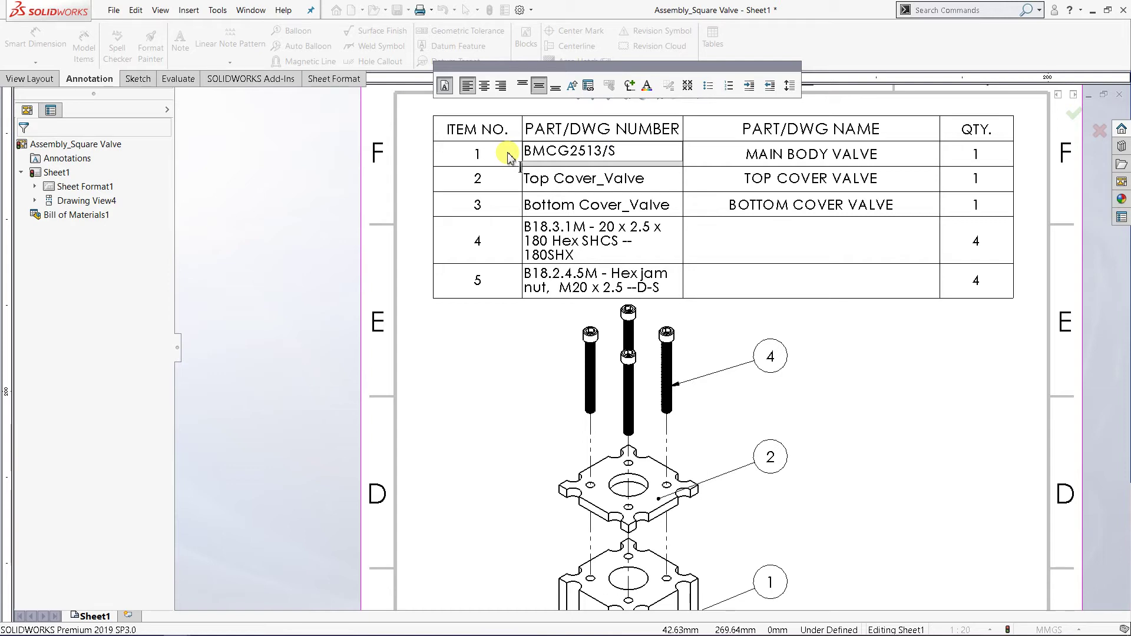
type("V/00")
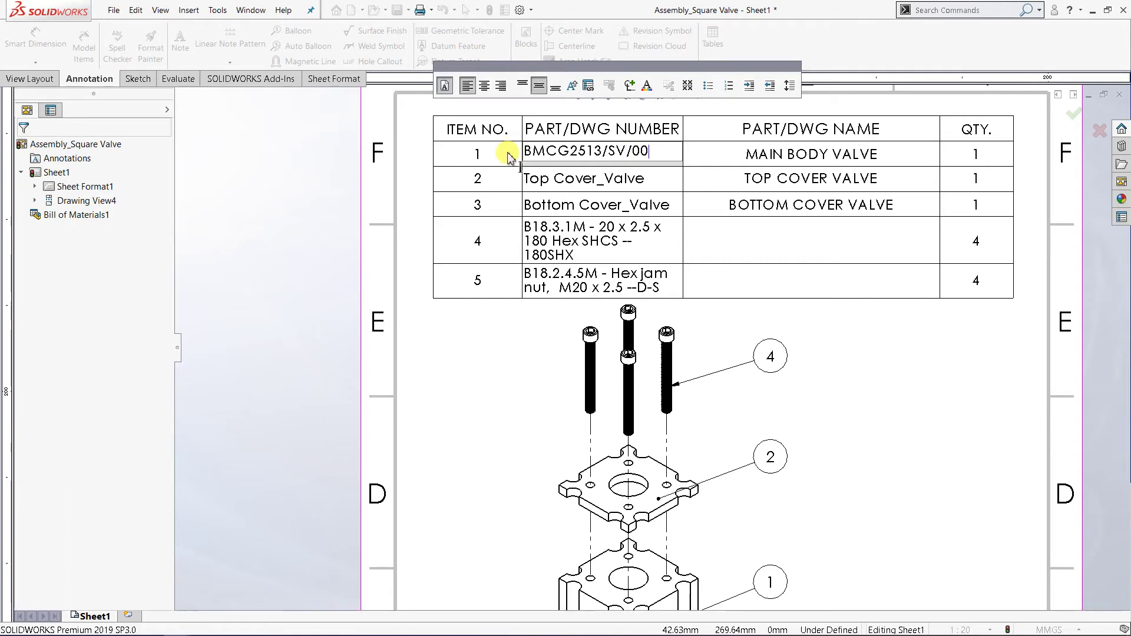
type("1")
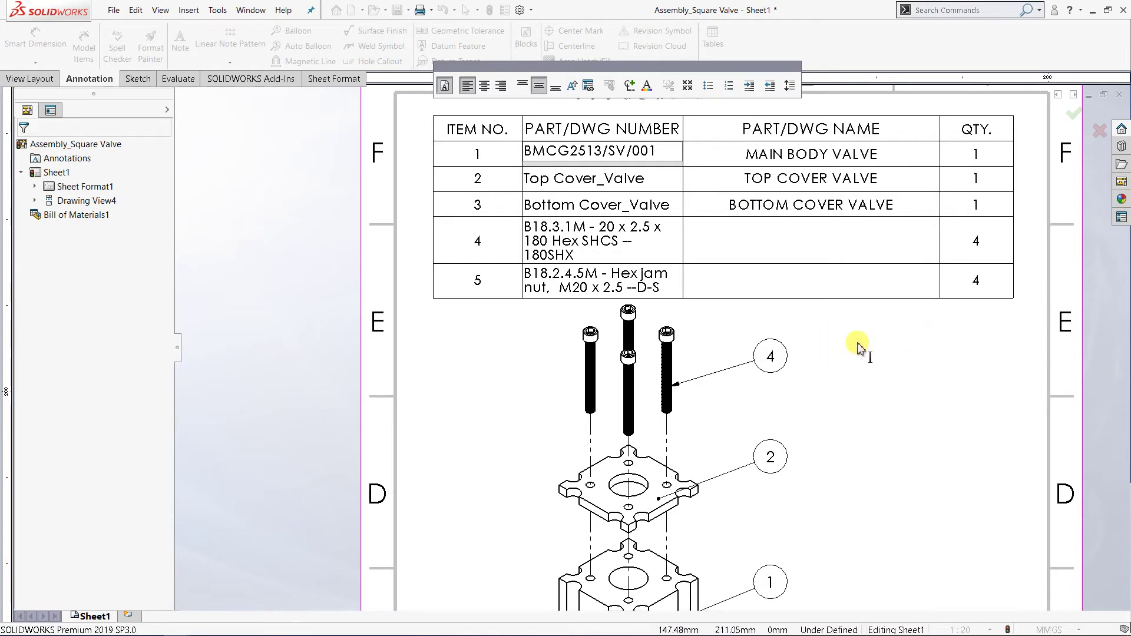
left_click(887, 368)
Replace item 2's part/dwg number in the bill of materials with BMCG2513/SV/002, keeping the link to the external model
left_click(589, 181)
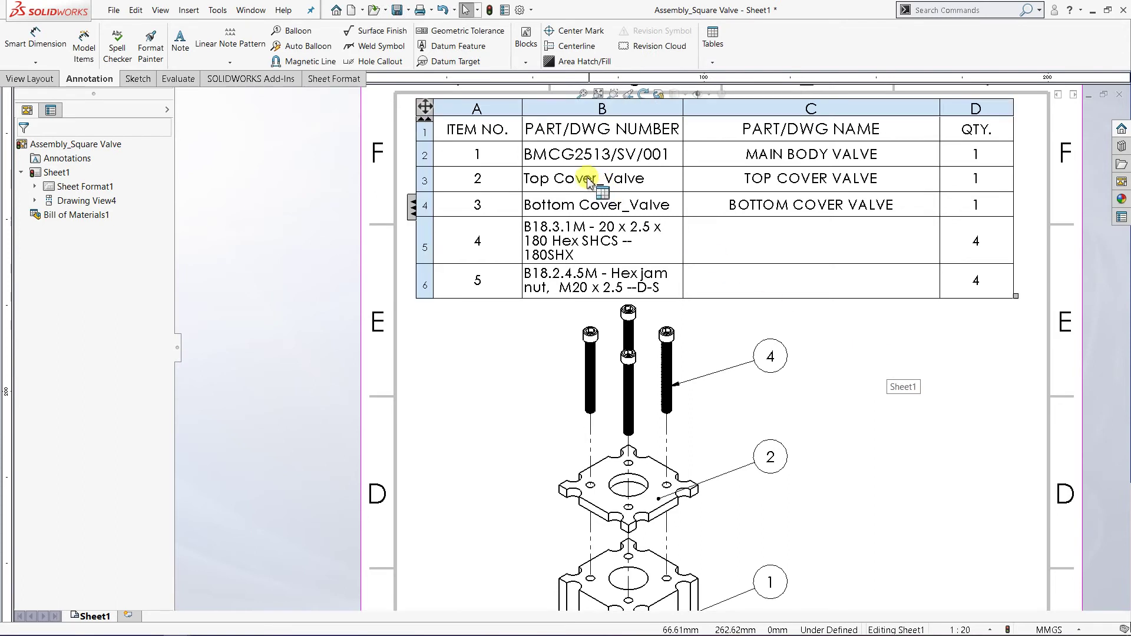
left_click(586, 183)
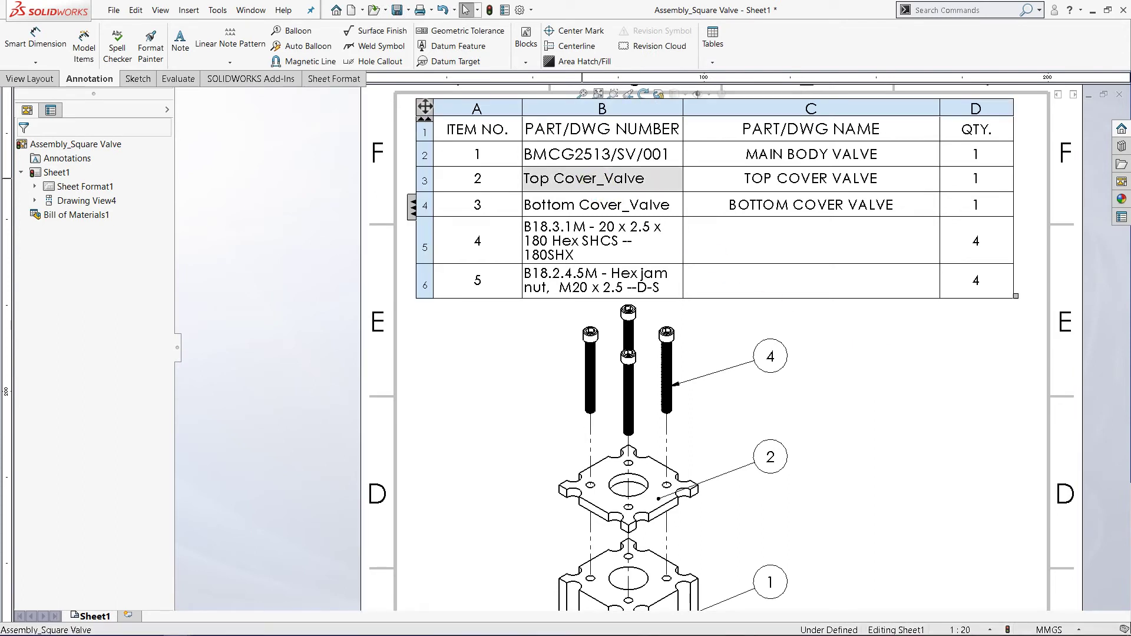
double_click(668, 182)
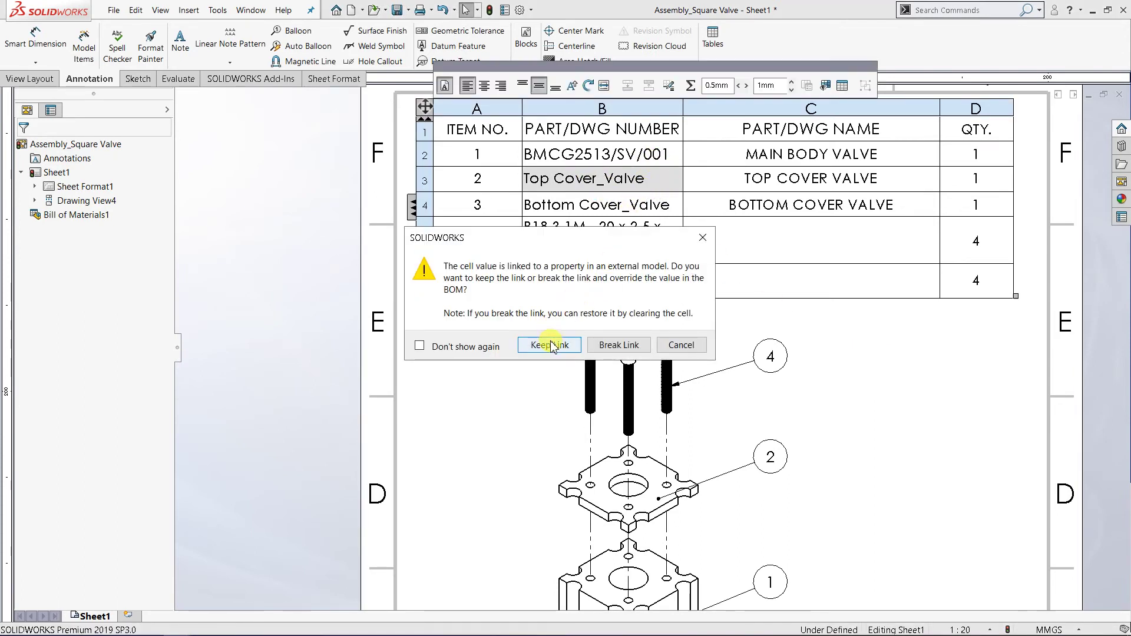
left_click(551, 337)
double_click(577, 182)
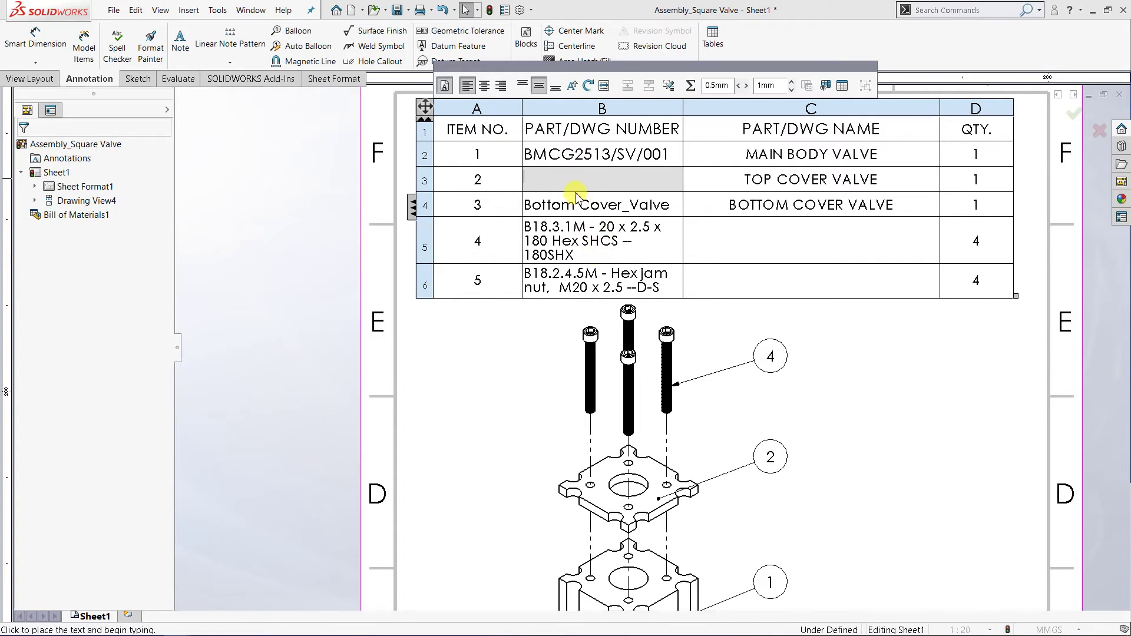
left_click_drag(652, 186, 565, 178)
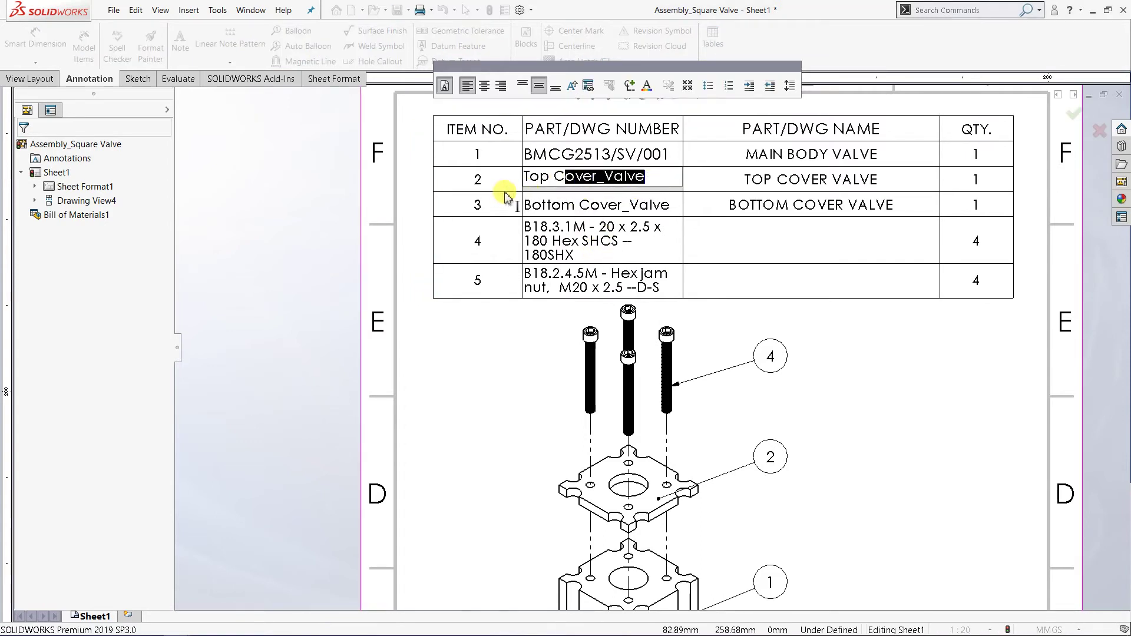
mouse_move(496, 190)
left_mouse_down()
mouse_move(528, 180)
mouse_move(508, 183)
left_mouse_up()
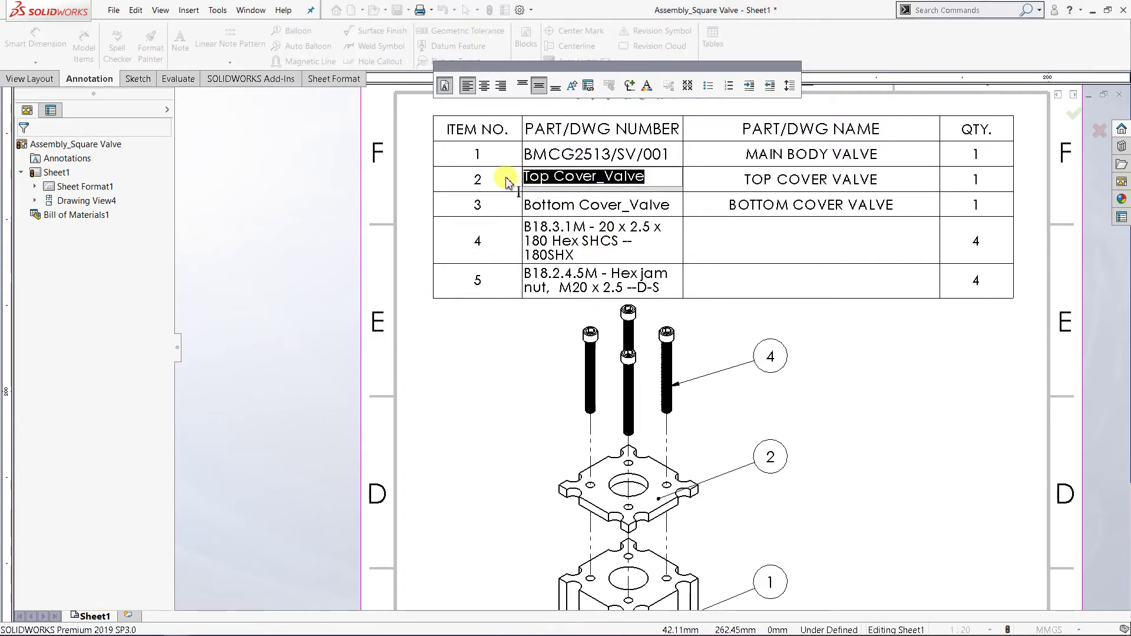
type("BMCG")
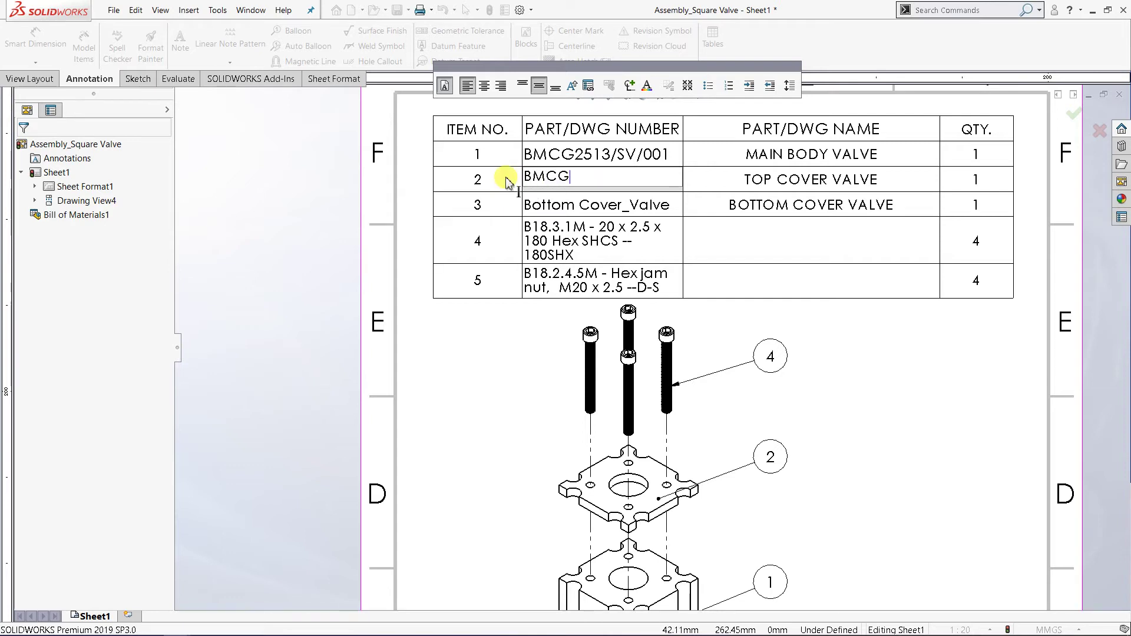
type("2513")
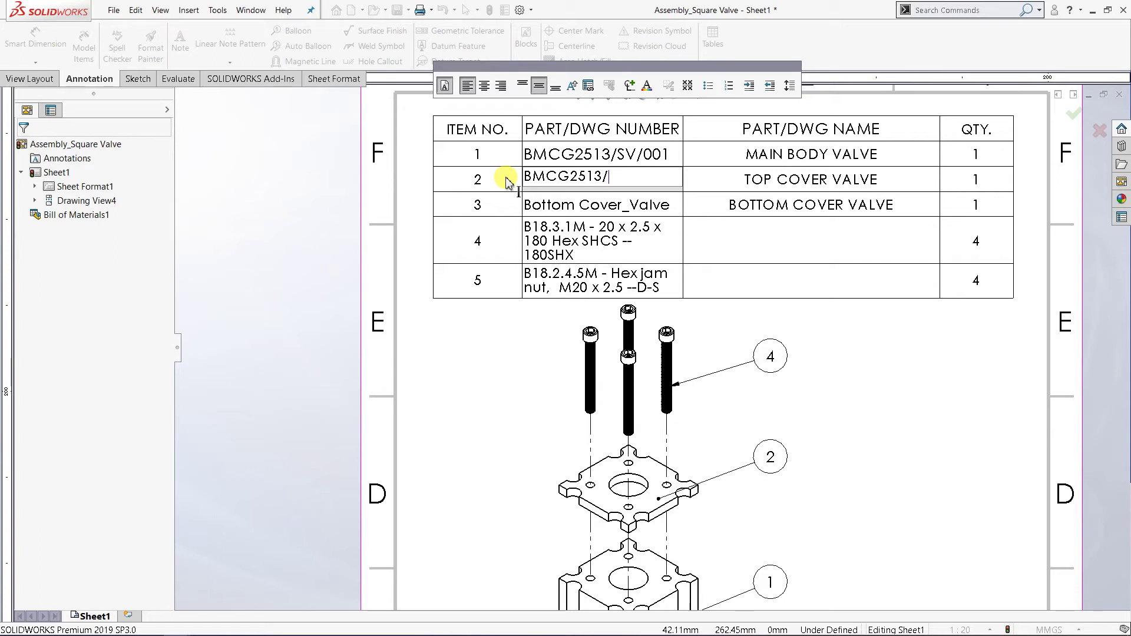
type("/SV/")
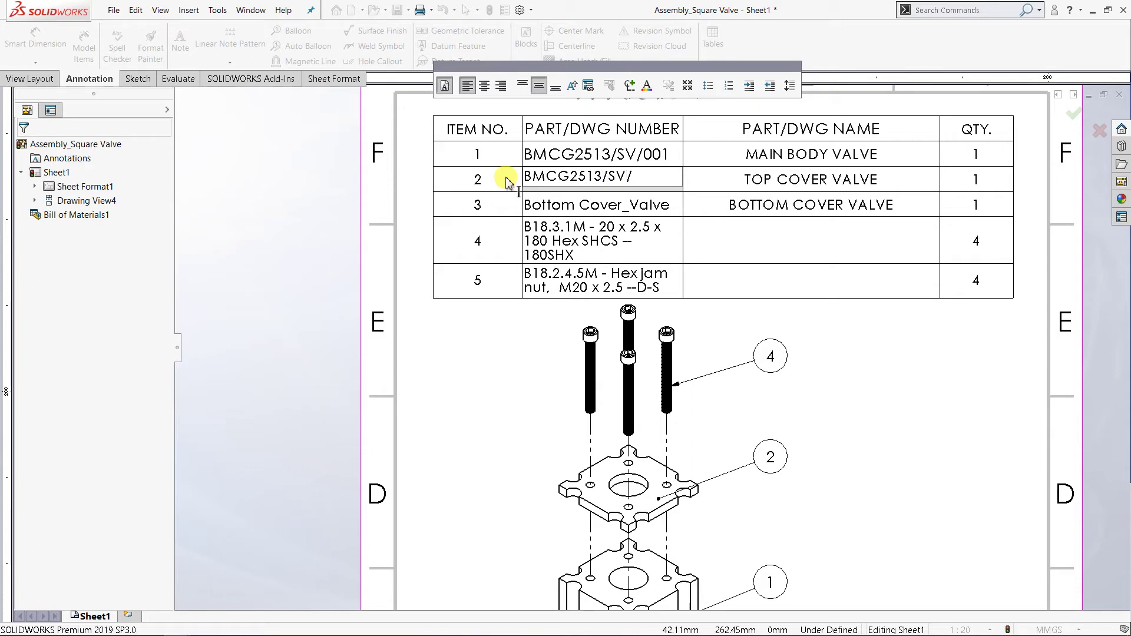
type("002")
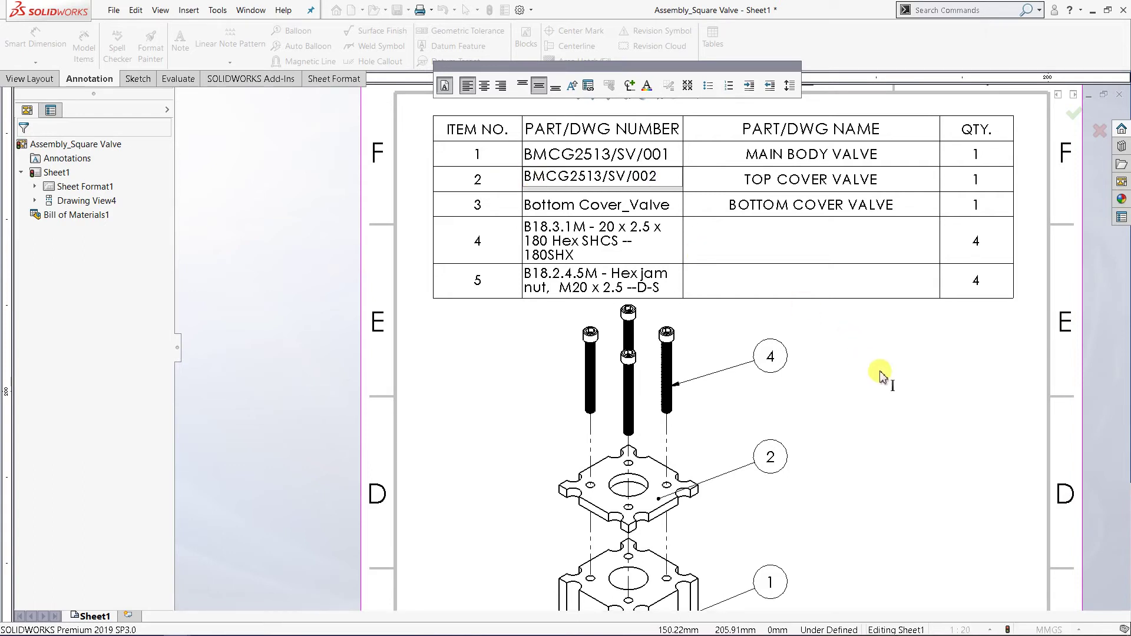
Replace item 3's part/dwg number in the bill of materials with BMCG2513/SV/003, keeping the link to the external model
left_click(639, 210)
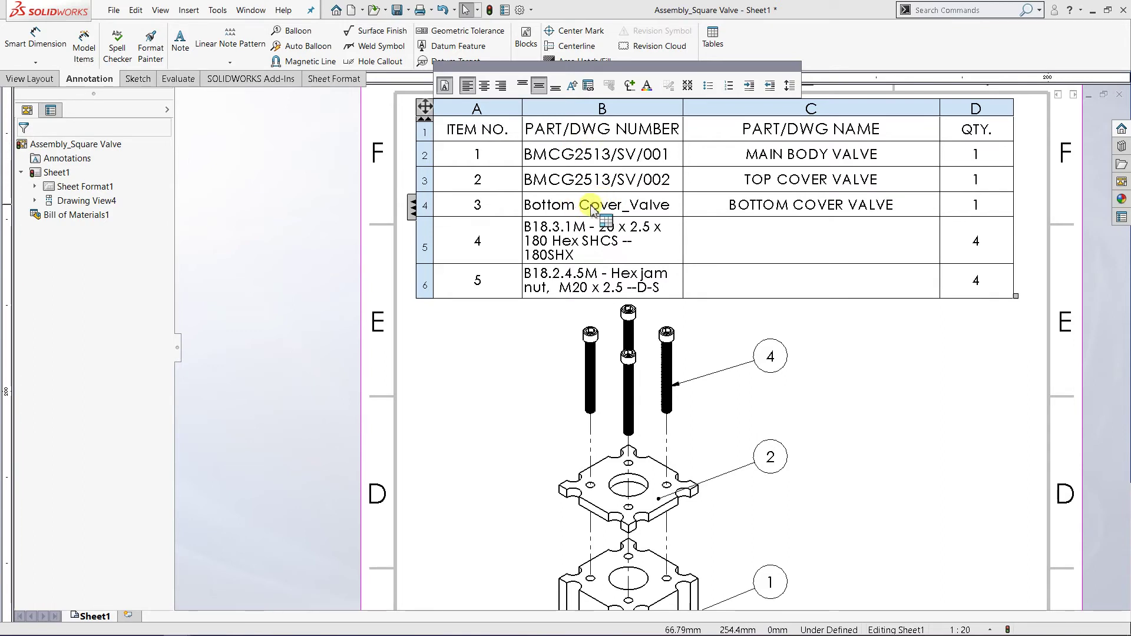
key("Escape")
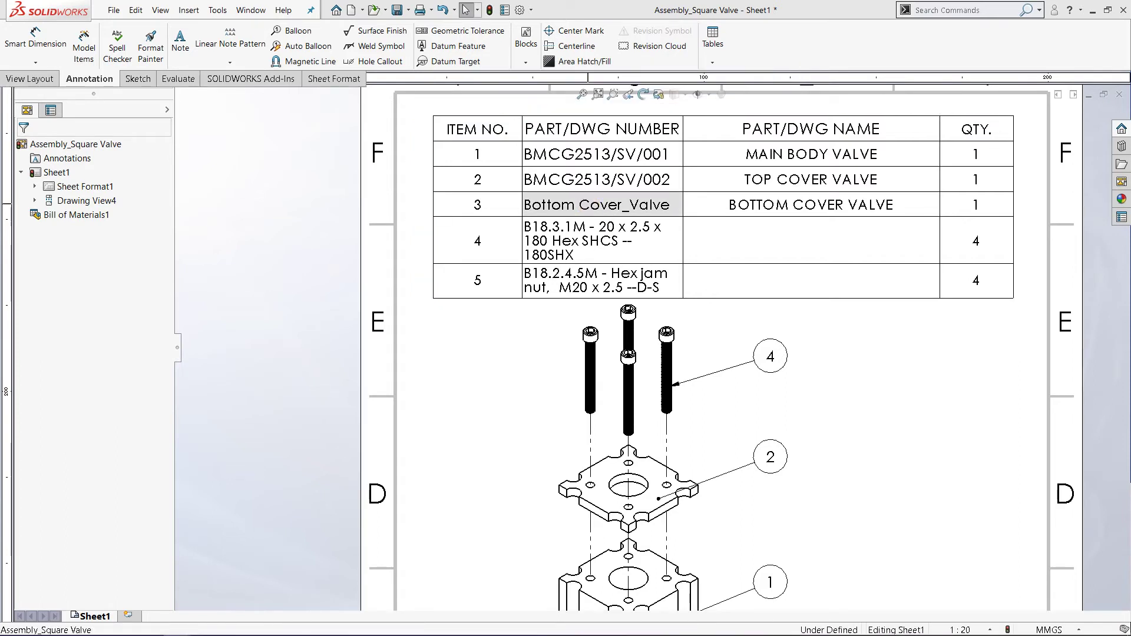
double_click(554, 180)
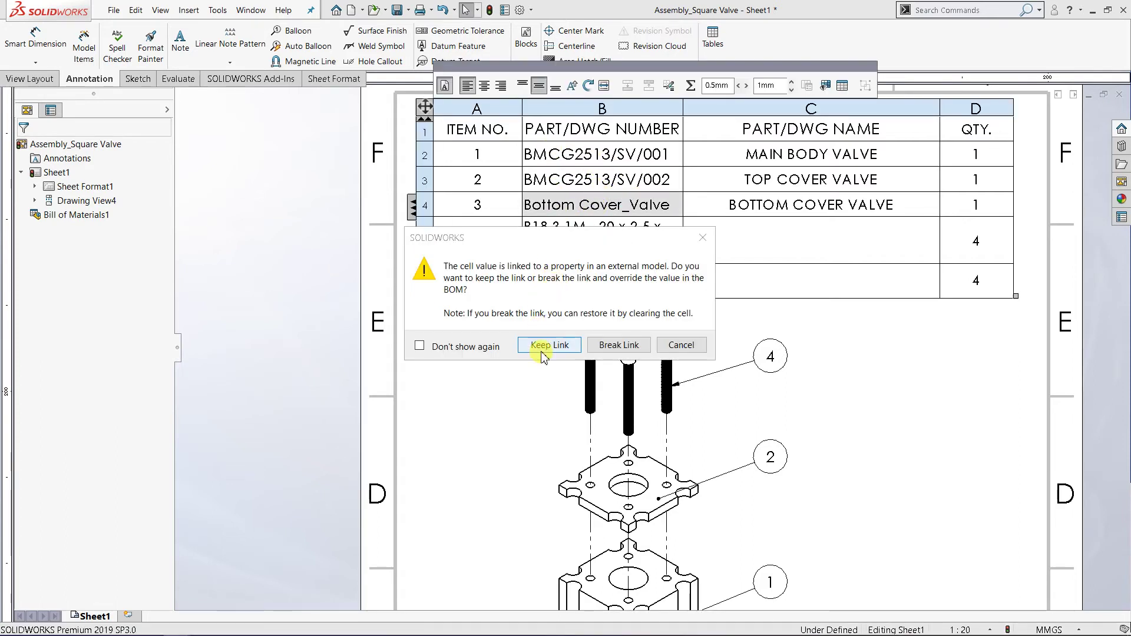
left_click(544, 347)
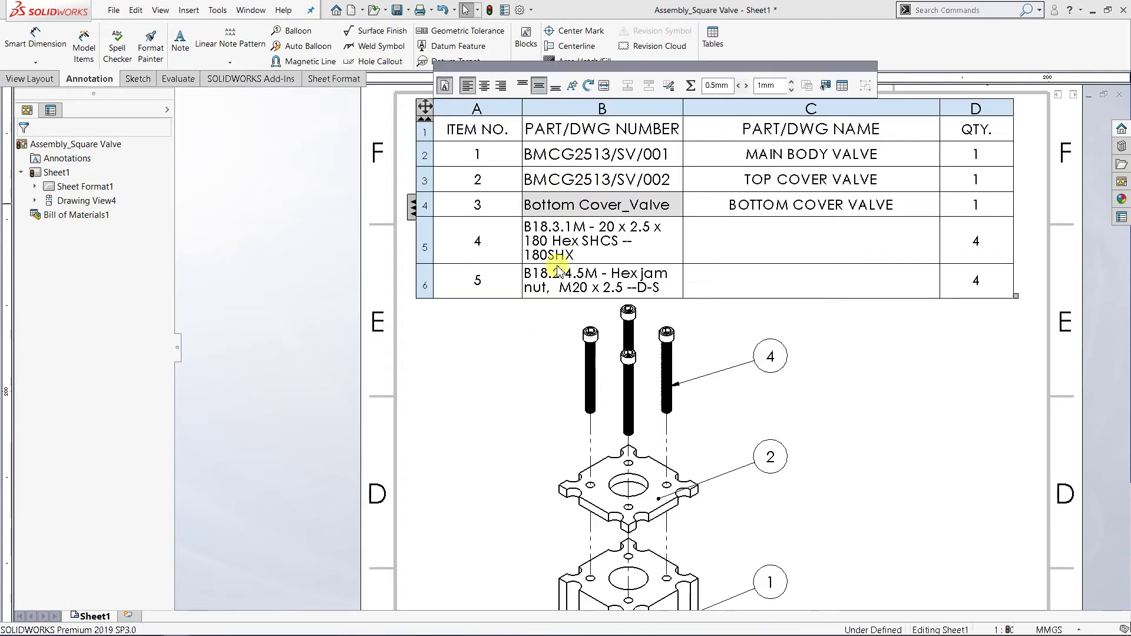
double_click(650, 211)
left_click_drag(670, 203, 546, 210)
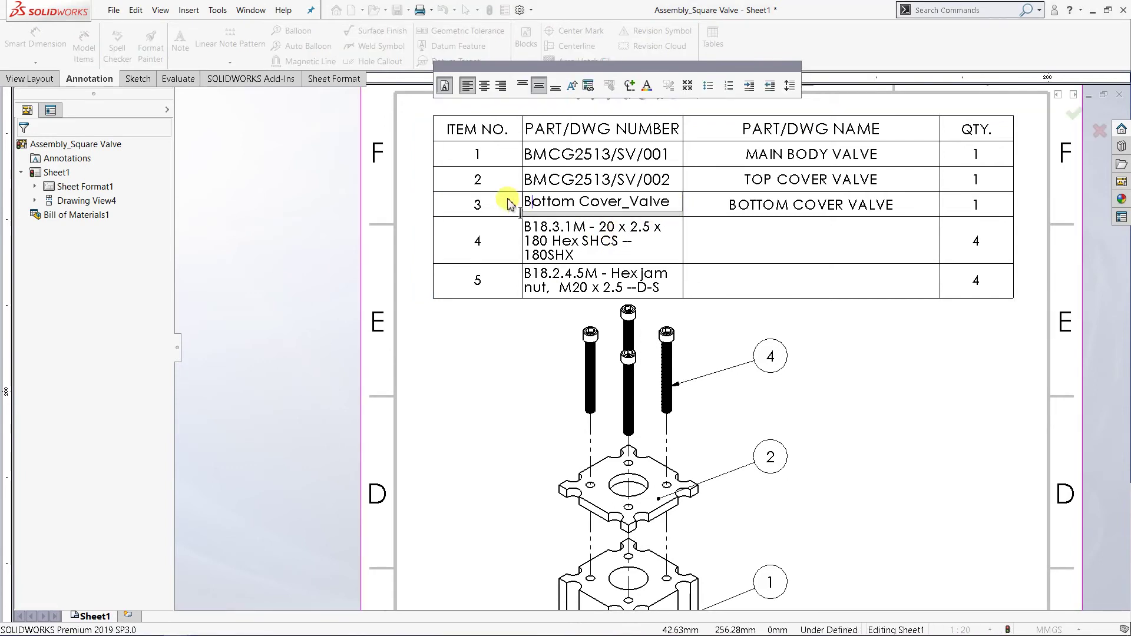
type("BMCG2513")
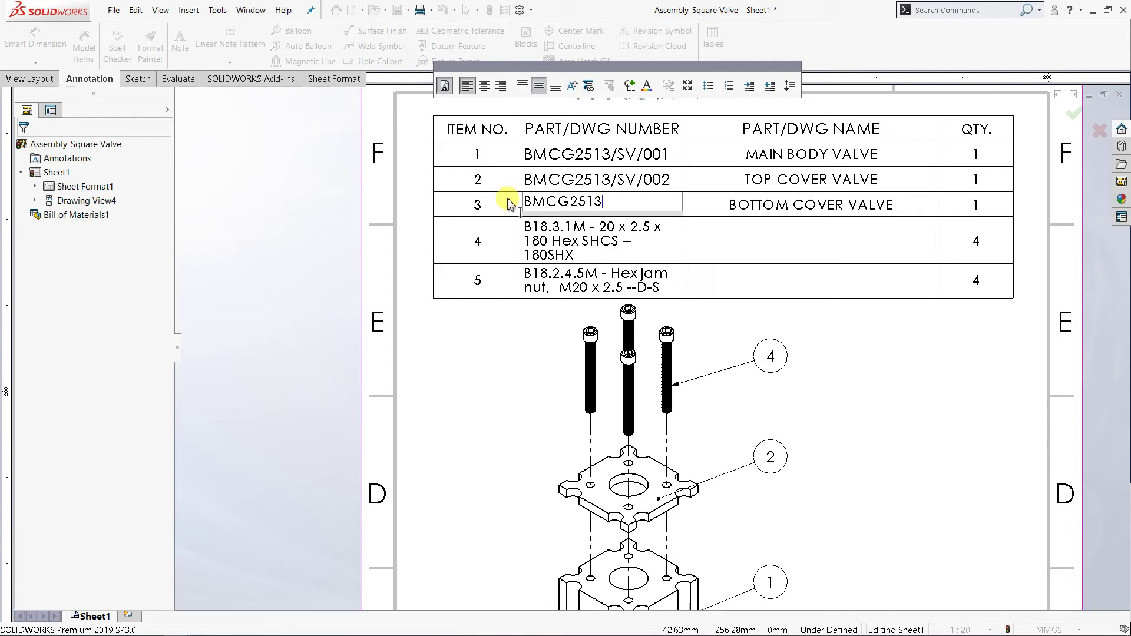
type("/SV/")
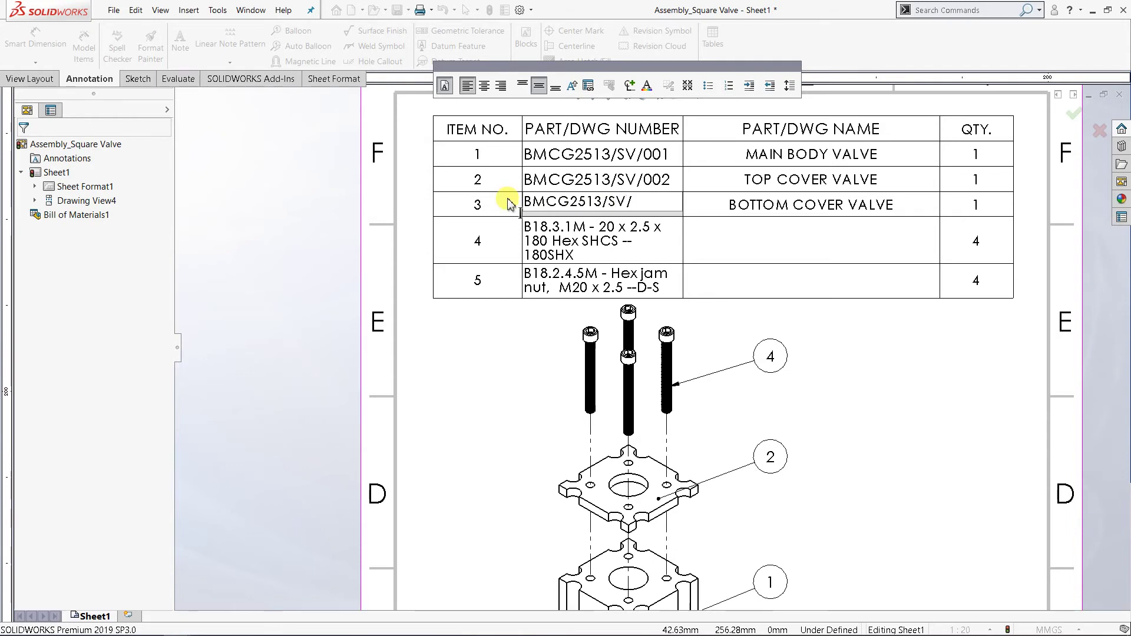
type("003")
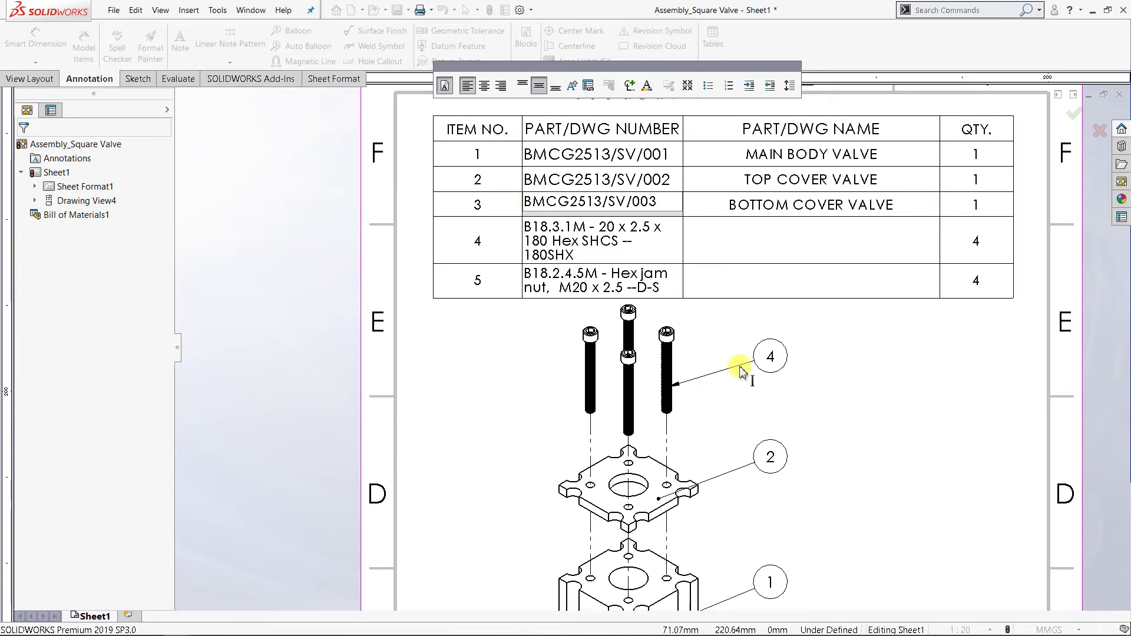
left_click(841, 383)
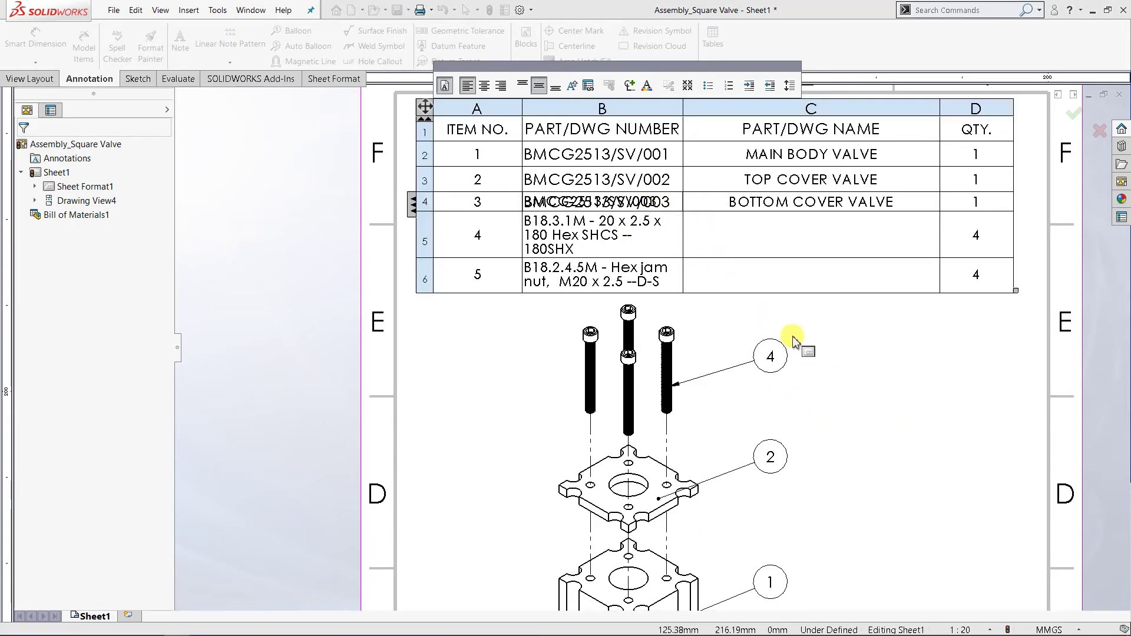
Enter M8 SCREW as item 4's part/dwg name in the bill of materials, breaking the link to the external model
left_click(765, 154)
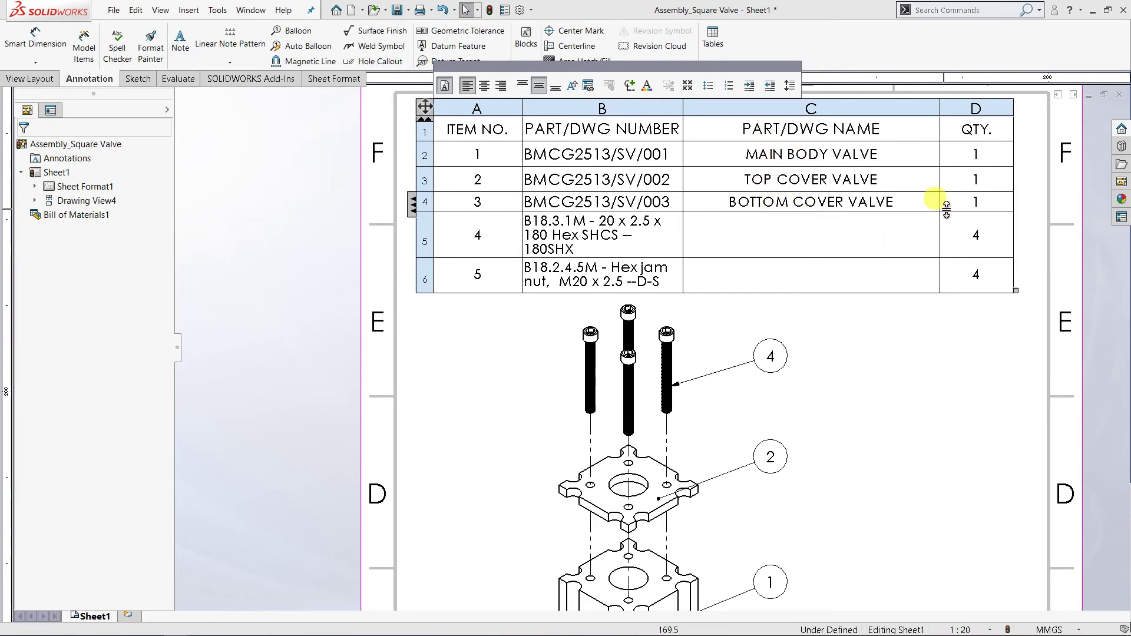
left_click(734, 237)
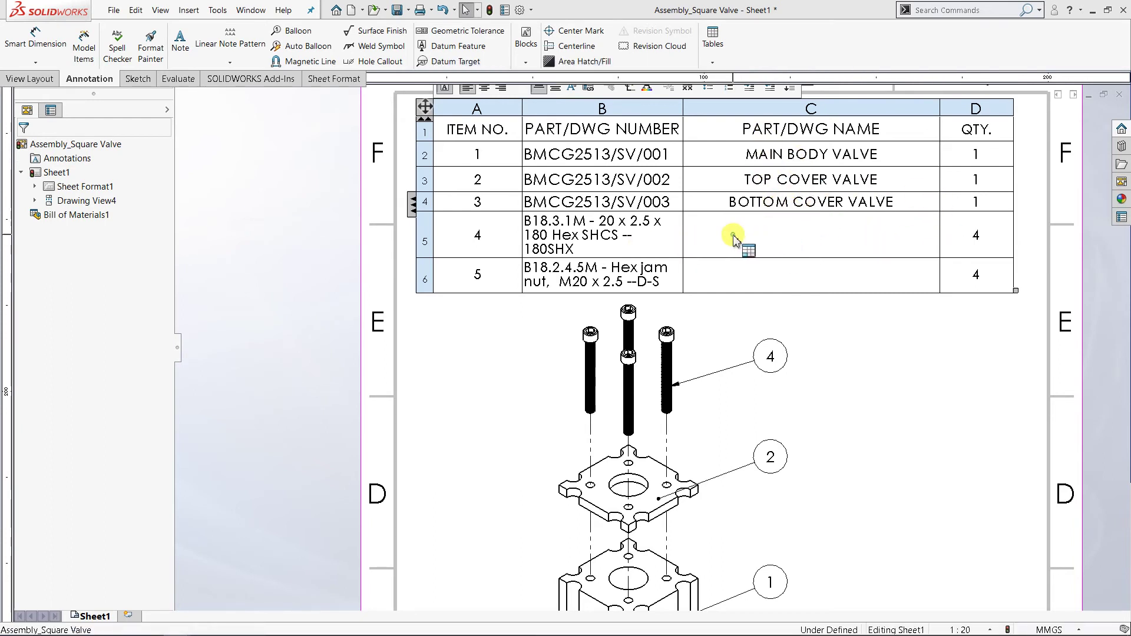
double_click(733, 237)
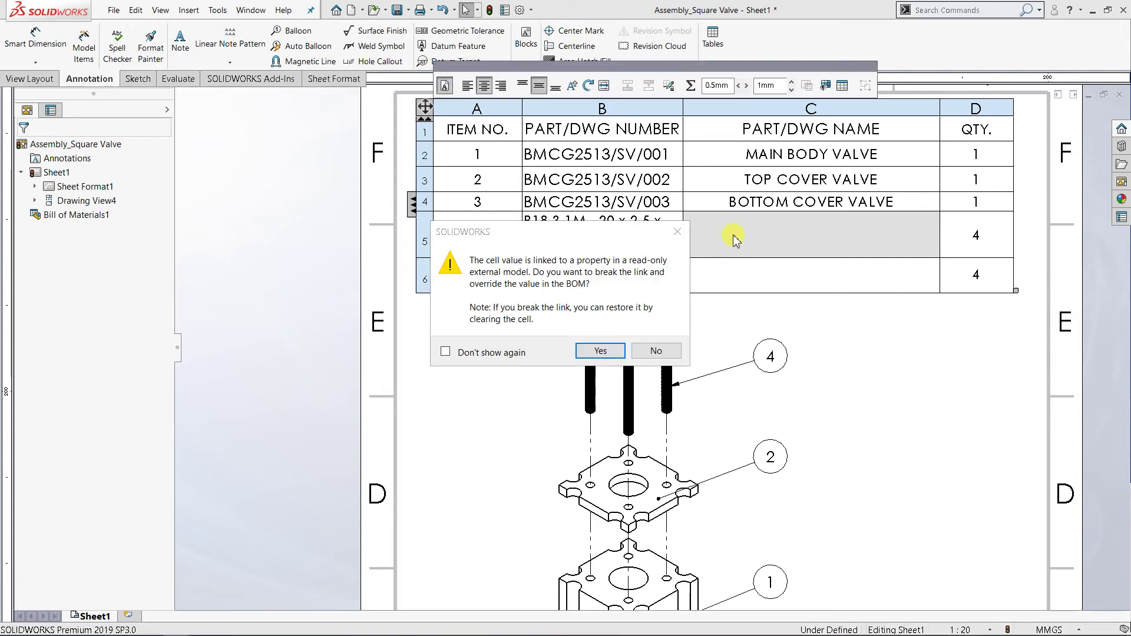
left_click(600, 351)
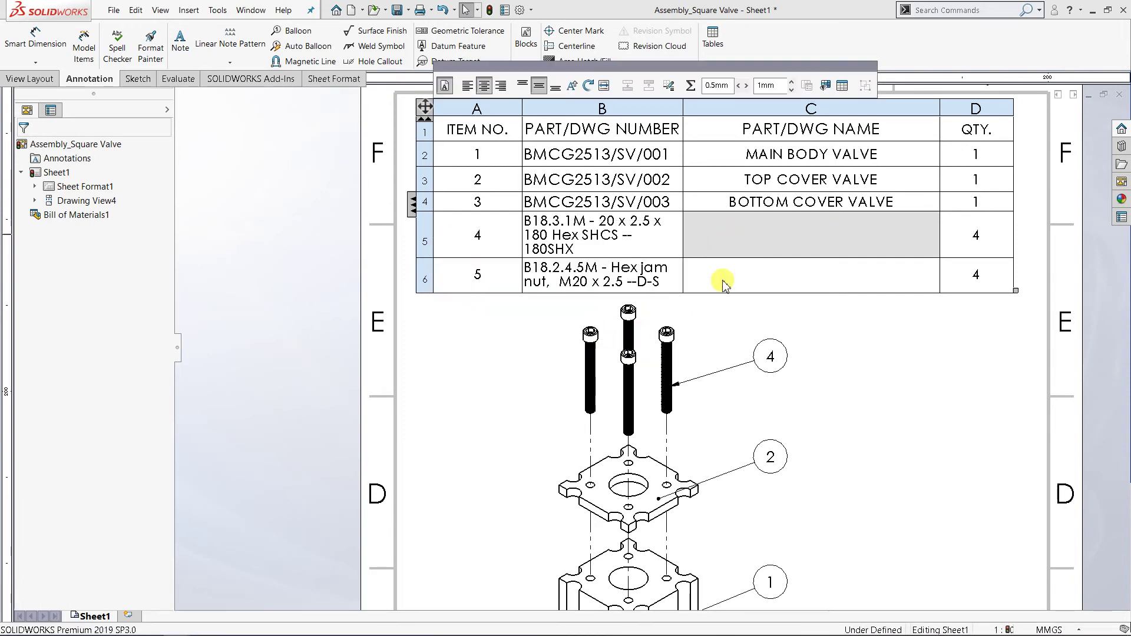
double_click(753, 243)
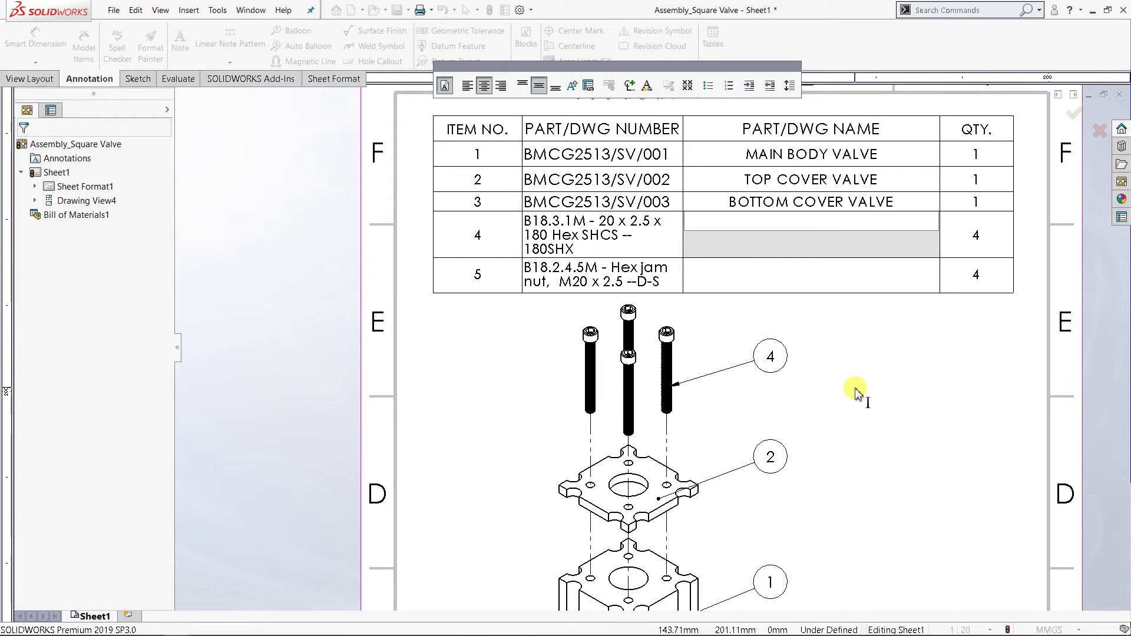
type("M8 SCRE")
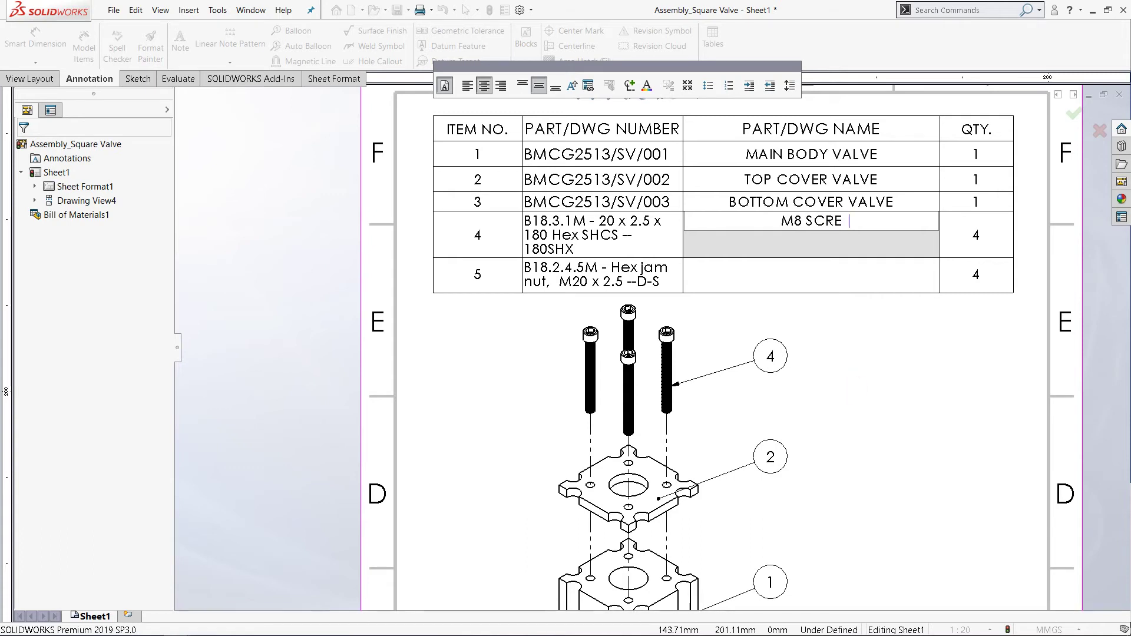
type("W")
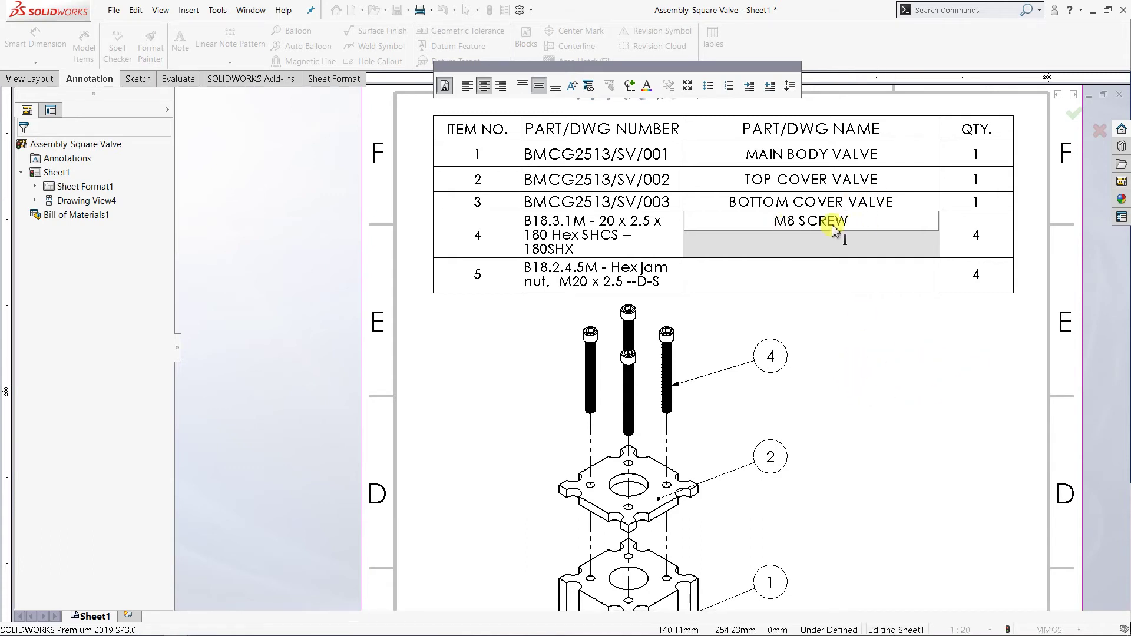
left_click(894, 404)
Enter M8 NUT as item 5's part/dwg name in the bill of materials, overriding the linked value
left_click(804, 279)
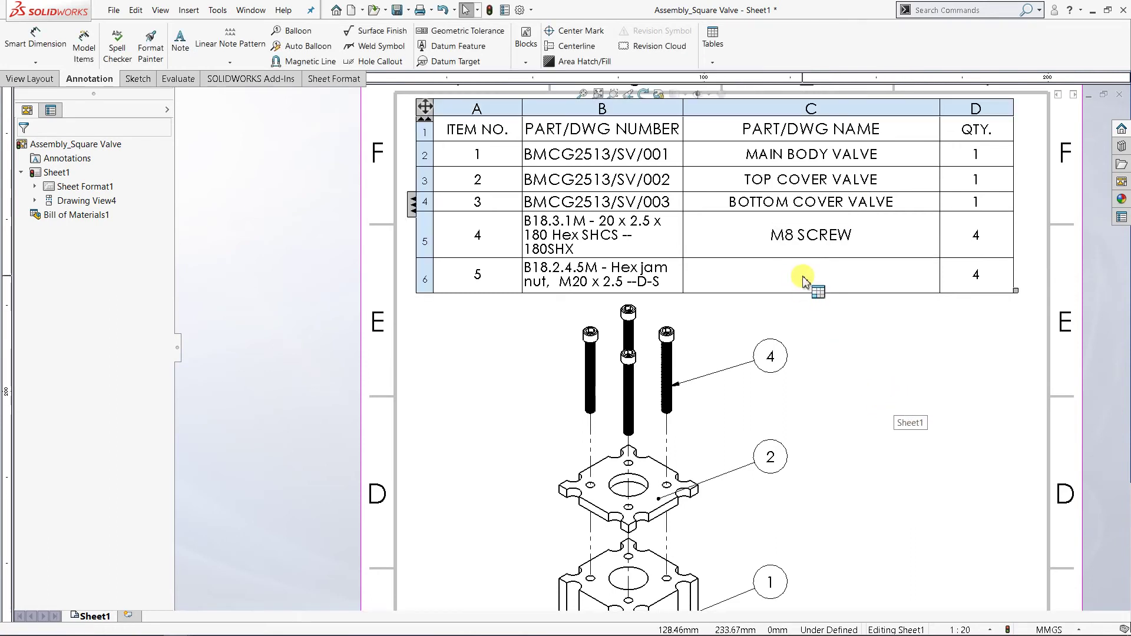
double_click(805, 280)
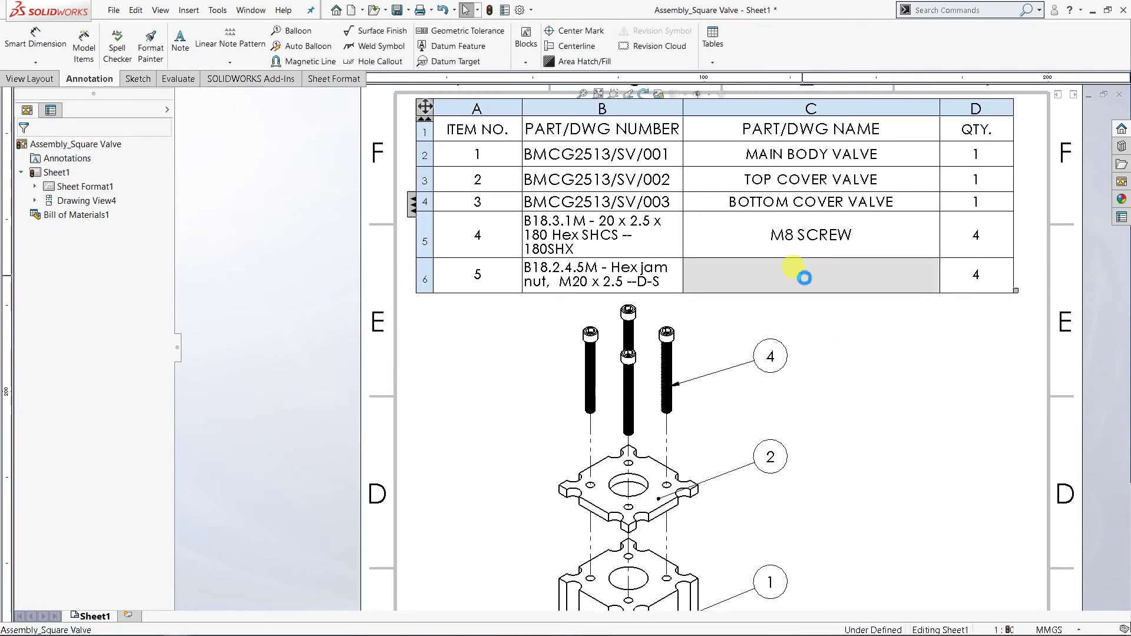
left_click(600, 351)
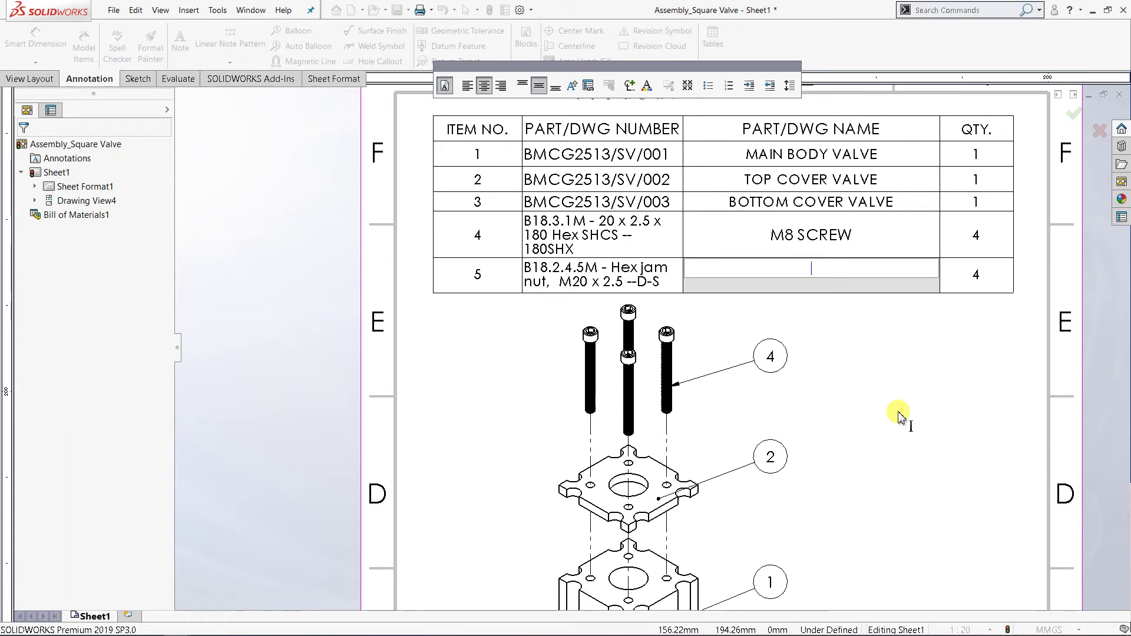
type("M8 NUT")
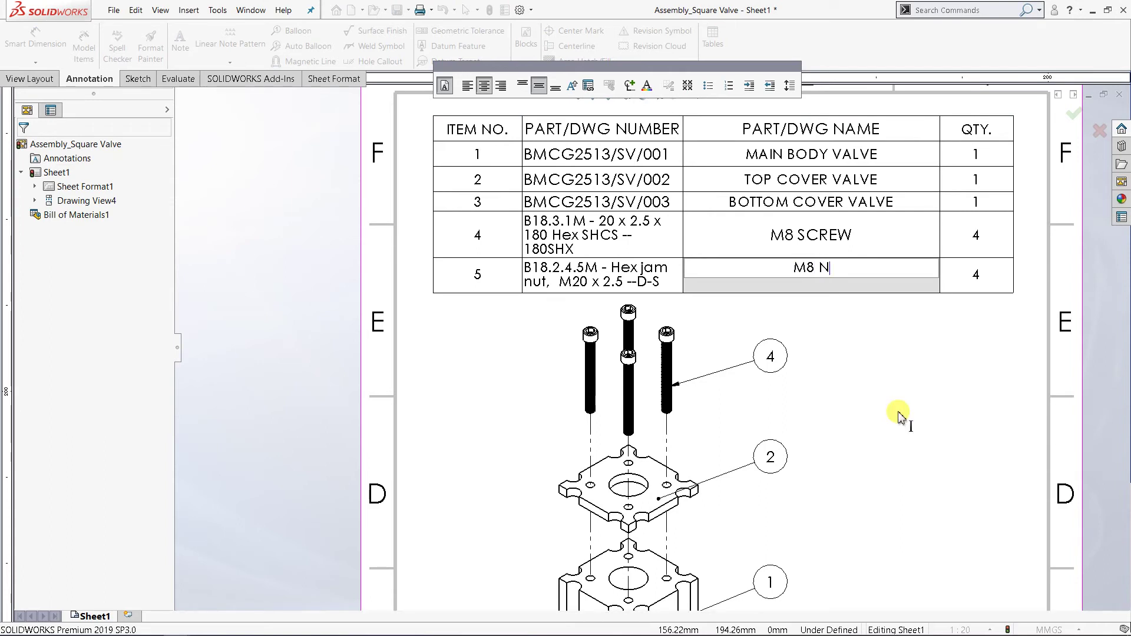
Left-align the part/dwg names of all five items in the bill of materials
left_click(466, 87)
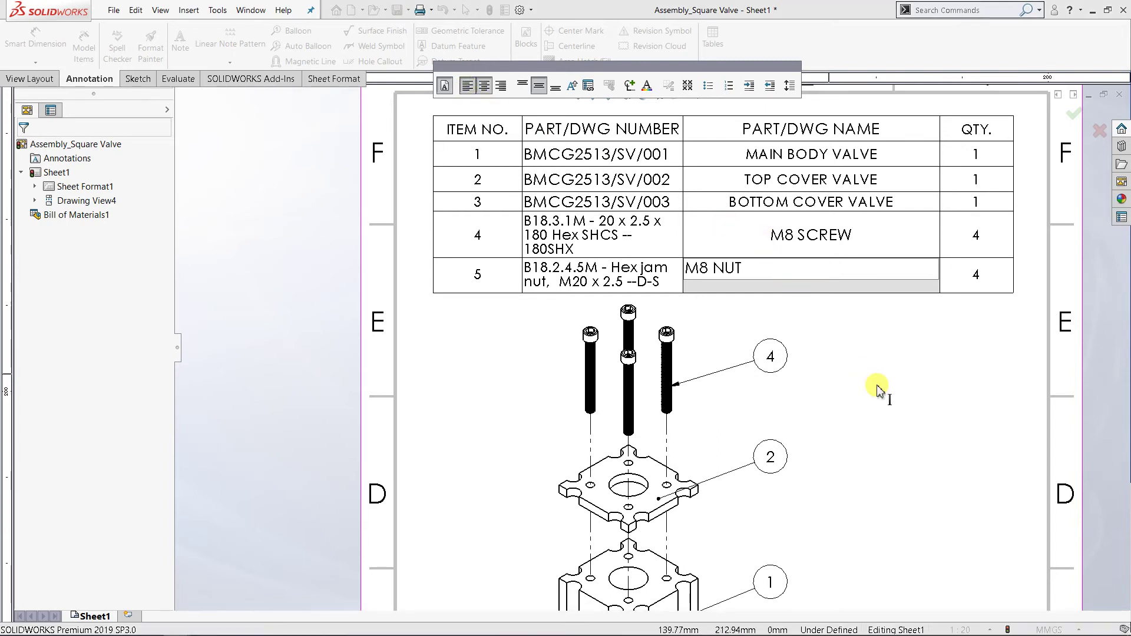
left_click(813, 263)
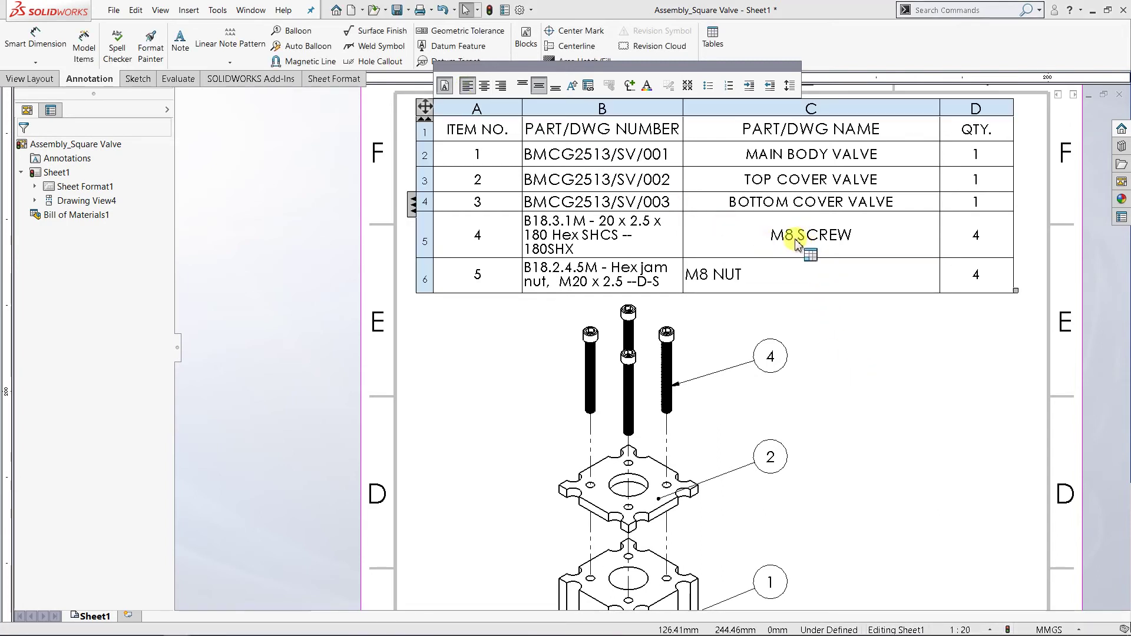
left_click(795, 241)
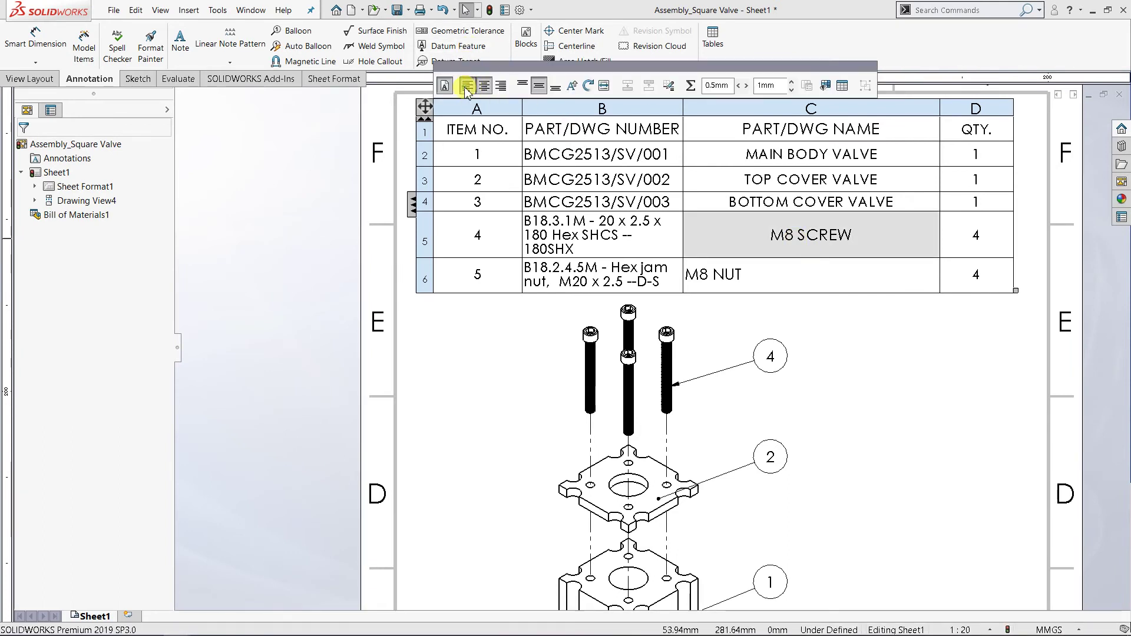
left_click(466, 88)
left_click(761, 201)
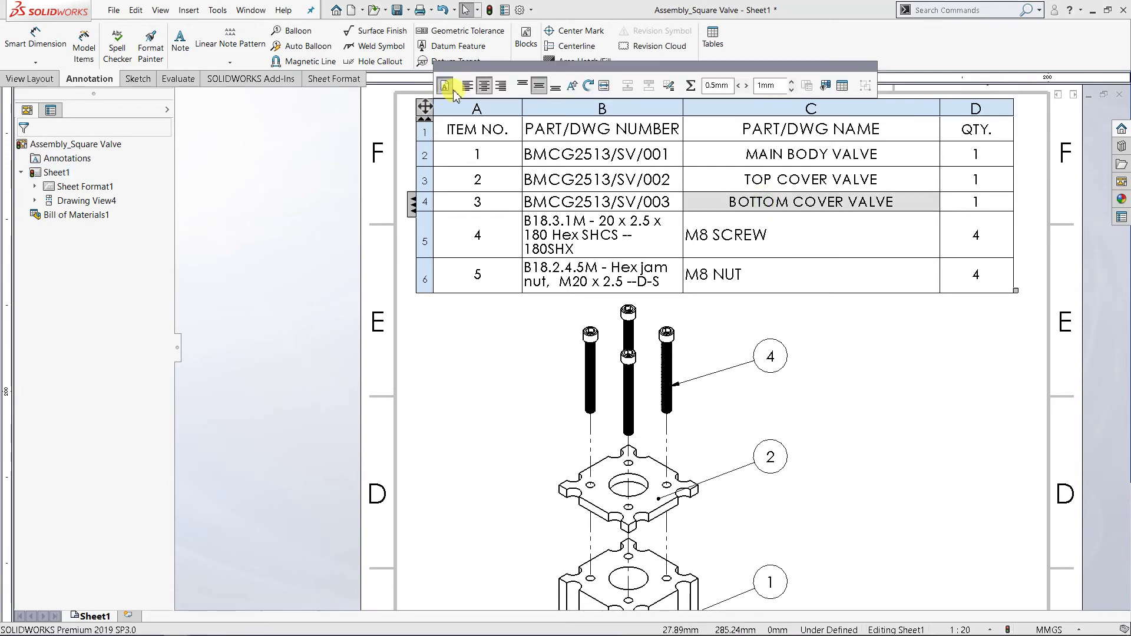
left_click(467, 86)
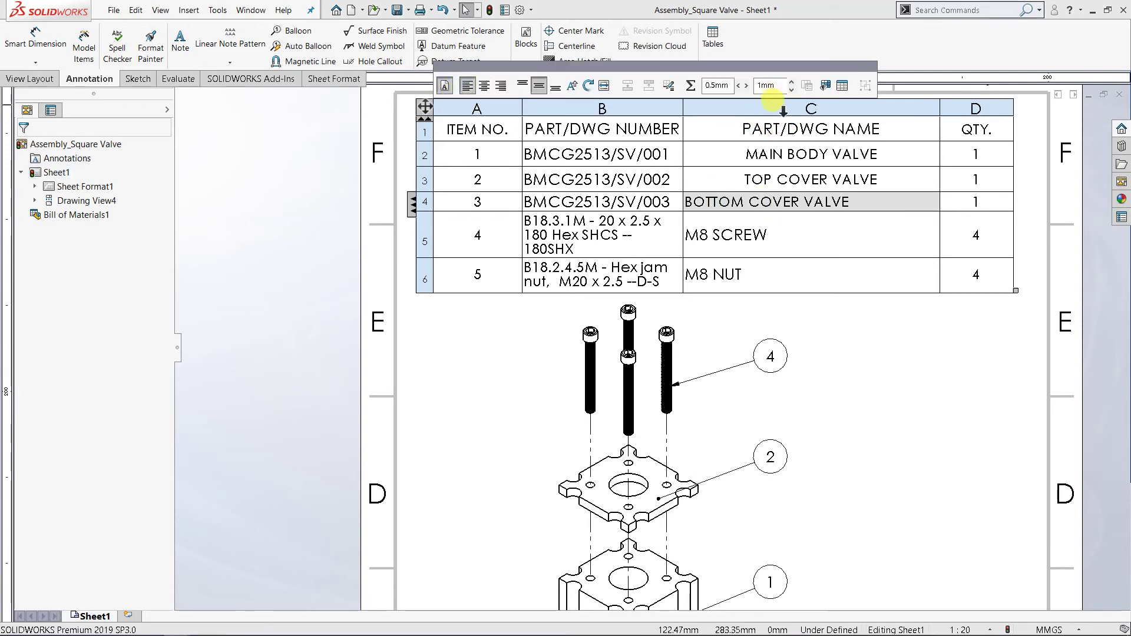
left_click(782, 155)
left_click(762, 182, "ctrl")
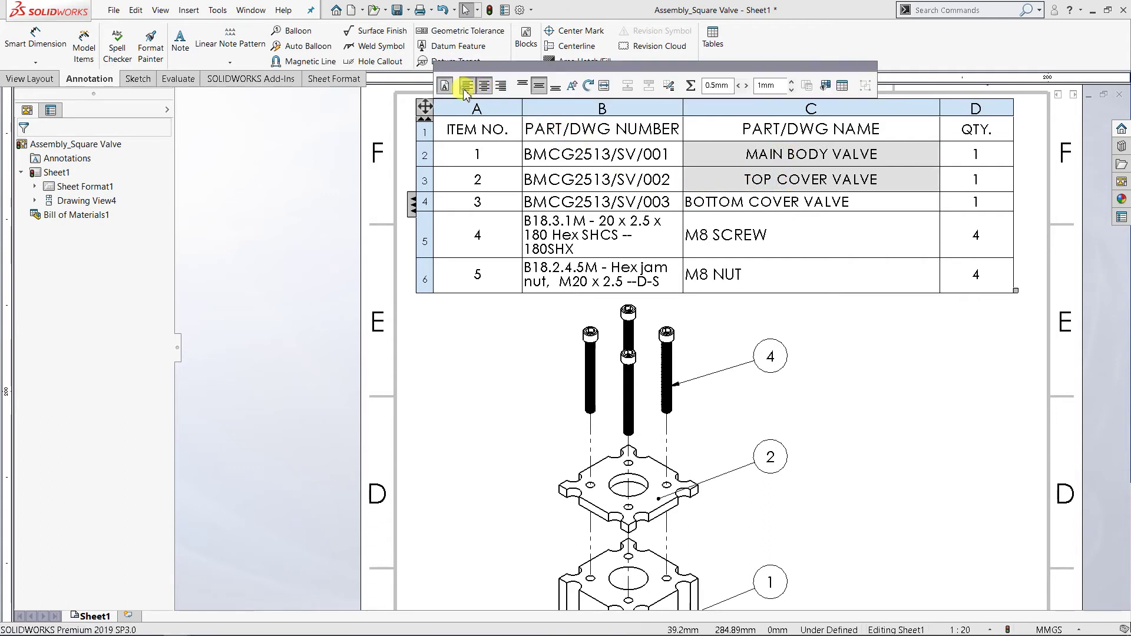
left_click(467, 87)
left_click(842, 383)
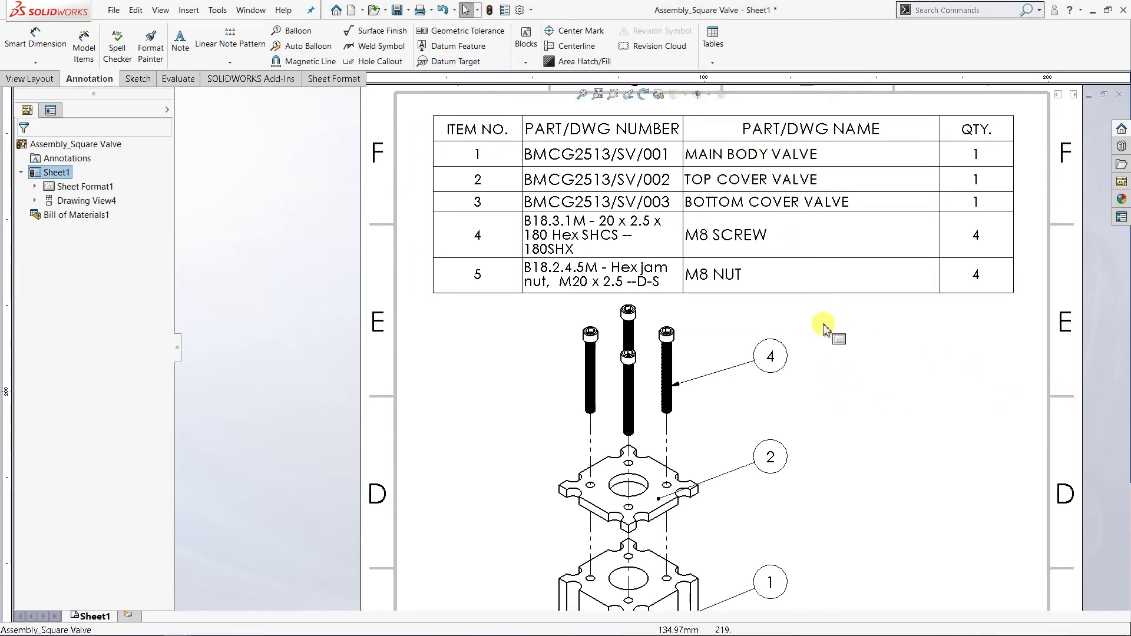
Make the text of the bill of materials' header row bold
scroll(824, 327, "up", 2)
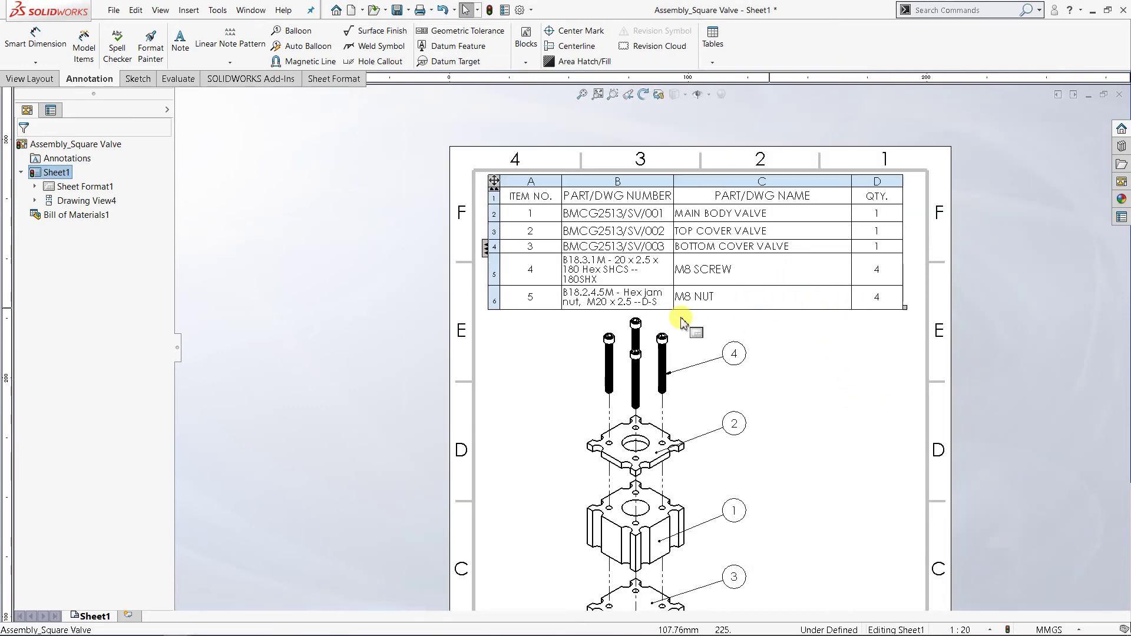
scroll(713, 325, "down", 1)
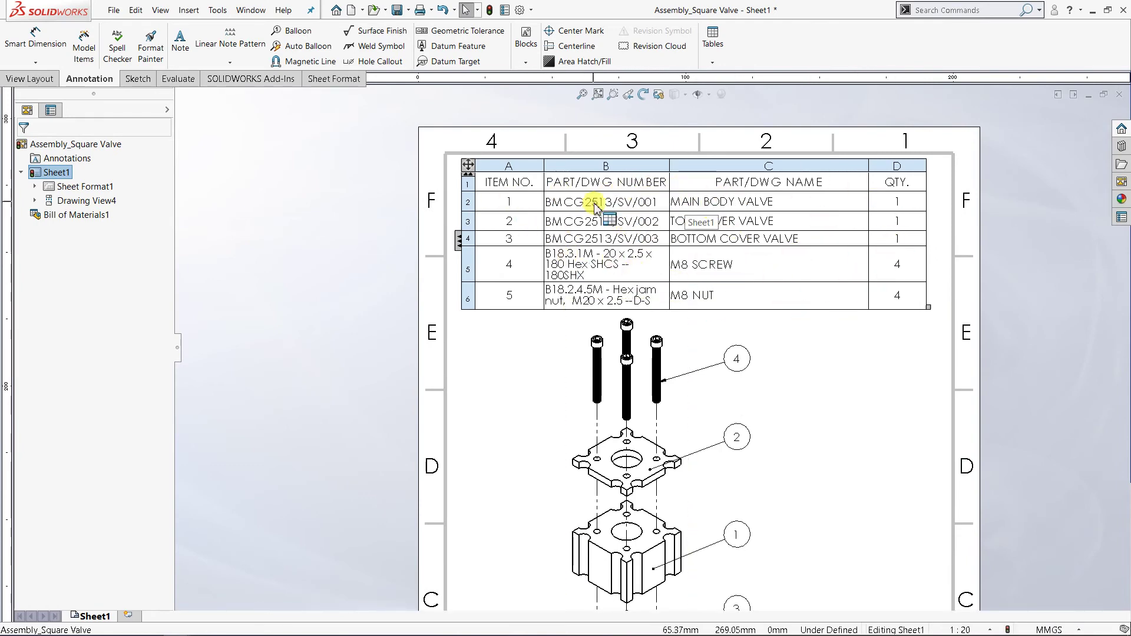
scroll(597, 203, "down", 2)
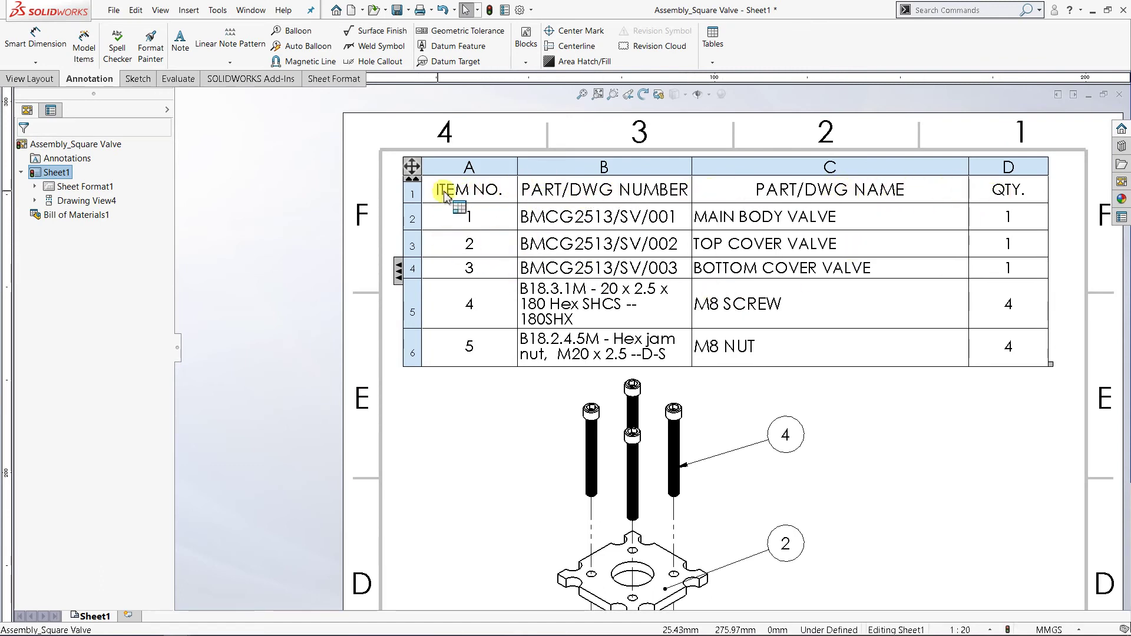
left_click(413, 193)
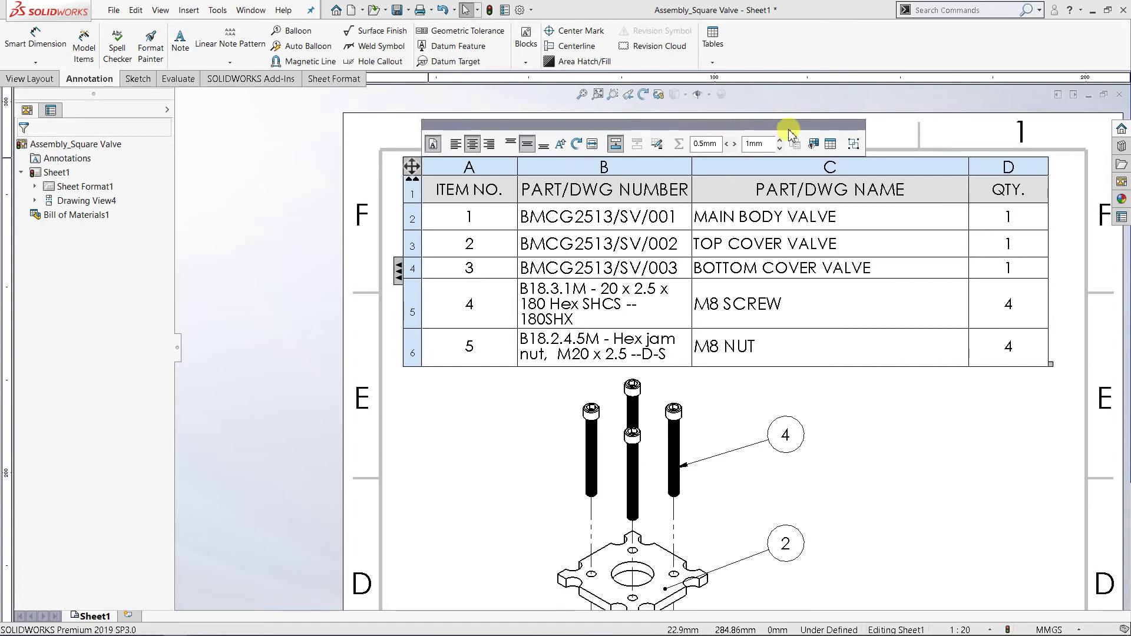
left_click(433, 143)
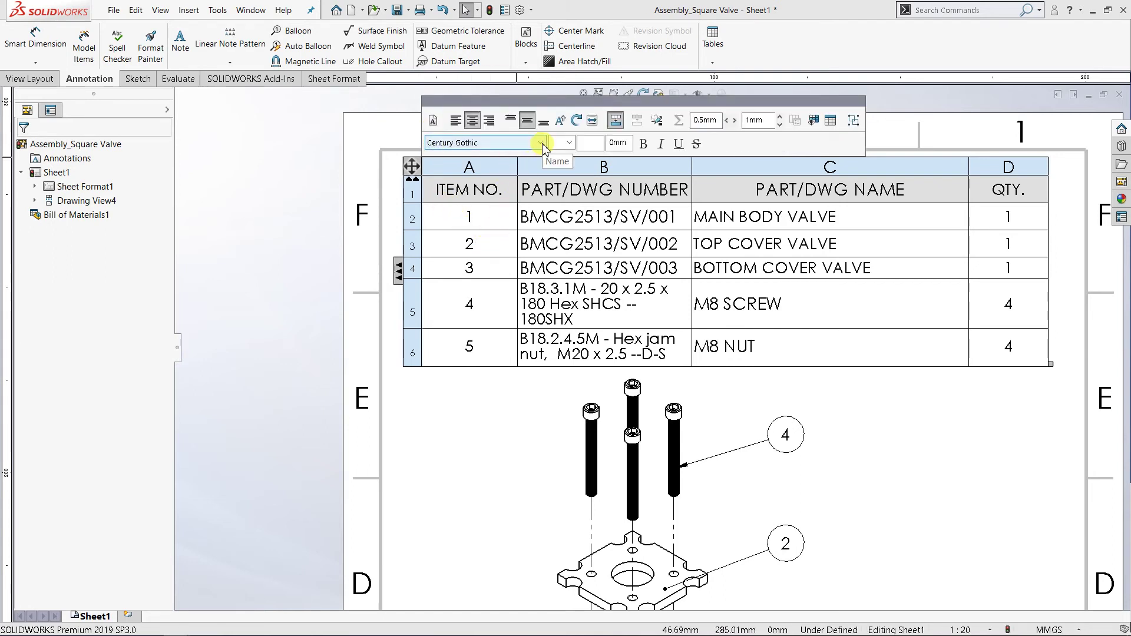
left_click(542, 144)
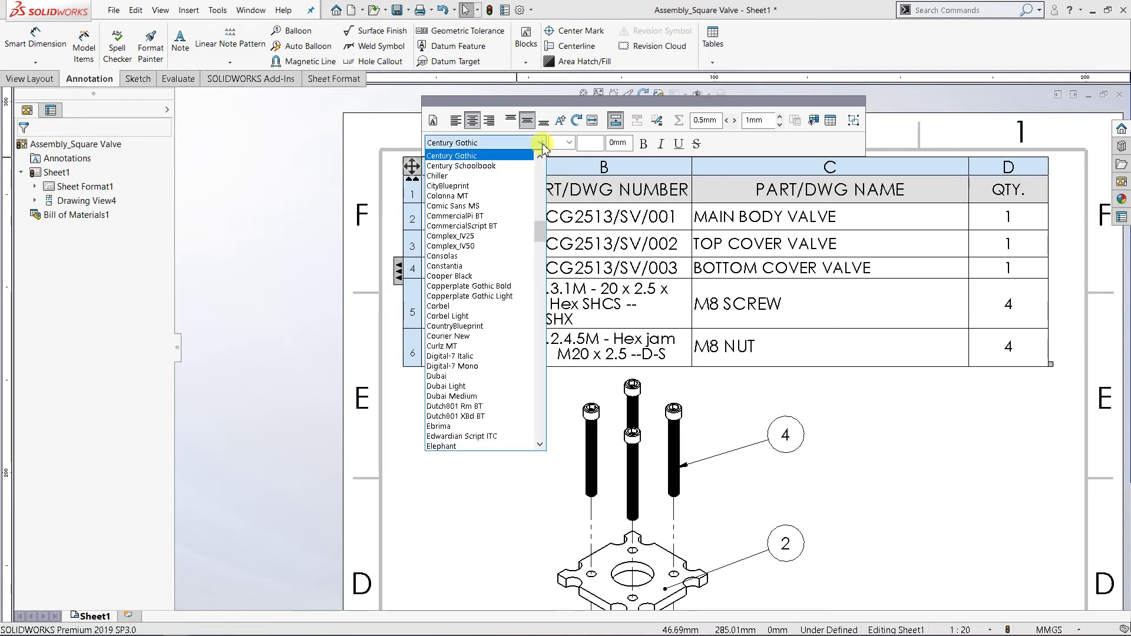
left_click(542, 143)
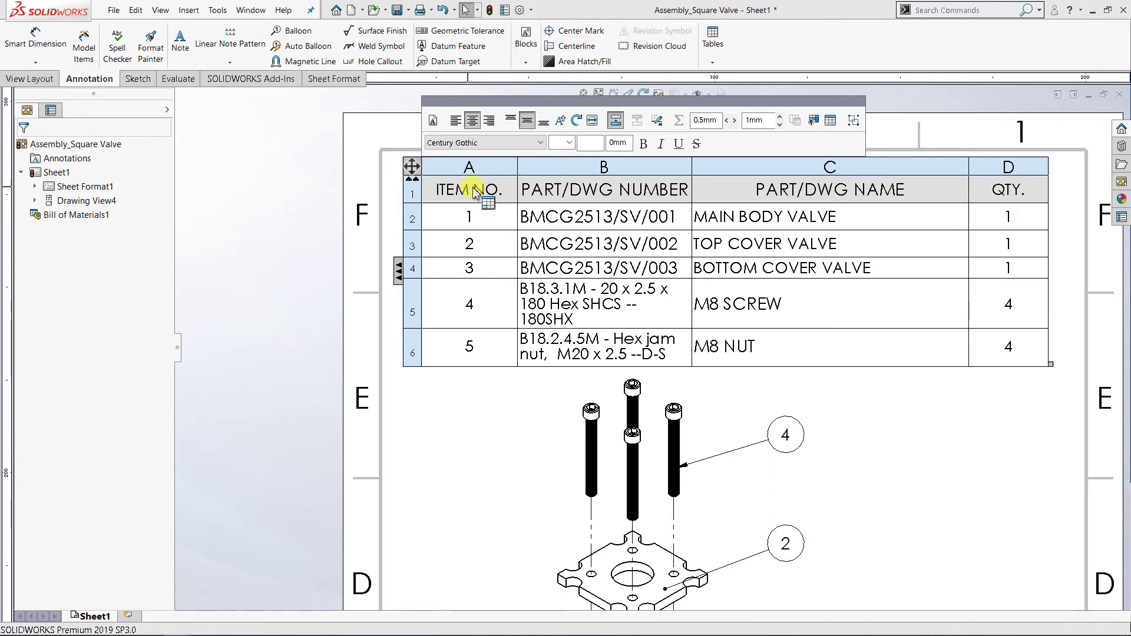
left_click(643, 145)
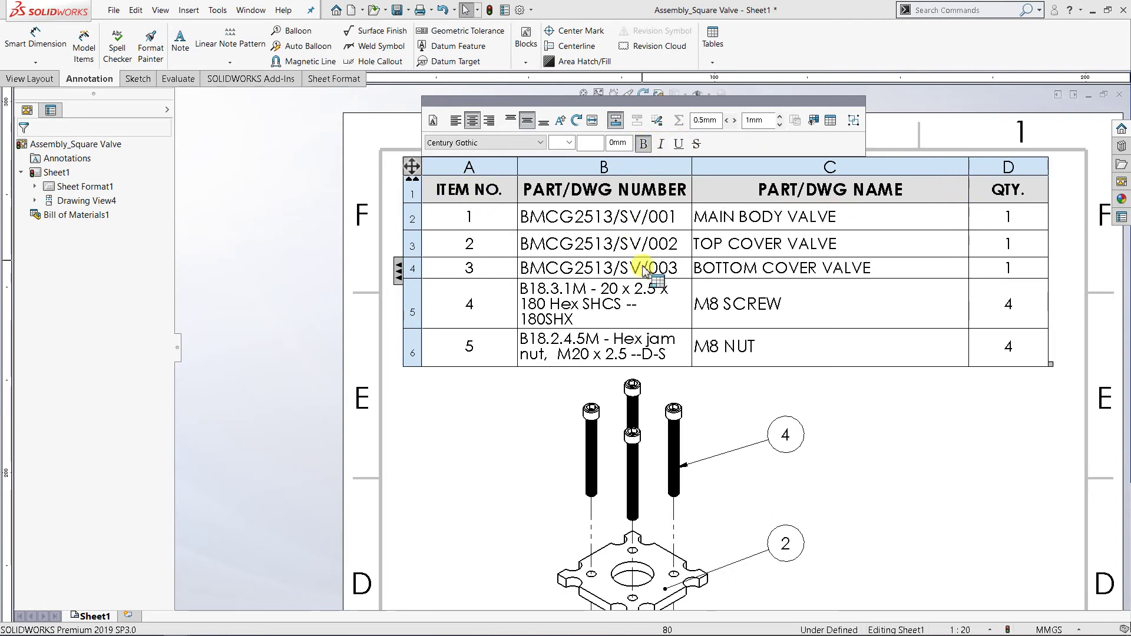
Set the font size of the bill of materials rows for items 1 to 5 to 10
left_click(412, 221)
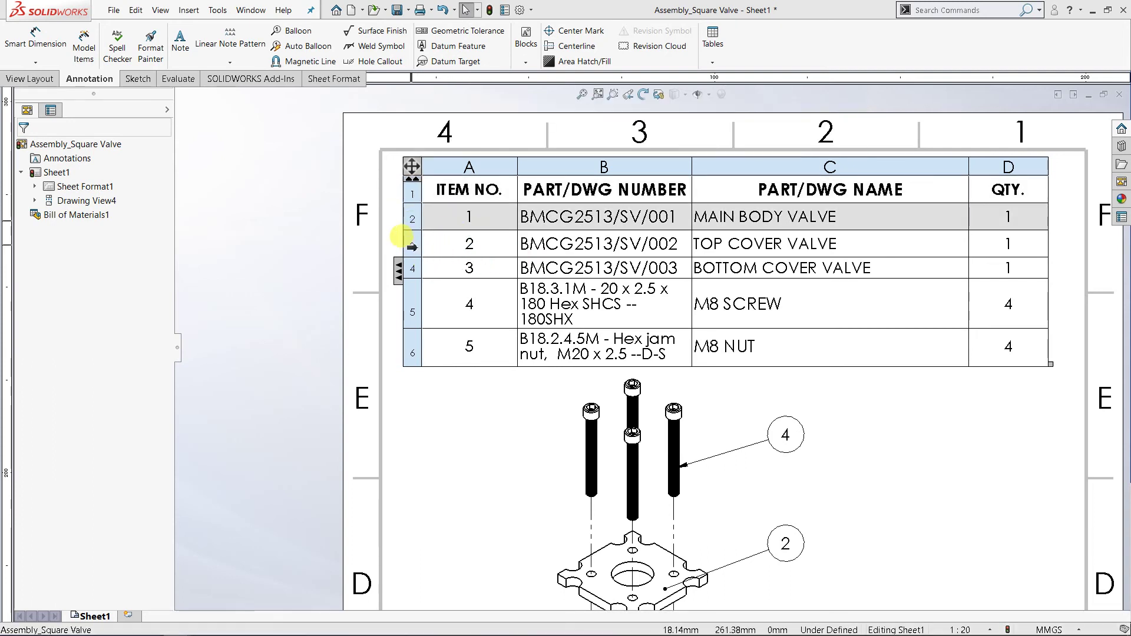
left_click(412, 246, "ctrl")
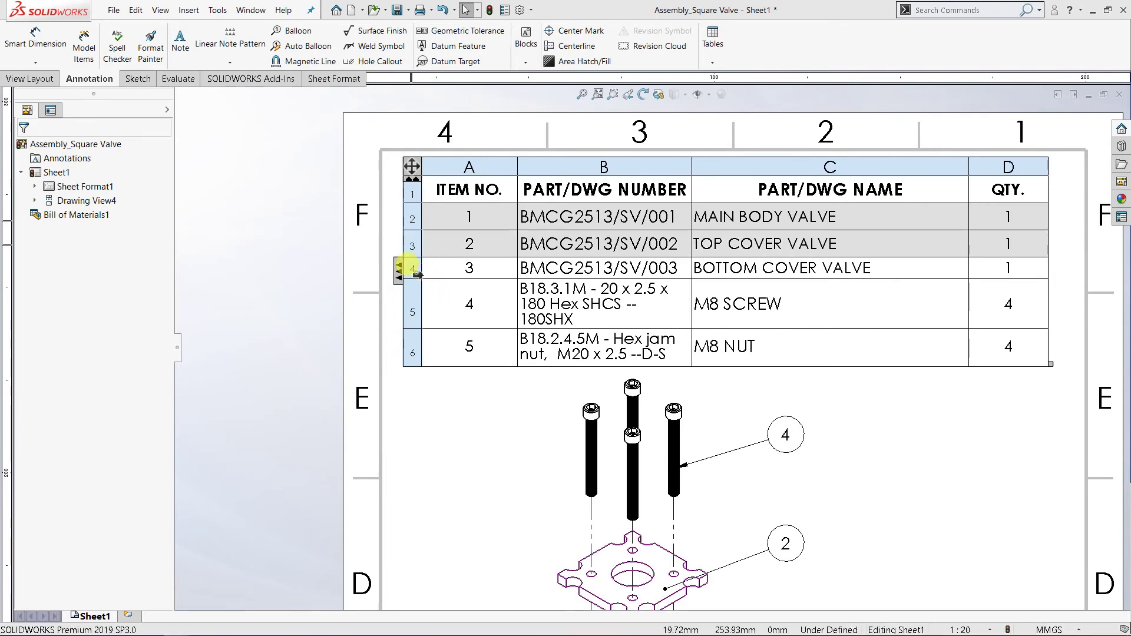
left_click(412, 270, "ctrl")
left_click(412, 312, "ctrl")
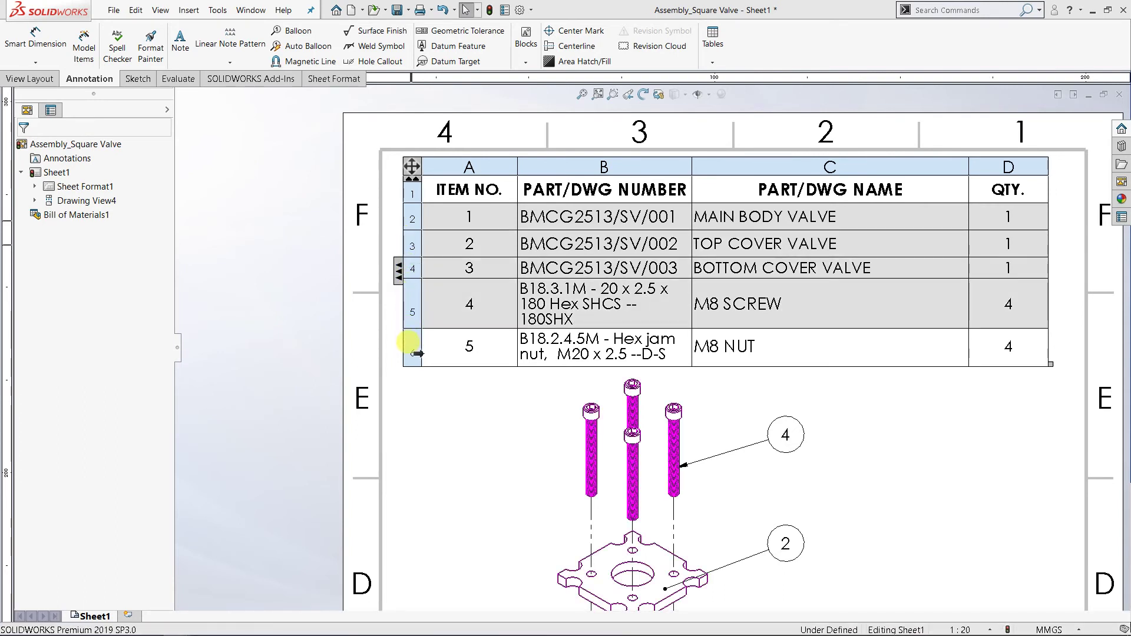
left_click(412, 350, "ctrl")
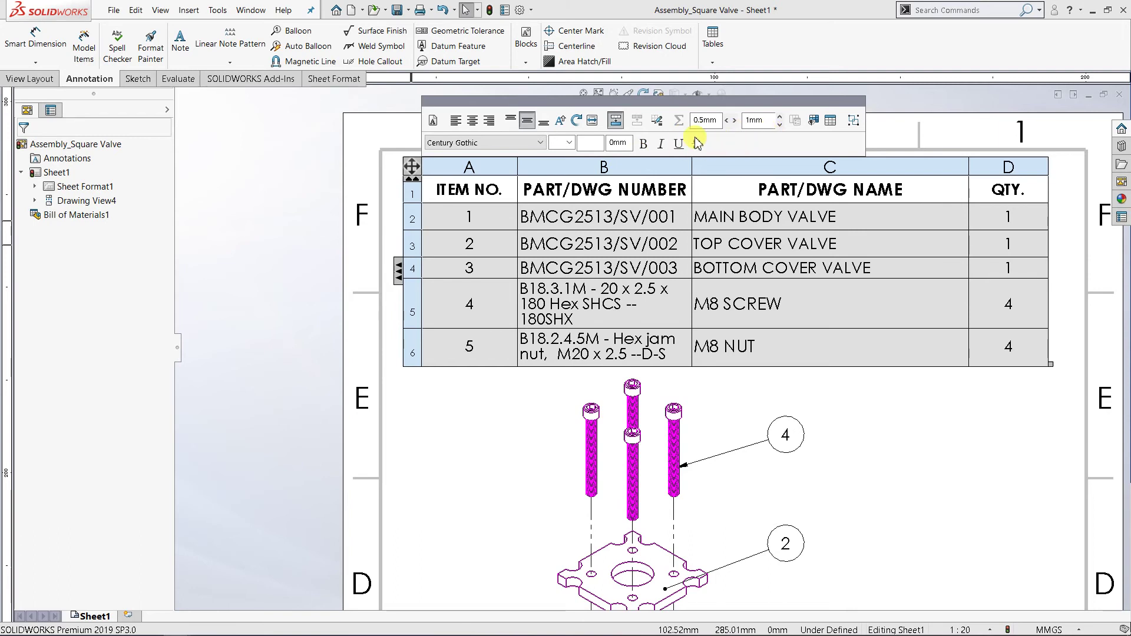
left_click(569, 144)
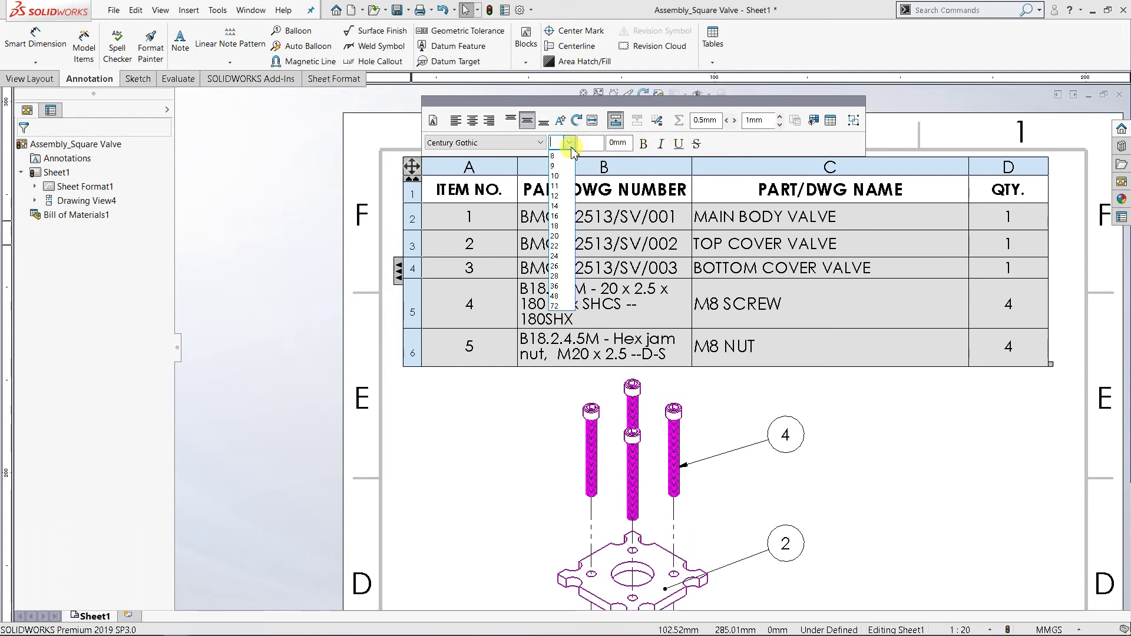
left_click(563, 178)
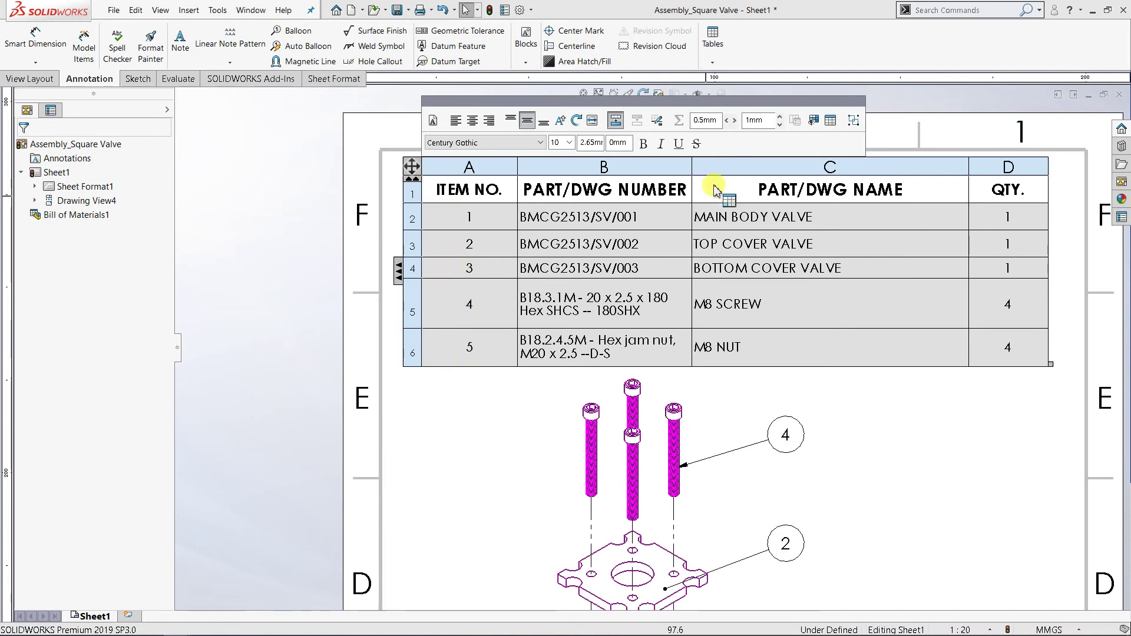
Reduce the vertical cell padding of the bill of materials rows for items 1 to 5 to 0.2 mm
left_click(780, 124)
left_click(780, 125)
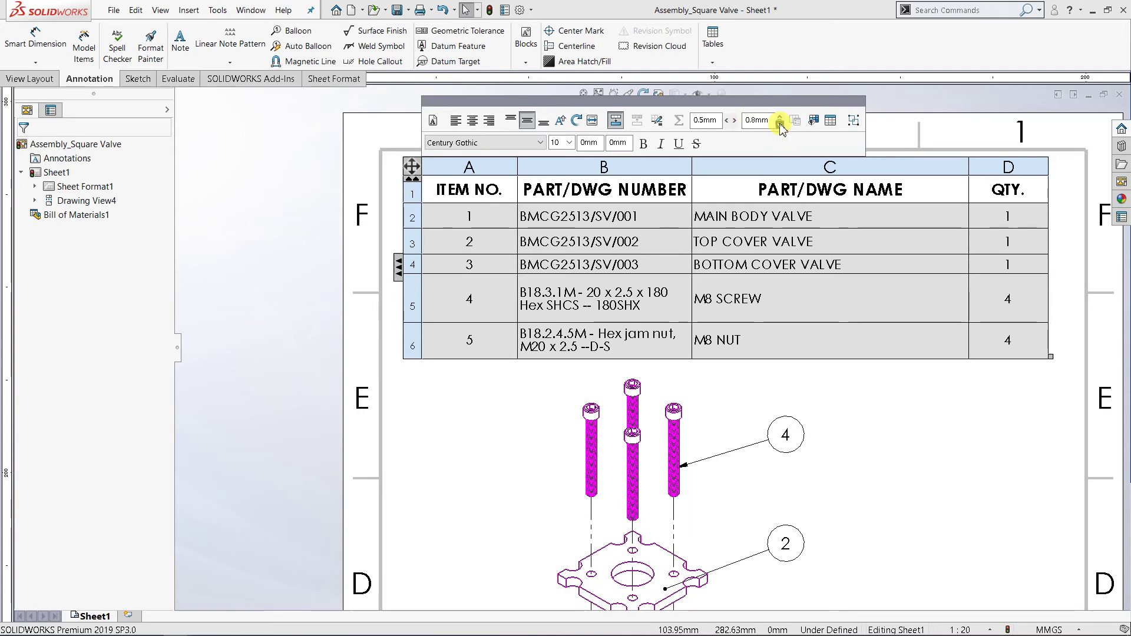
left_click(780, 125)
left_click(780, 125)
left_click(780, 125)
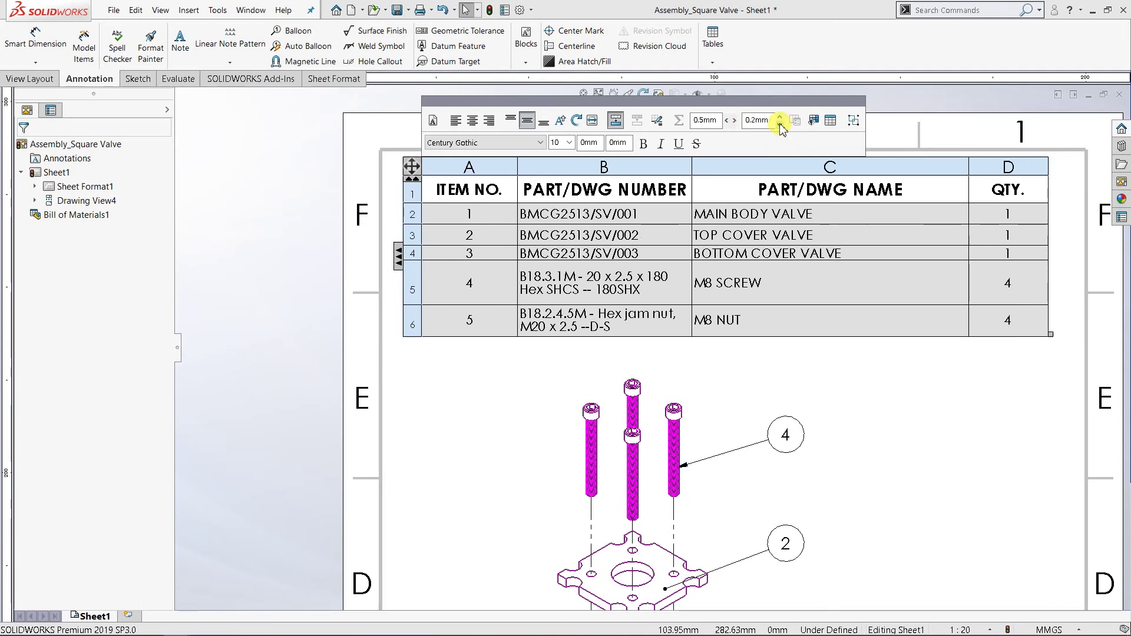
left_click(908, 392)
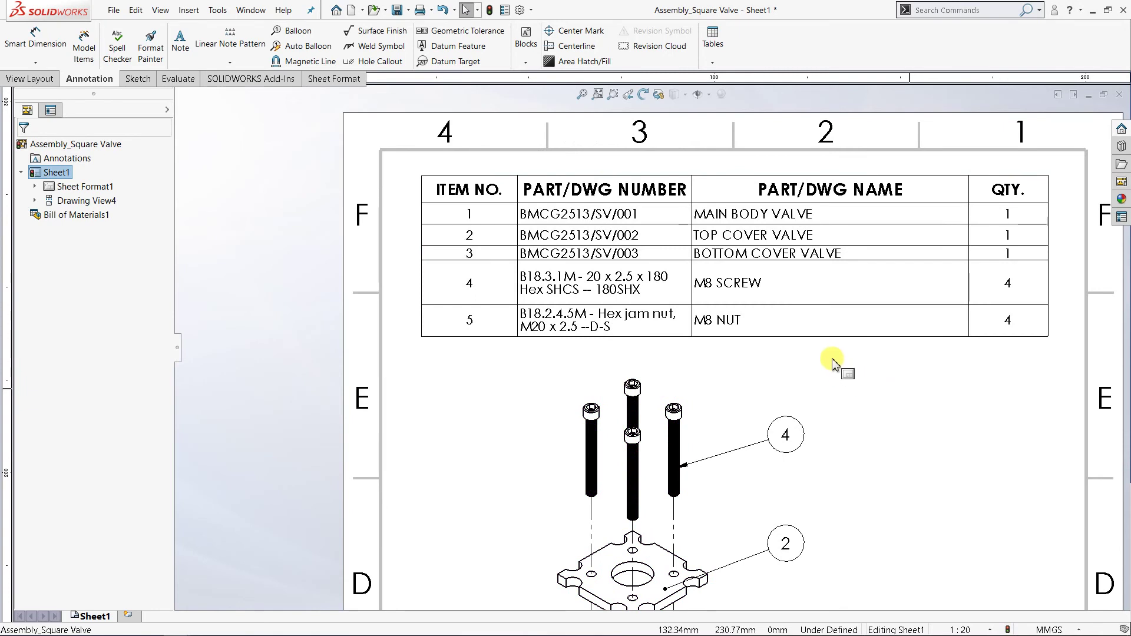
Narrow the item number column of the bill of materials to fit closely around its heading
key("z")
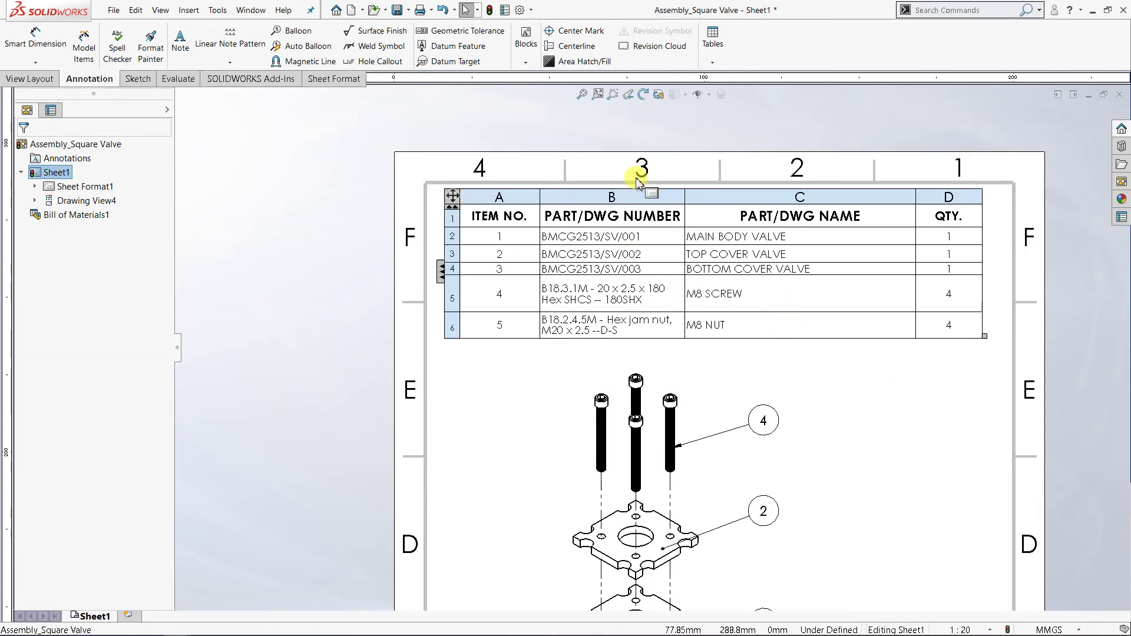
left_click(540, 219)
left_click_drag(536, 217, 526, 218)
left_click(521, 215)
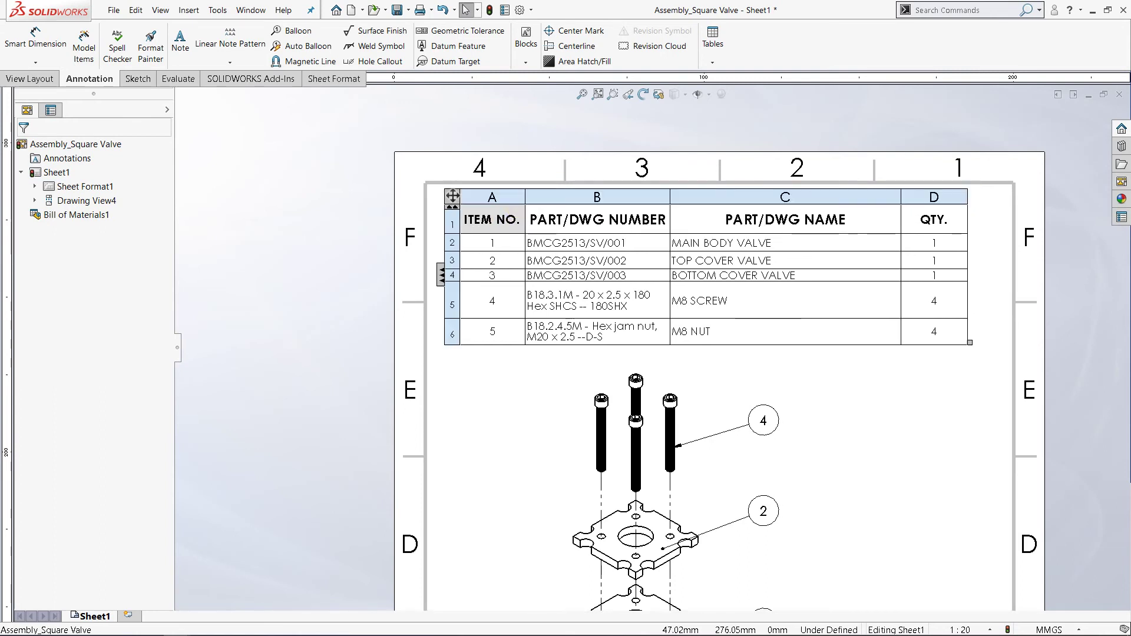
Narrow the part/dwg name and quantity columns of the bill of materials to fit closely around their contents
left_click(787, 276)
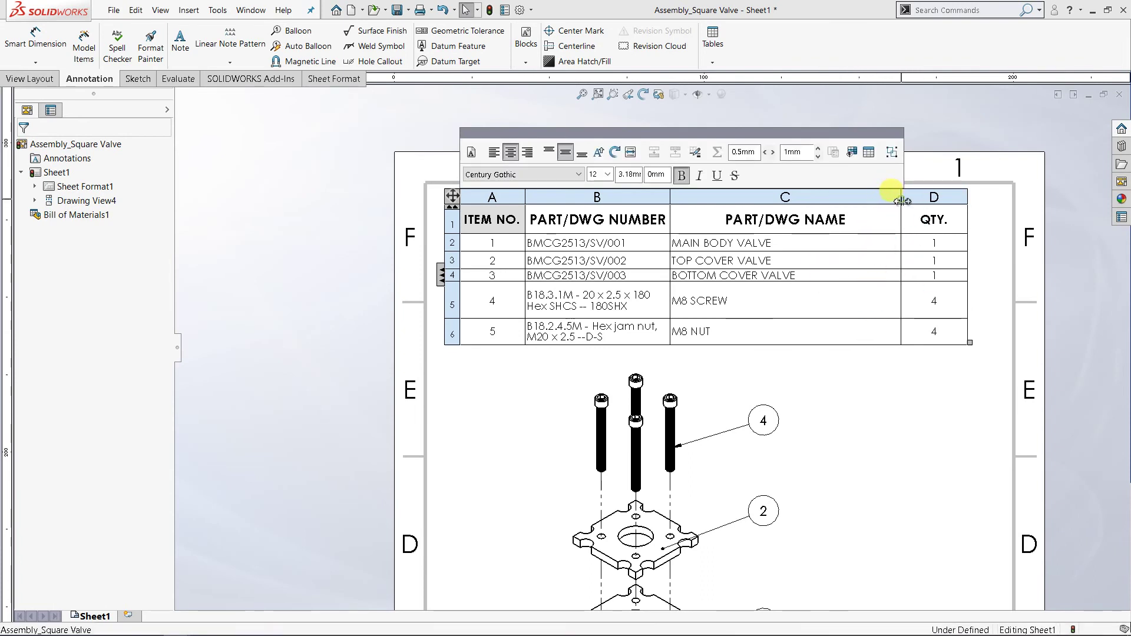
left_click_drag(903, 202, 813, 211)
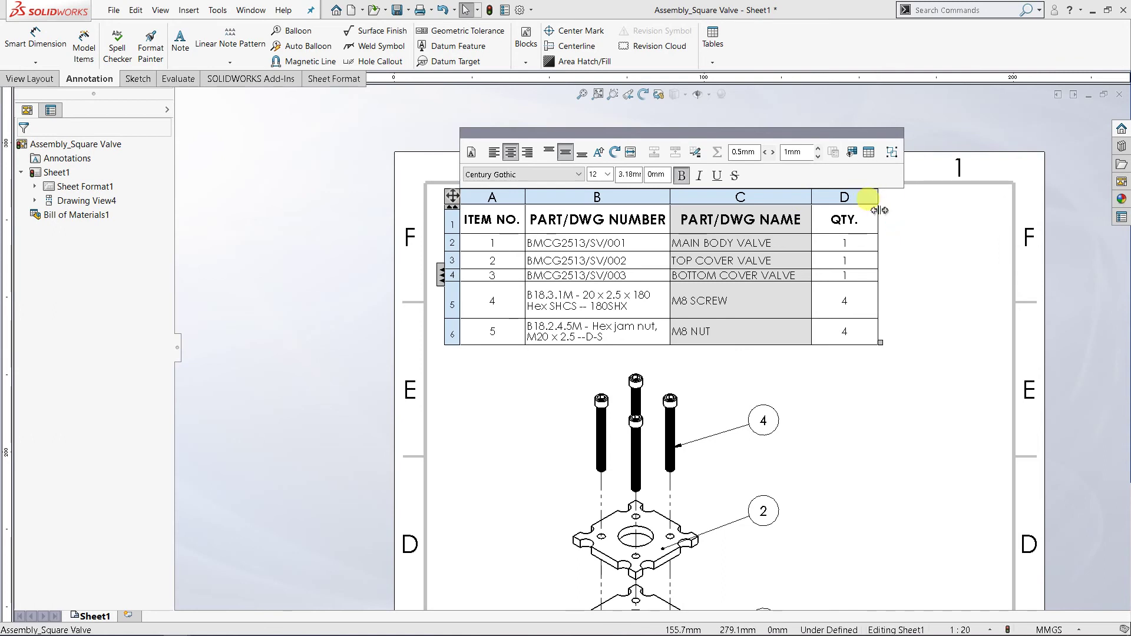
left_click_drag(868, 213, 859, 215)
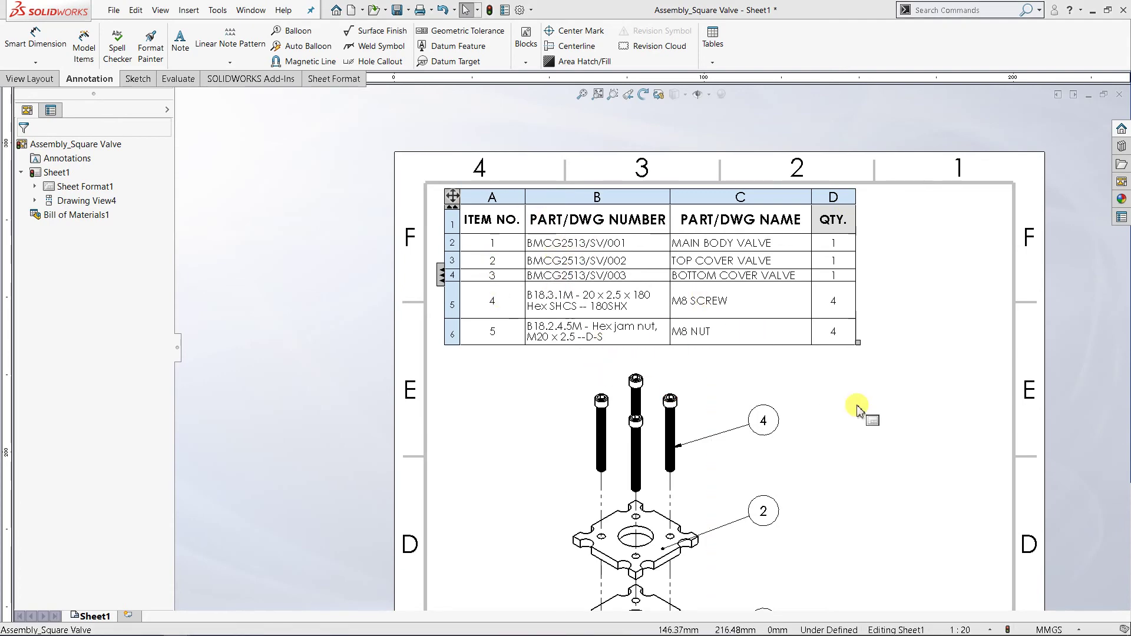
scroll(750, 298, "up", 3)
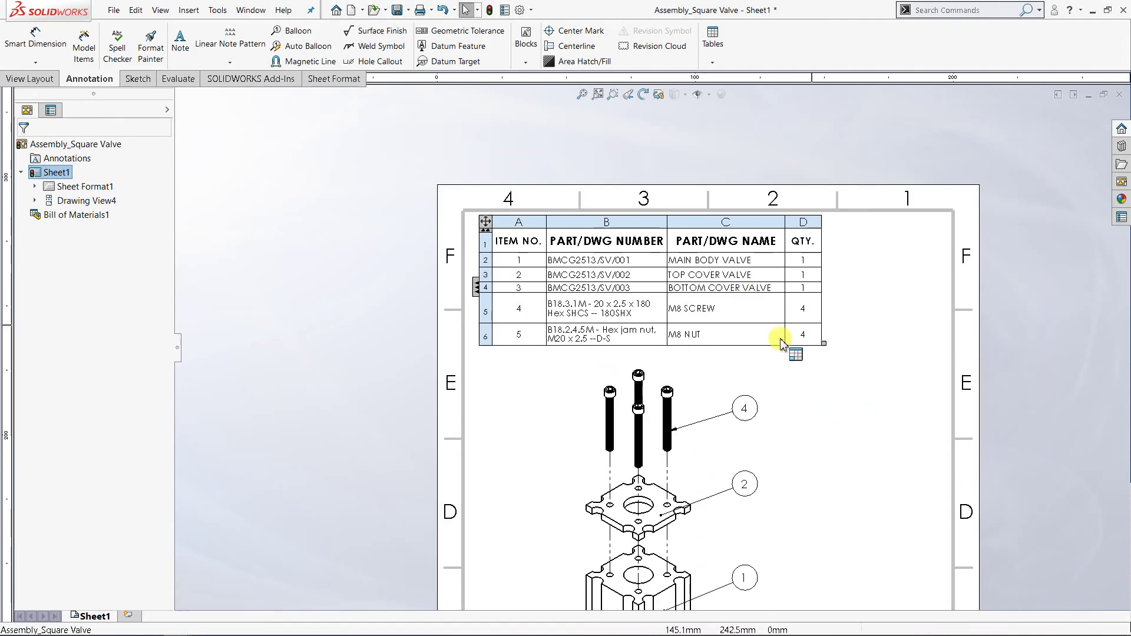
Move the bill of materials so it sits centred between the side borders, just below the sheet's upper border
left_click(790, 353)
scroll(807, 374, "down", 1)
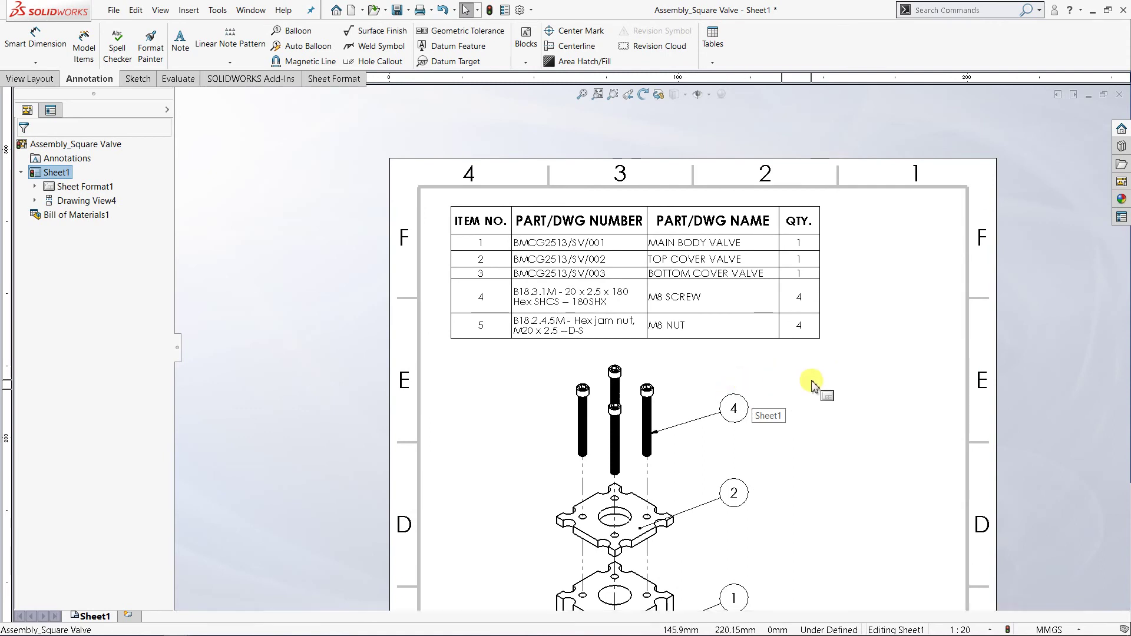
scroll(817, 373, "down", 1)
mouse_move(689, 201)
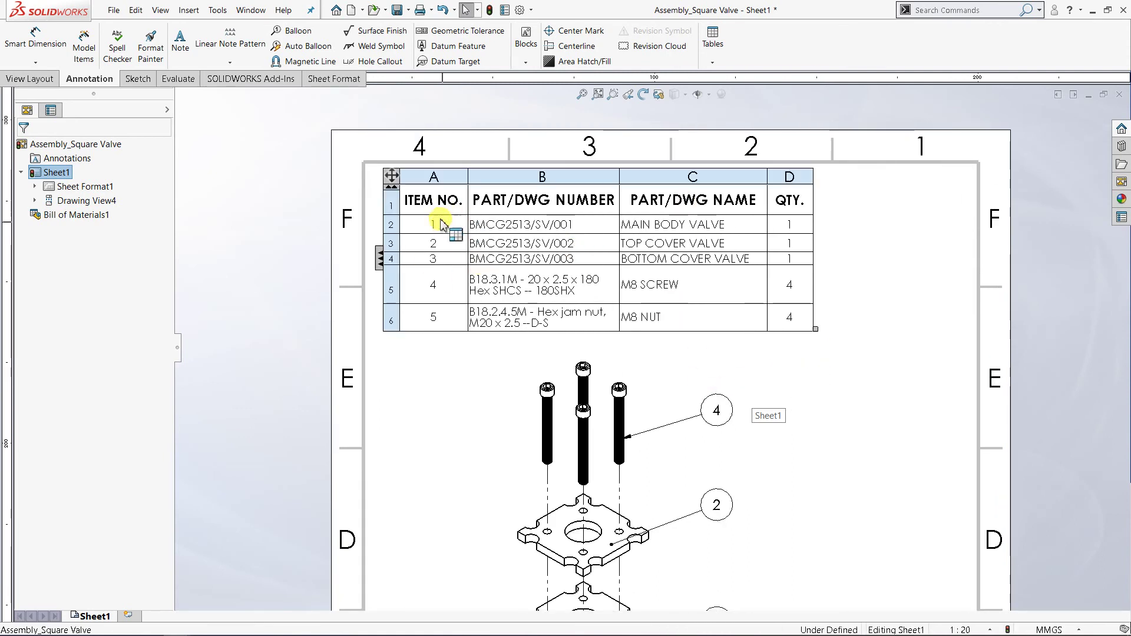
left_click_drag(391, 175, 468, 171)
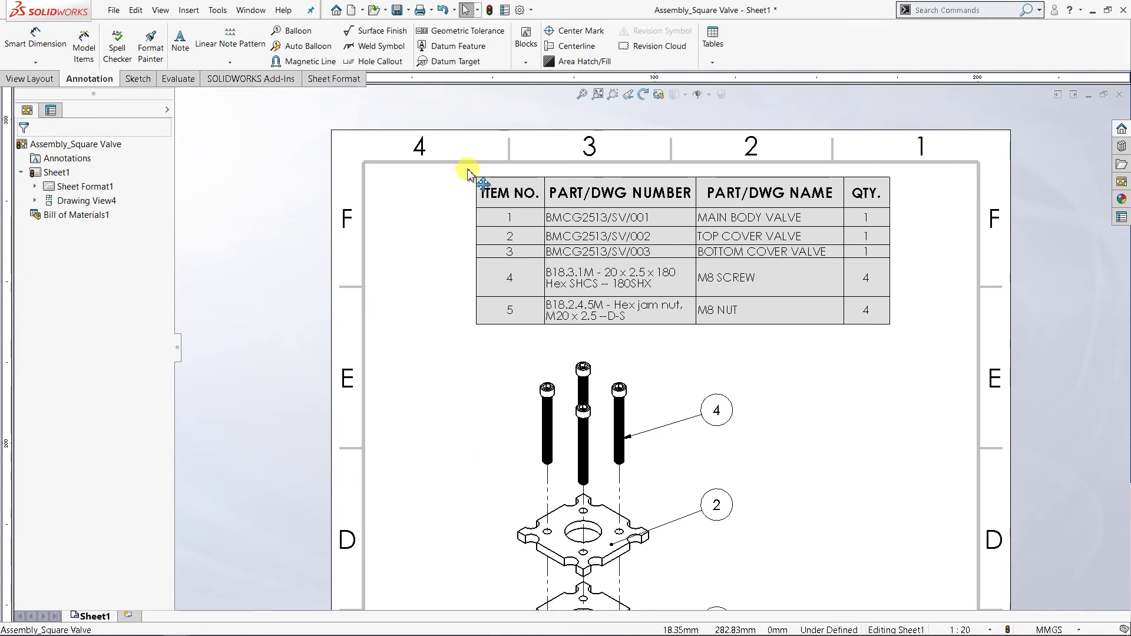
left_click_drag(468, 173, 466, 173)
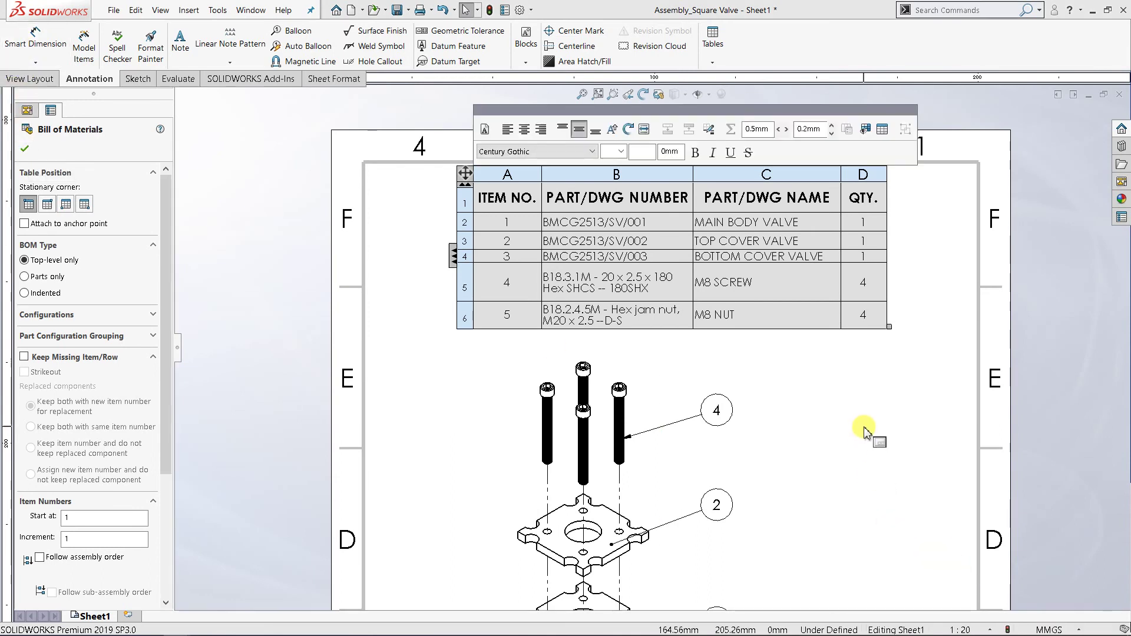
left_click(233, 303)
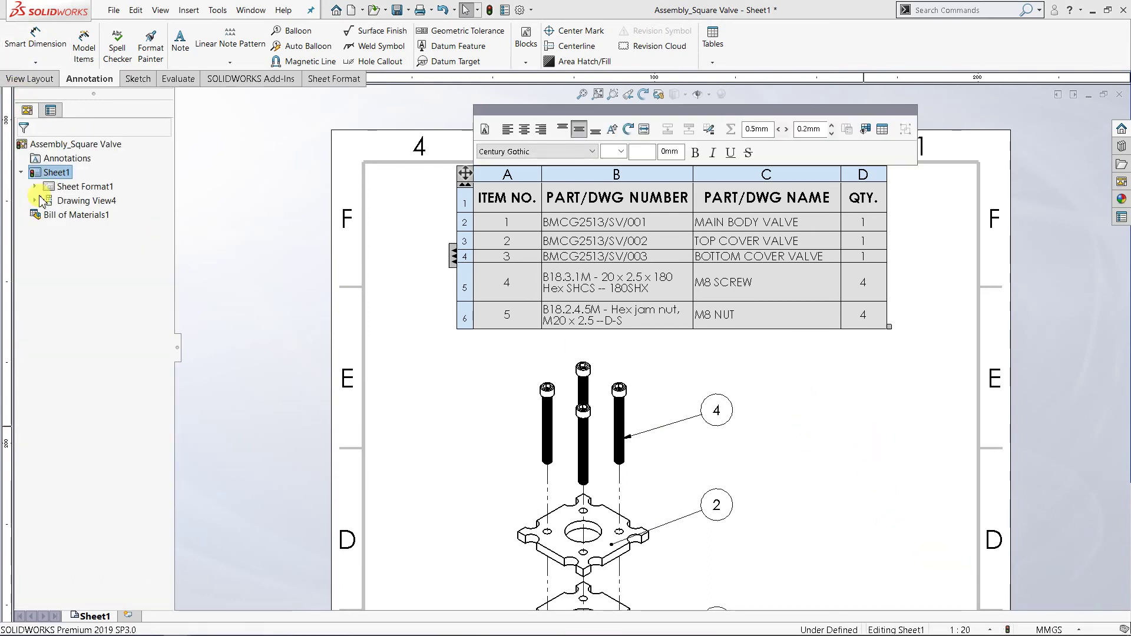
Move the exploded view with its balloons so it is centred beneath the bill of materials
scroll(733, 404, "up", 3)
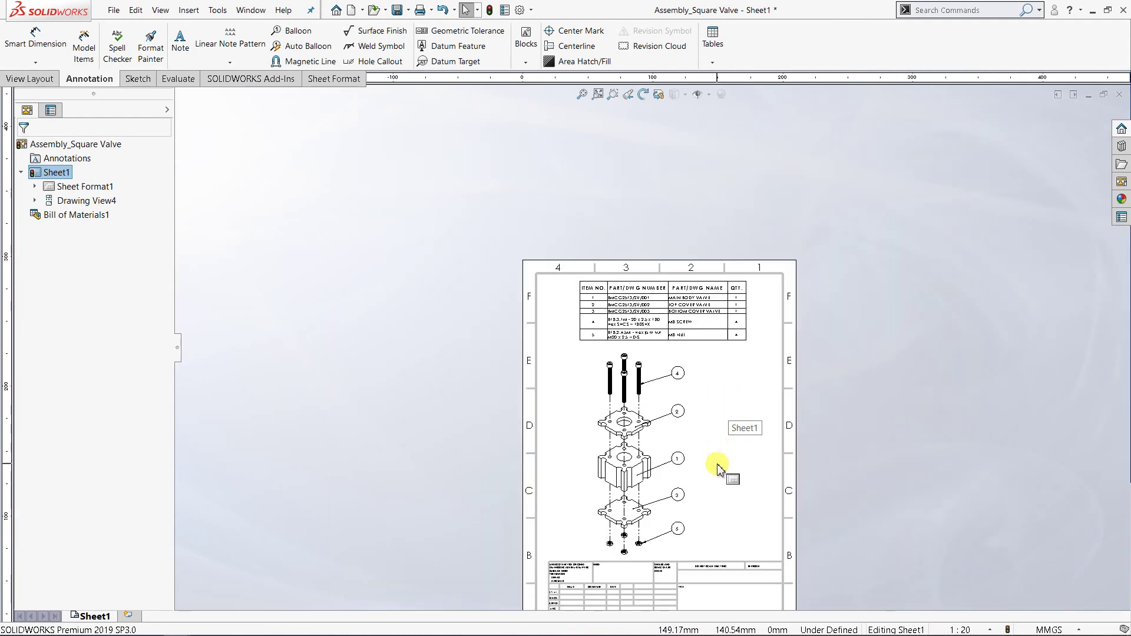
scroll(652, 465, "down", 2)
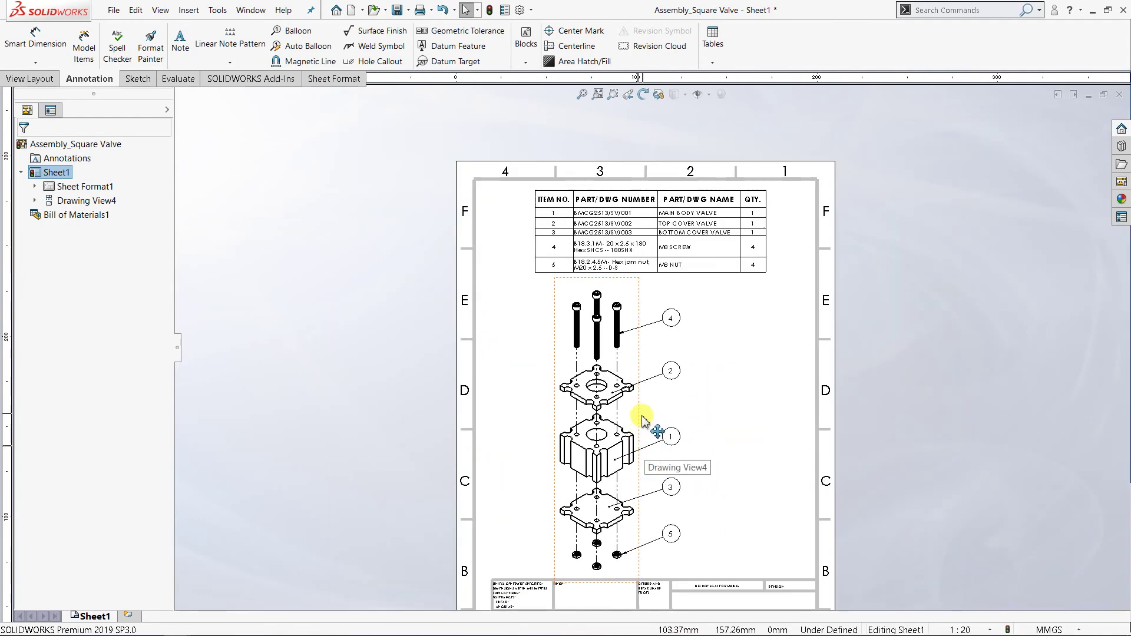
left_click_drag(640, 423, 688, 423)
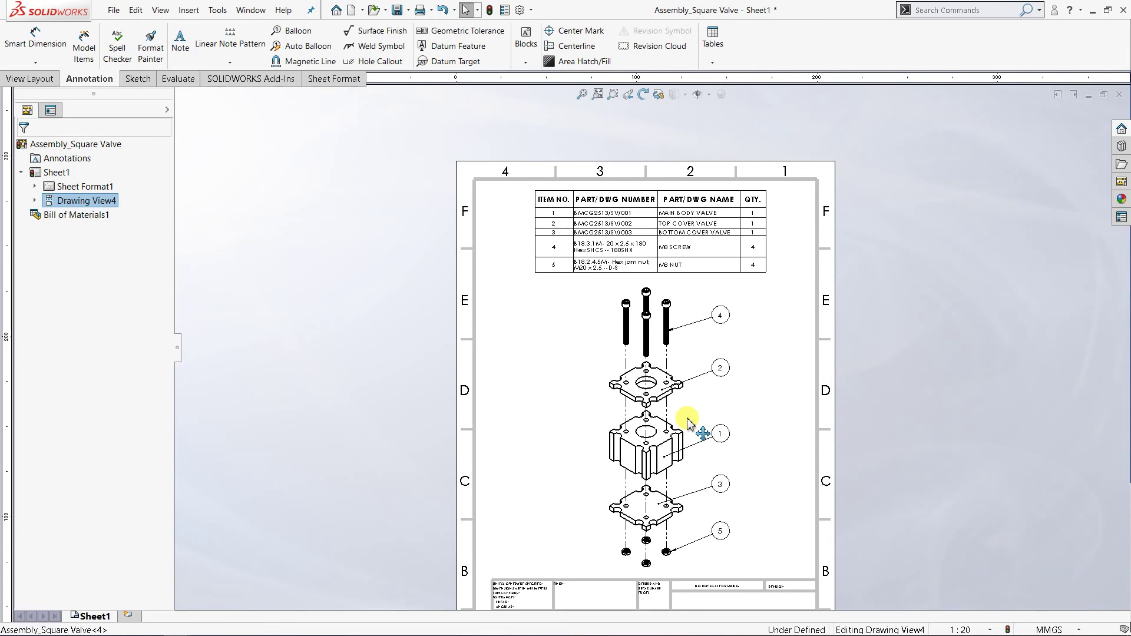
left_click_drag(688, 421, 688, 422)
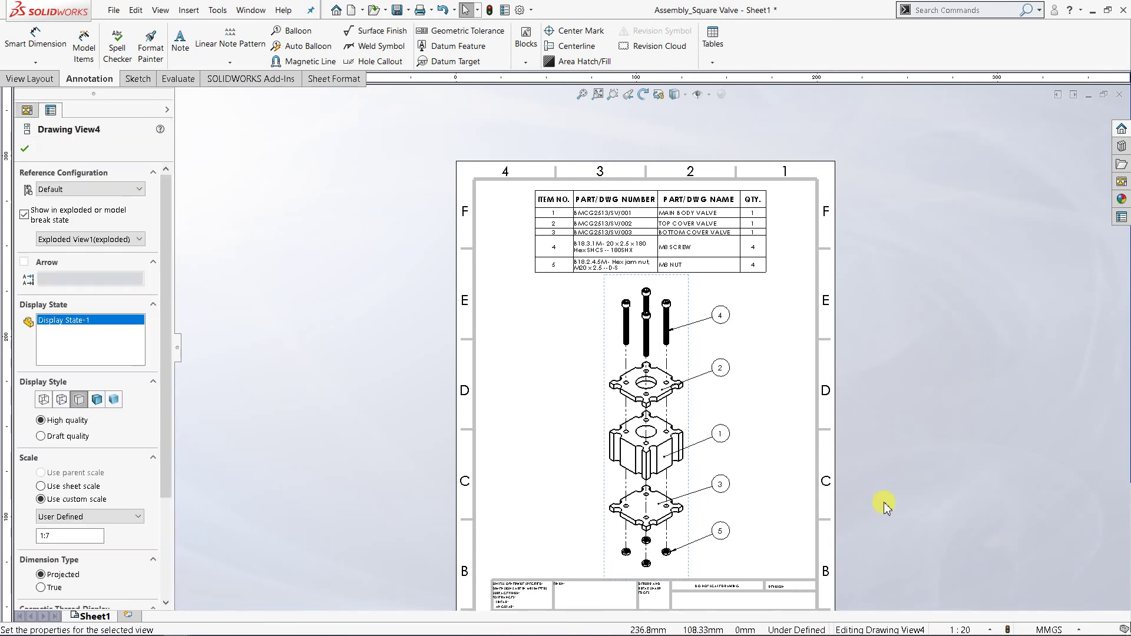
scroll(839, 497, "up", 1)
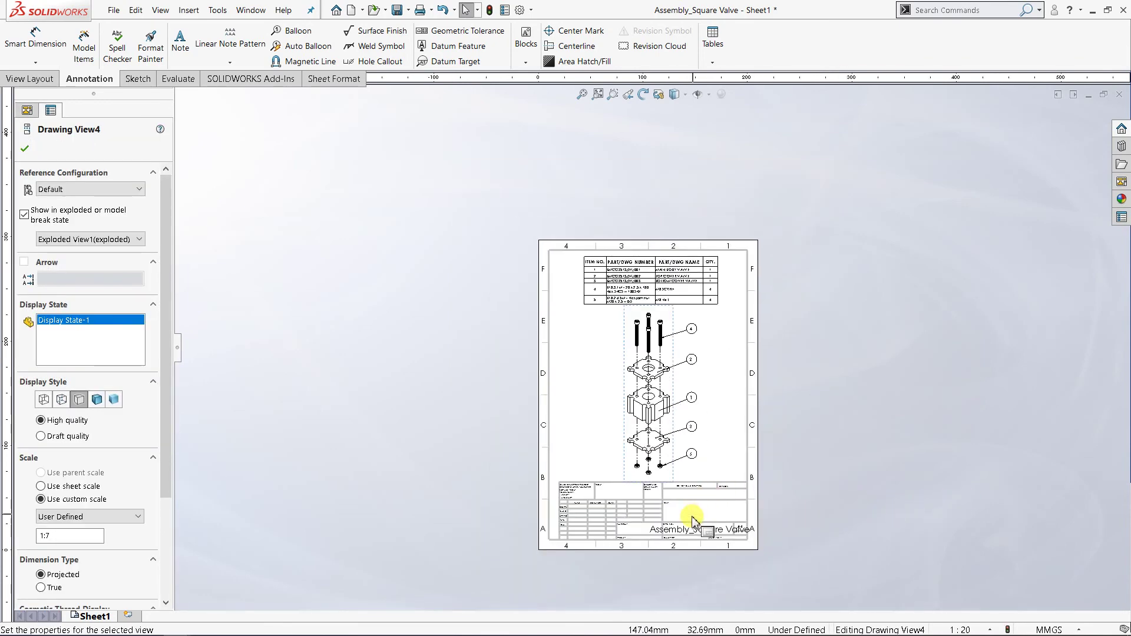
scroll(661, 434, "down", 3)
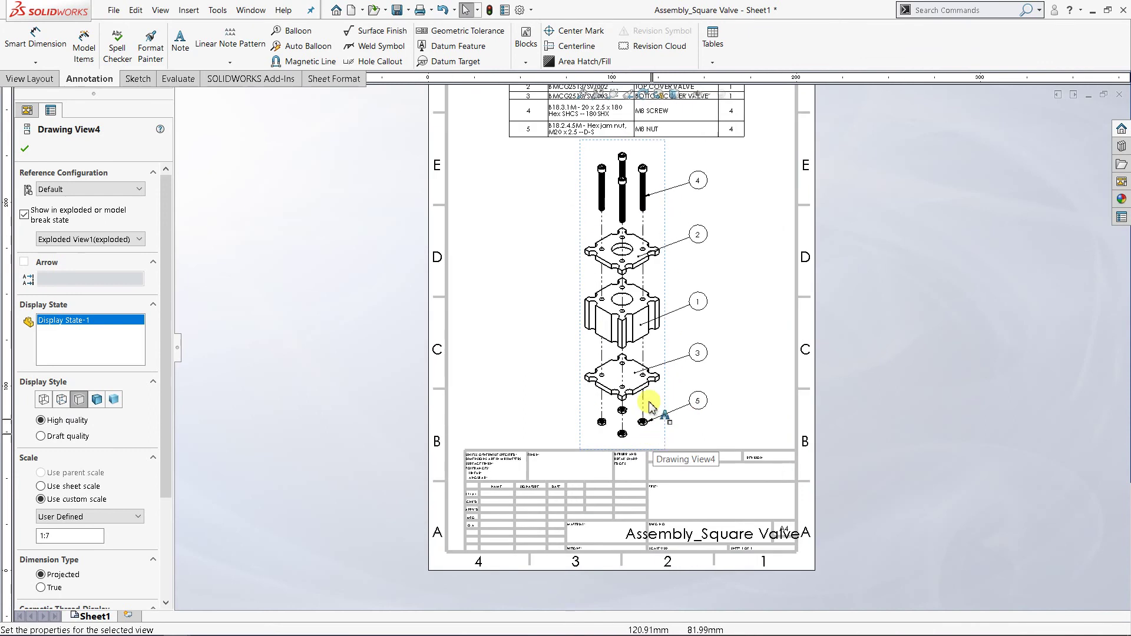
left_click(25, 149)
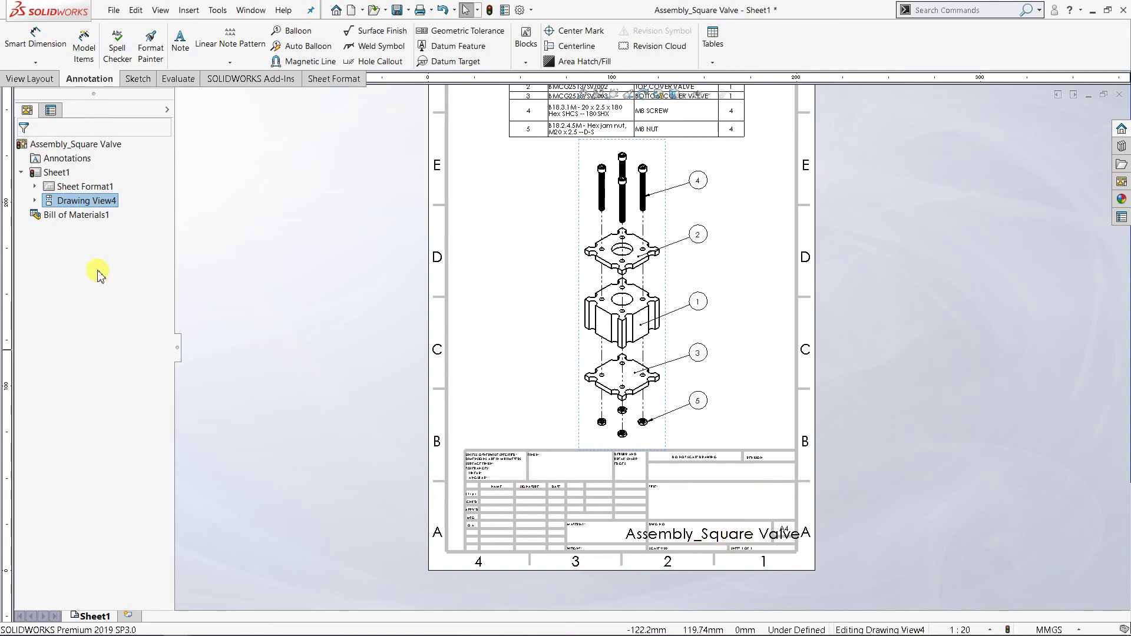
Open the sheet format for editing to examine the title block, and return to editing the sheet
left_click(58, 173)
right_click(59, 173)
left_click(357, 430)
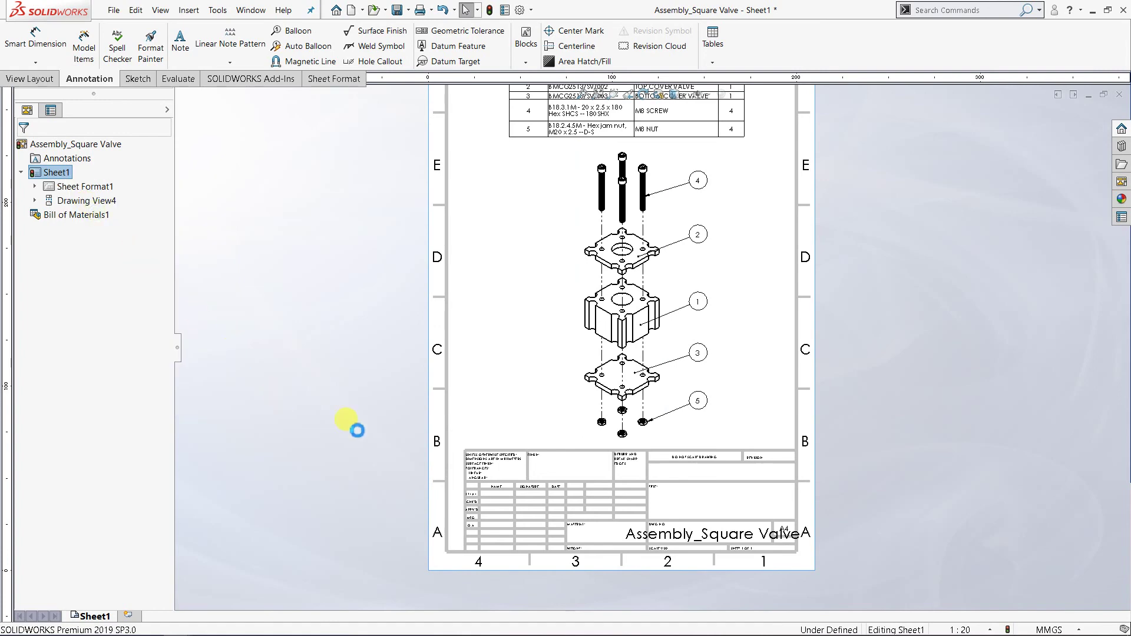
scroll(657, 519, "down", 3)
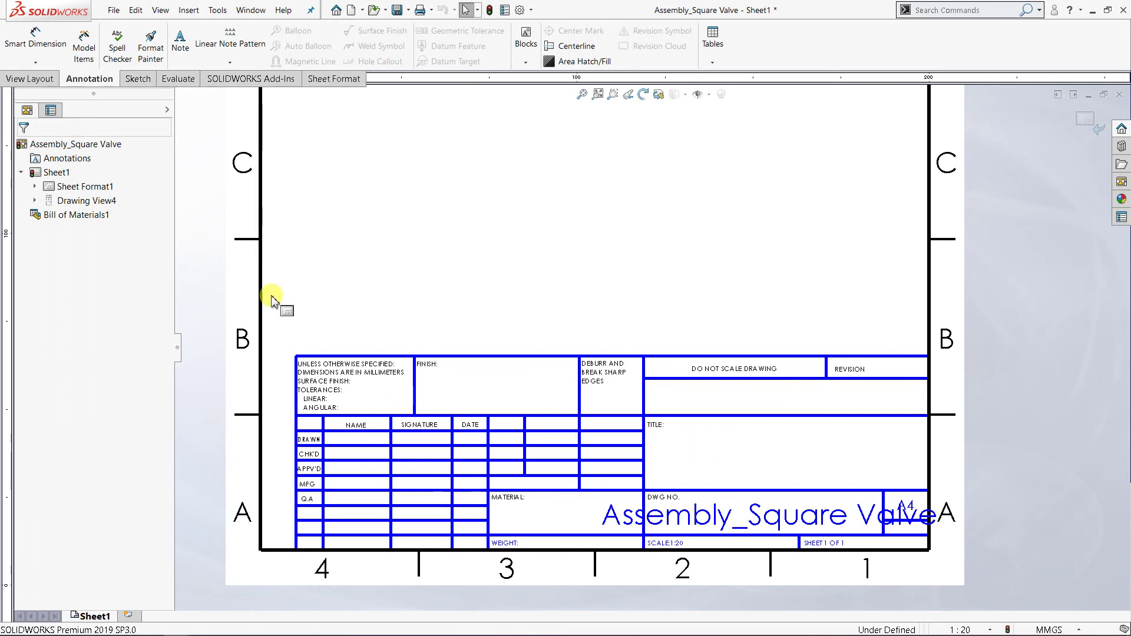
right_click(64, 174)
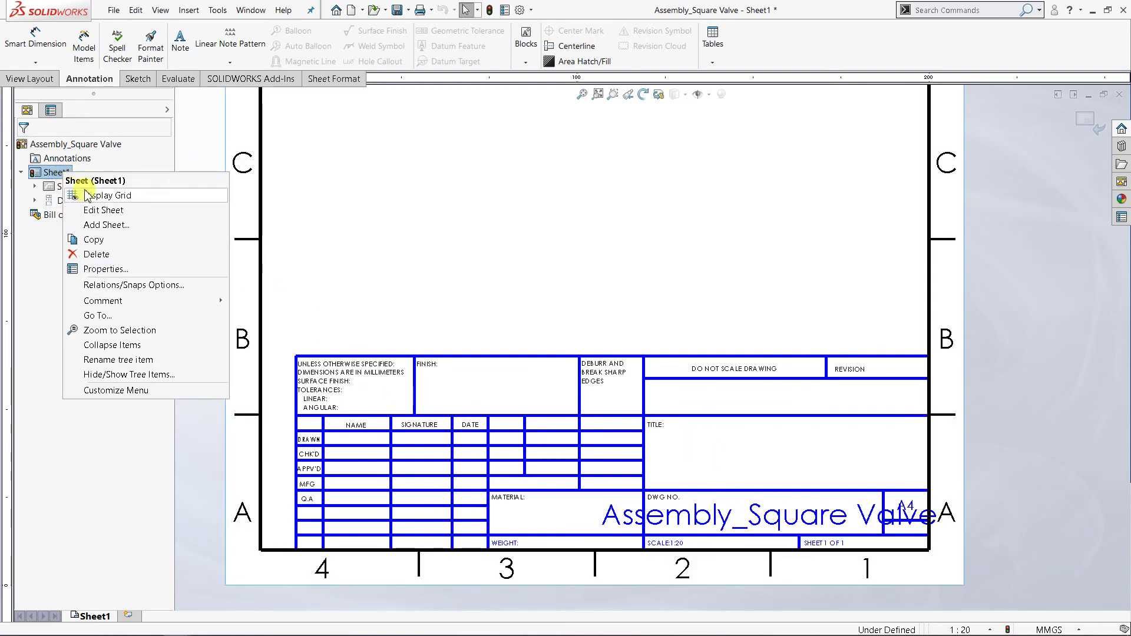
left_click(91, 204)
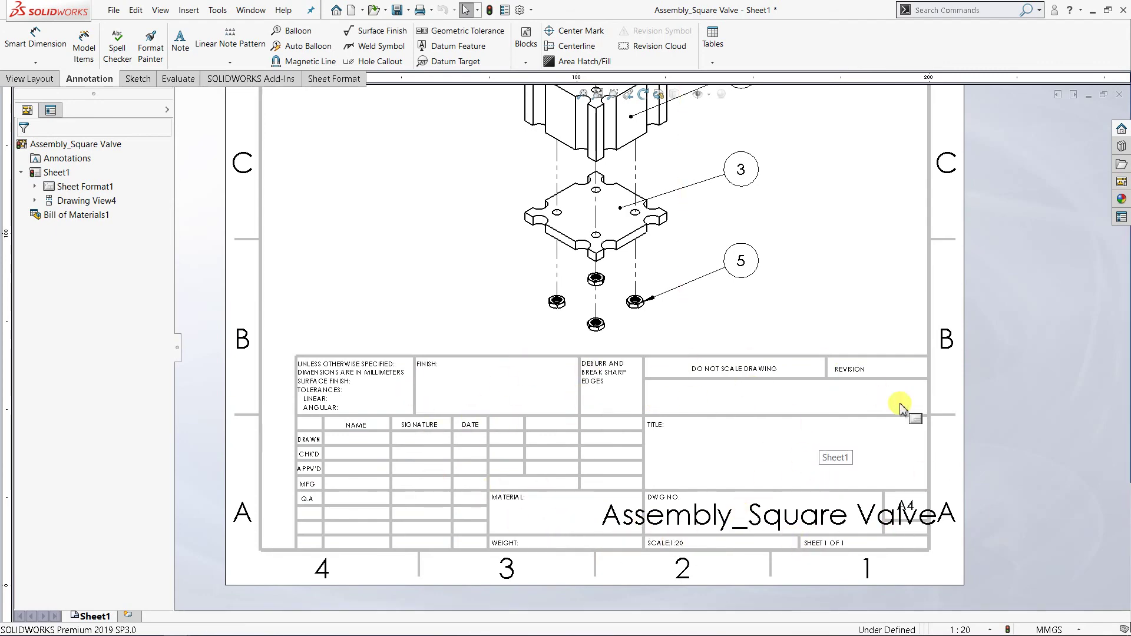
Review the complete drawing sheet, checking the bill of materials against the exploded view and its item balloons
scroll(701, 377, "up", 3)
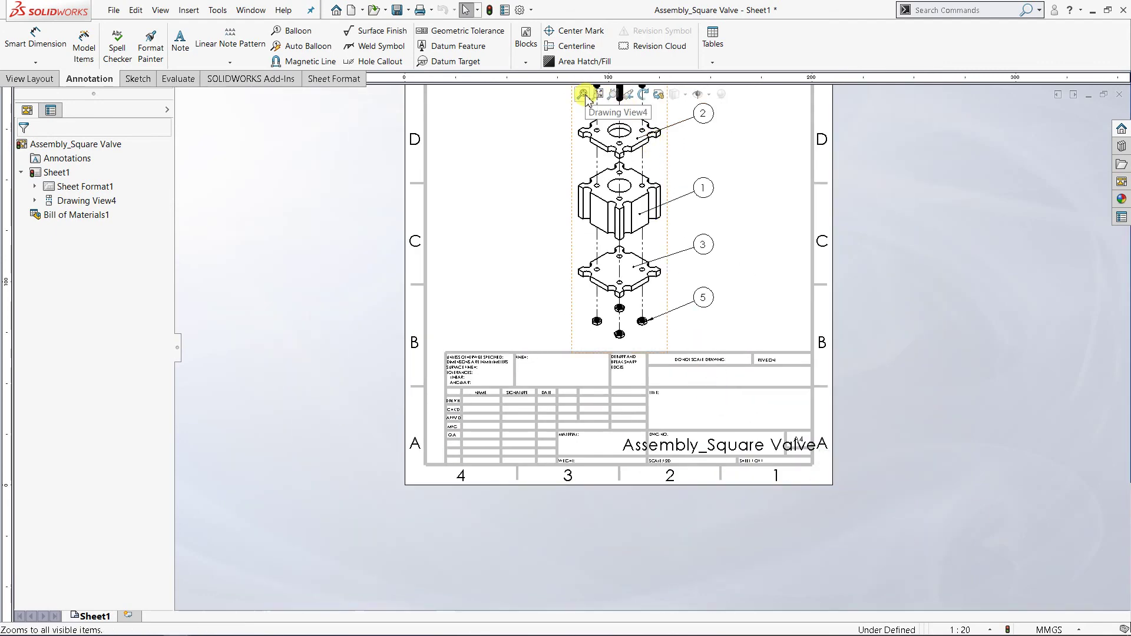
key("f")
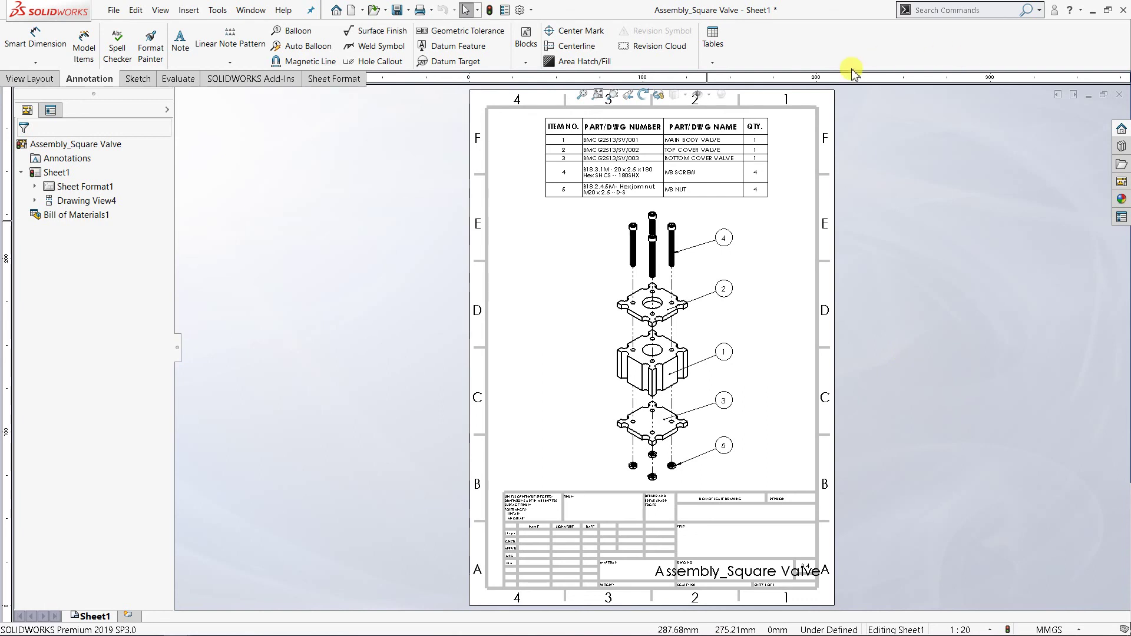
scroll(658, 184, "down", 1)
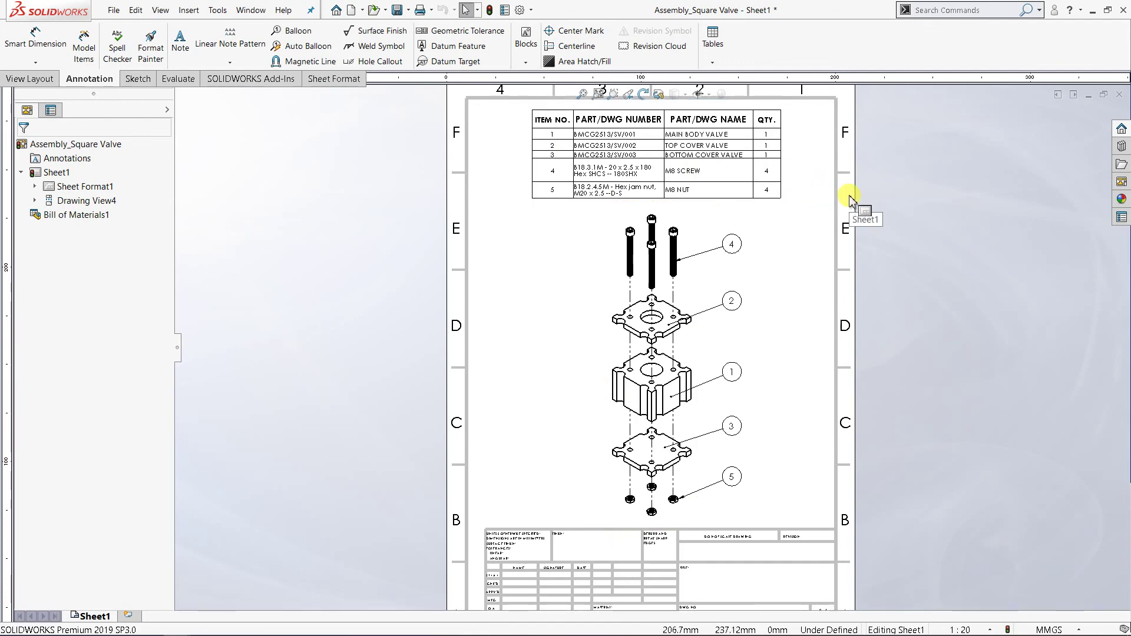
scroll(732, 139, "down", 2)
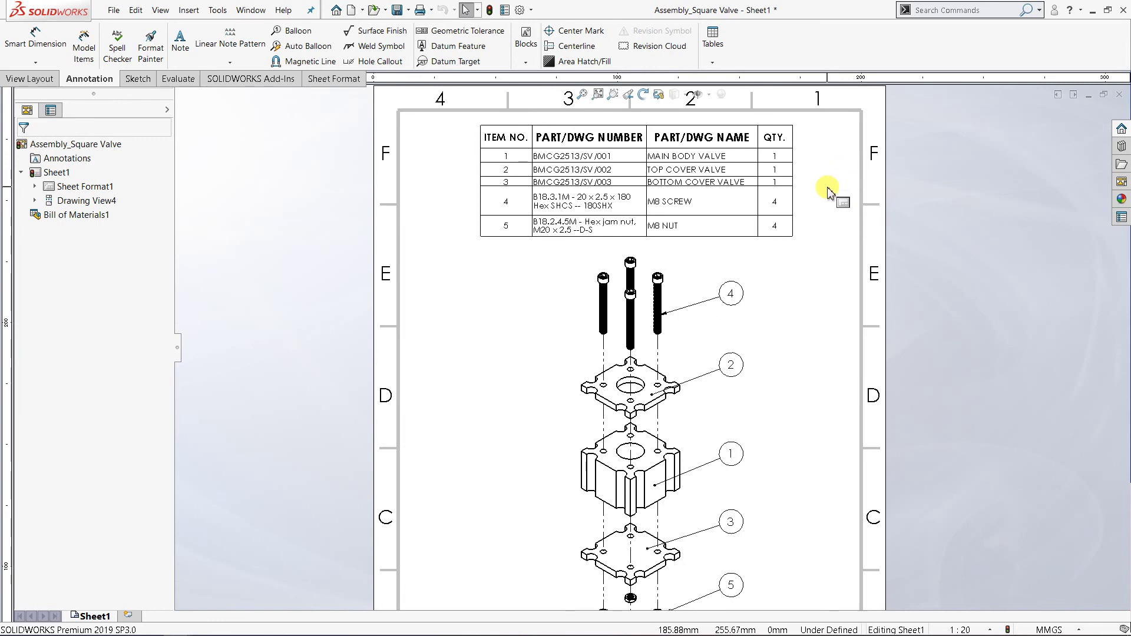
left_click(548, 175)
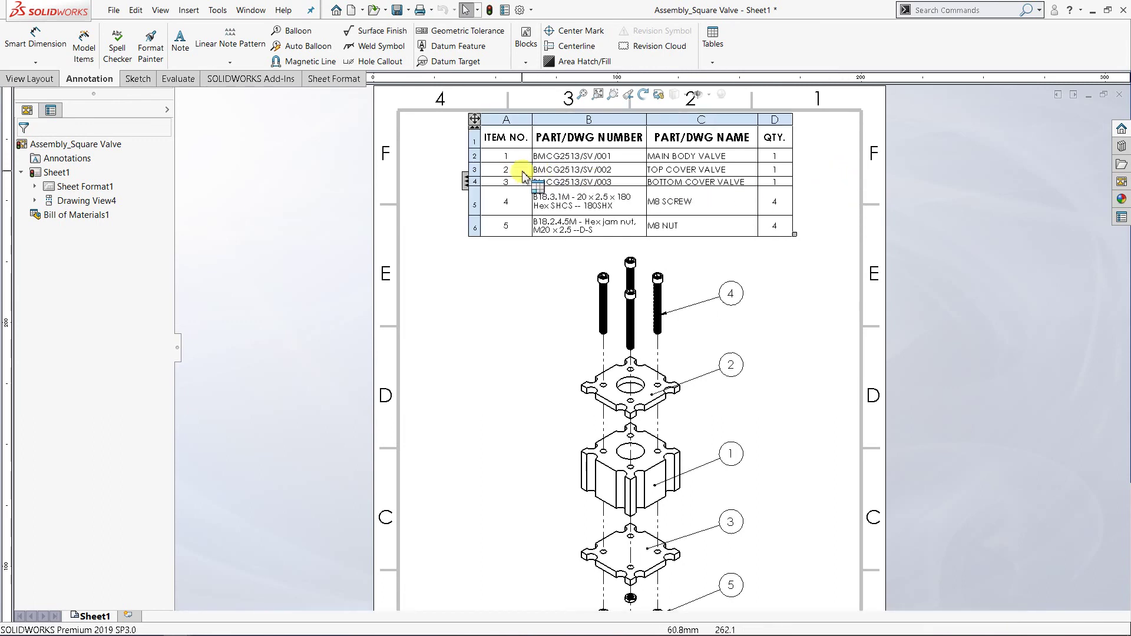
left_click(685, 282)
scroll(730, 492, "up", 2)
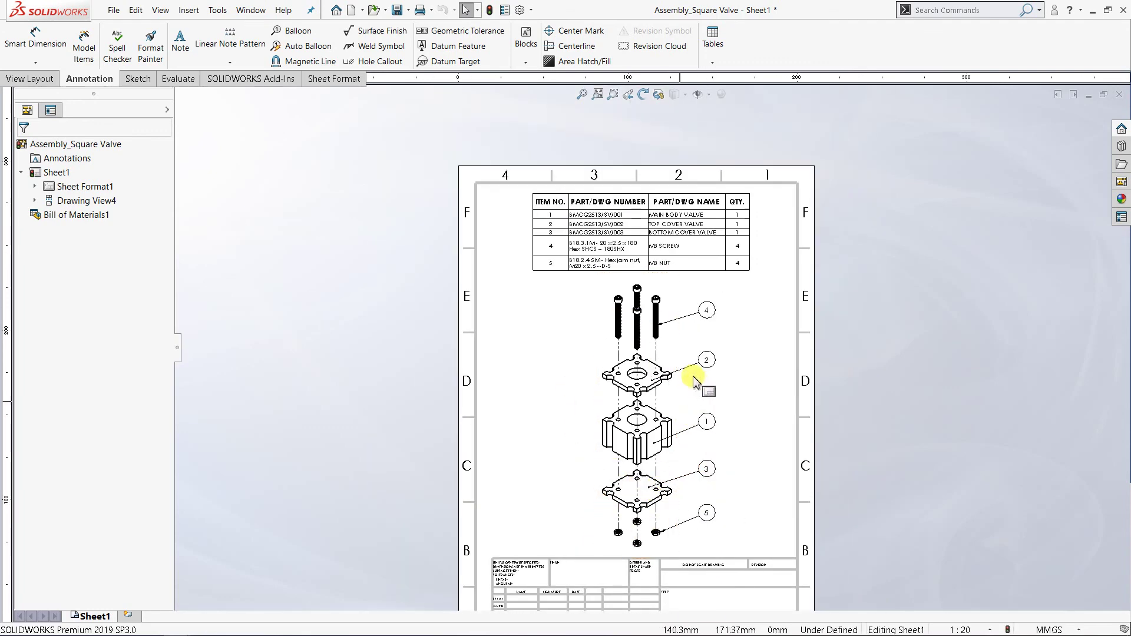
scroll(680, 386, "down", 2)
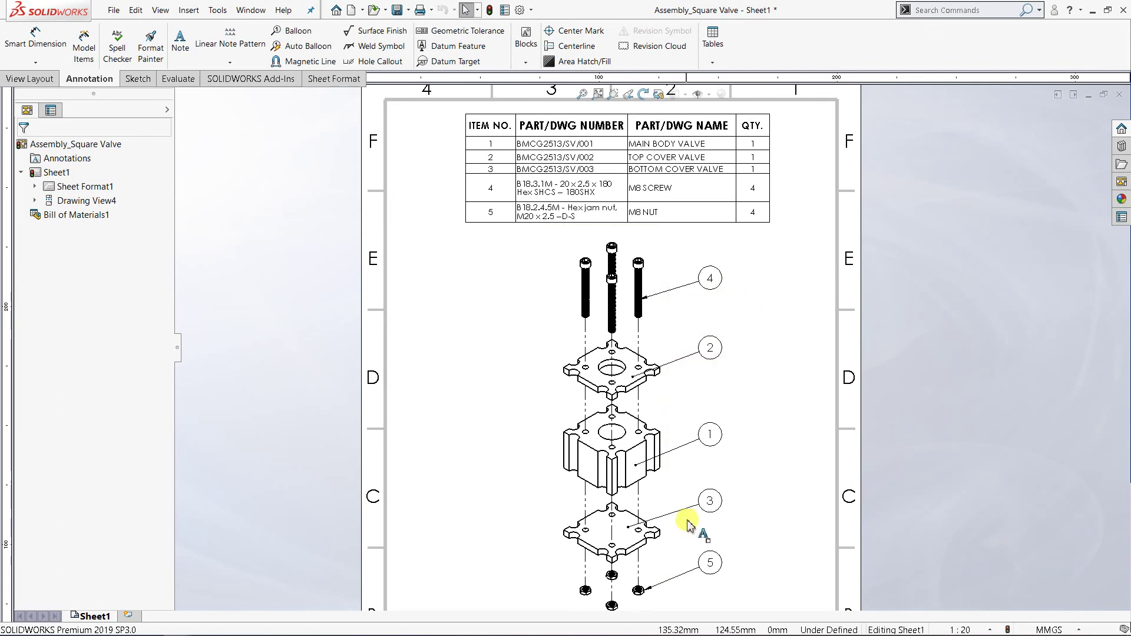
left_click(596, 145)
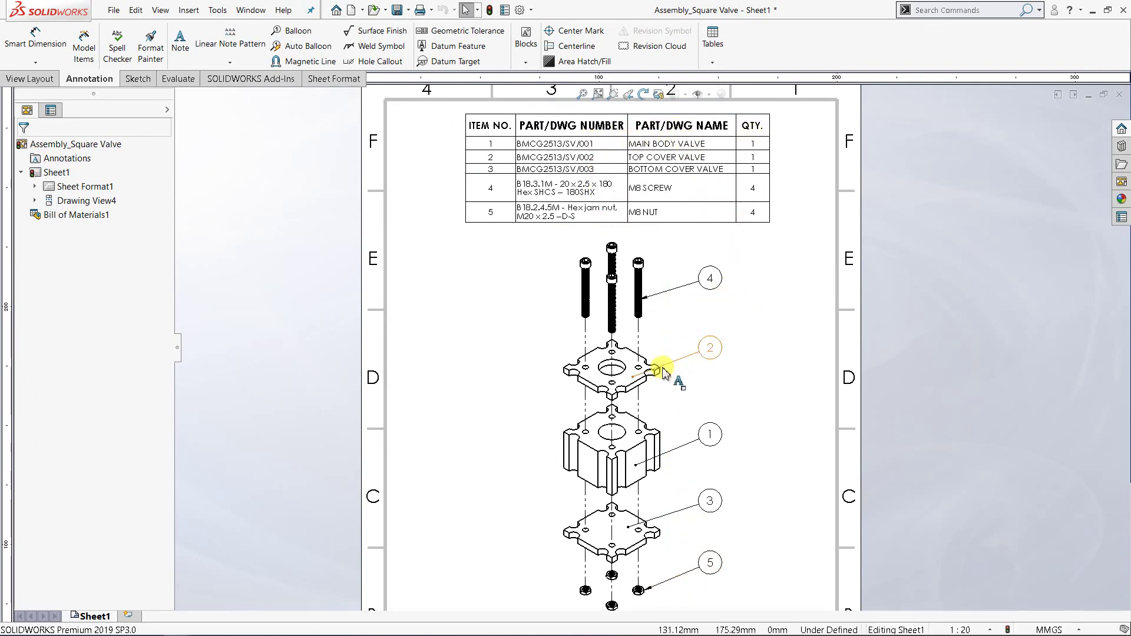
scroll(648, 353, "down", 3)
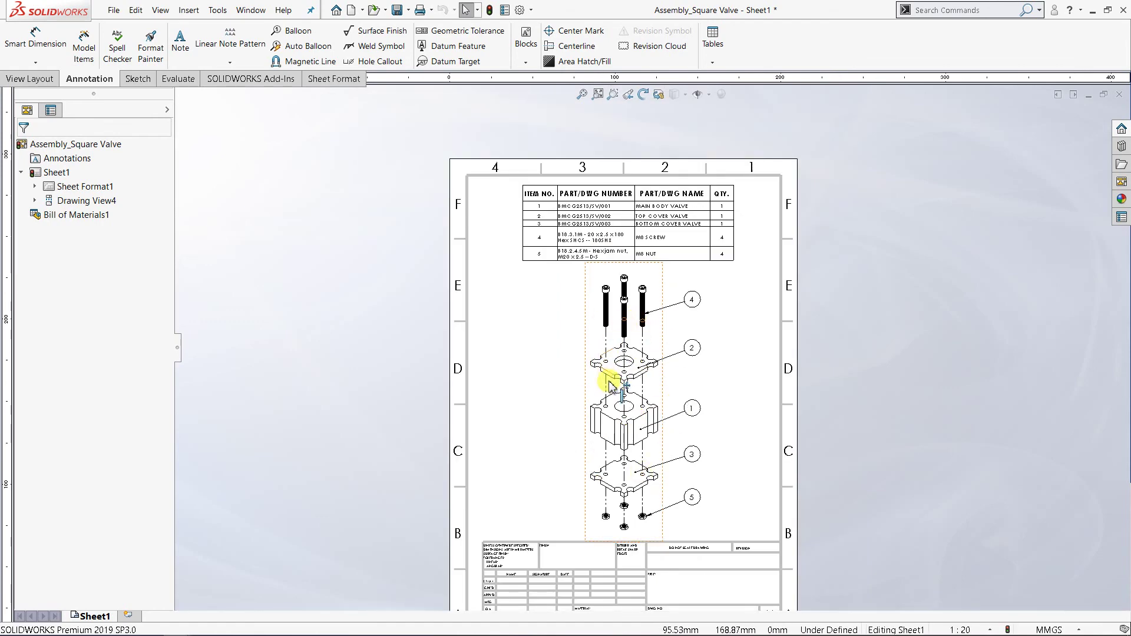
scroll(648, 383, "up", 3)
scroll(652, 386, "down", 2)
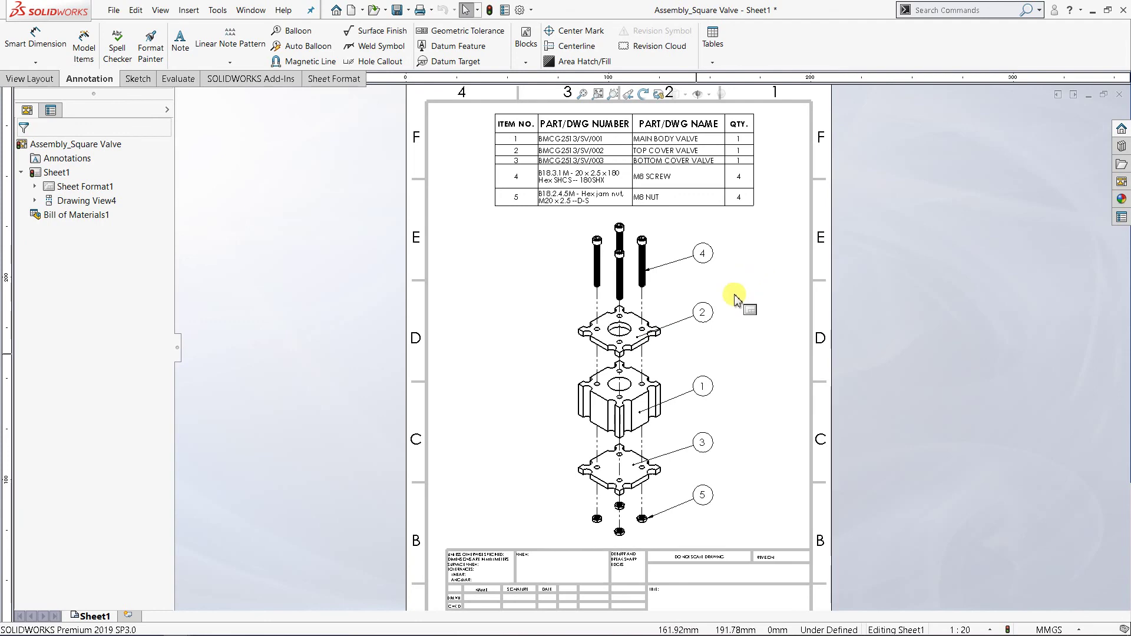
scroll(735, 299, "up", 1)
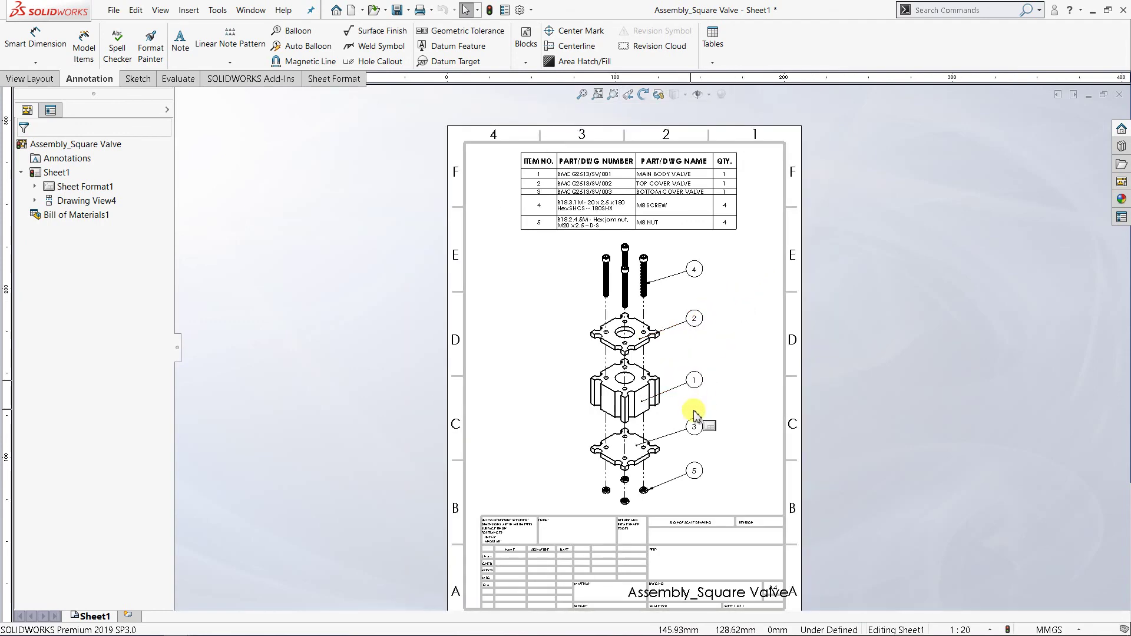
scroll(694, 397, "down", 1)
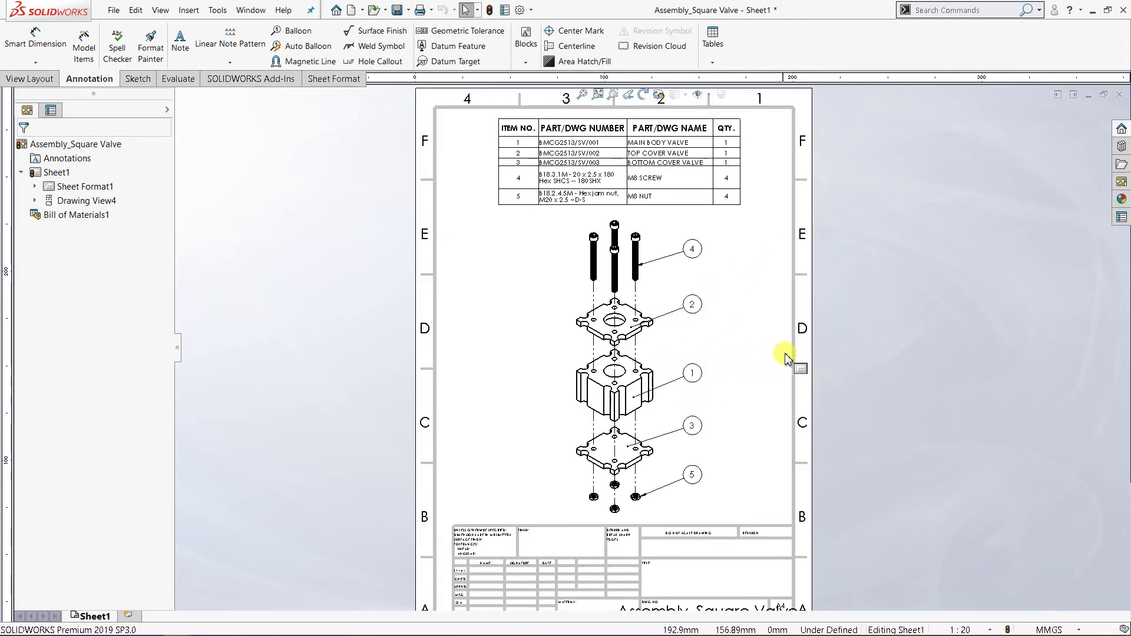